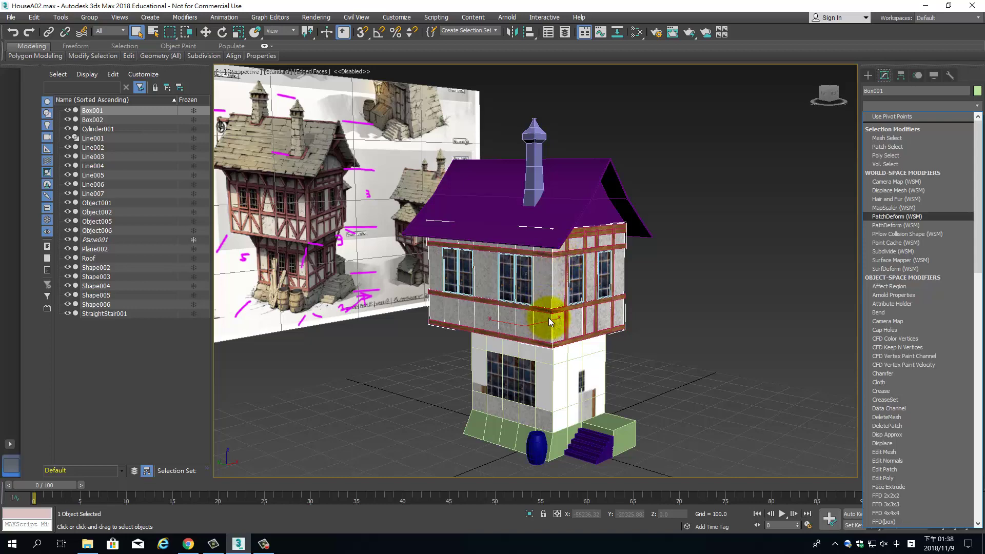
Change the maximum texture display resolution in the viewport configuration and apply it so the house textures render sharper.
{"action": "scroll", "coordinate": [562, 315], "scroll_direction": "up", "scroll_amount": 8}
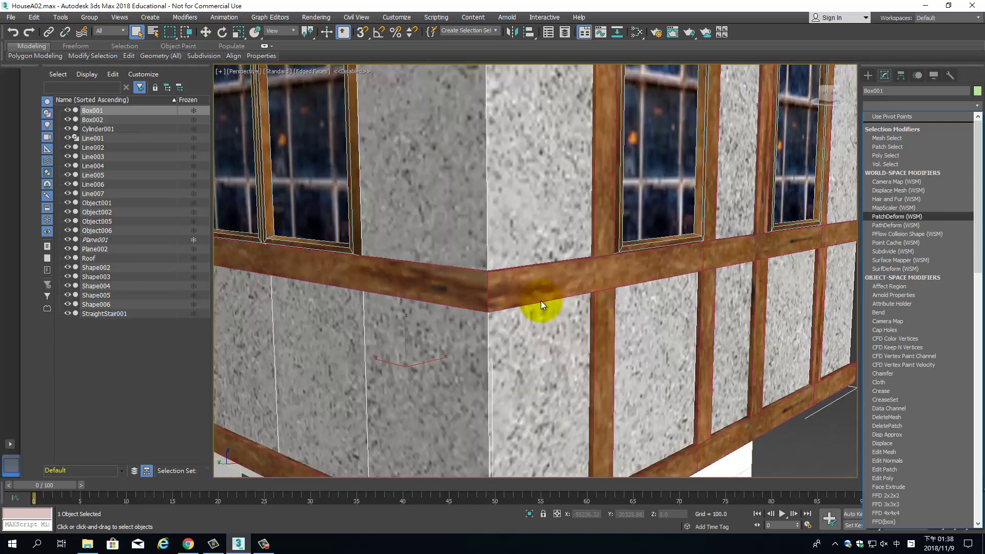
{"action": "scroll", "coordinate": [540, 300], "scroll_direction": "down", "scroll_amount": 6}
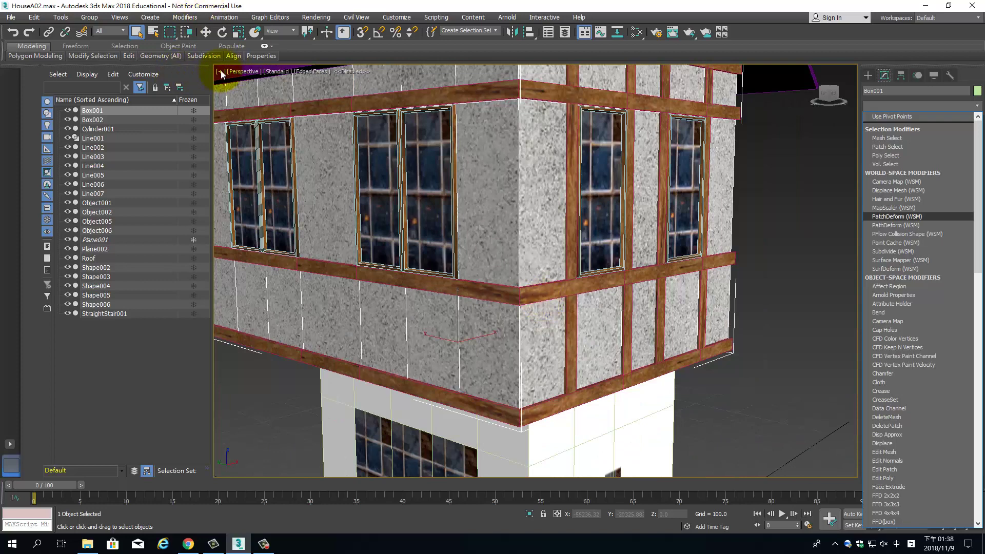
{"action": "left_click", "coordinate": [221, 75]}
{"action": "left_click", "coordinate": [221, 74]}
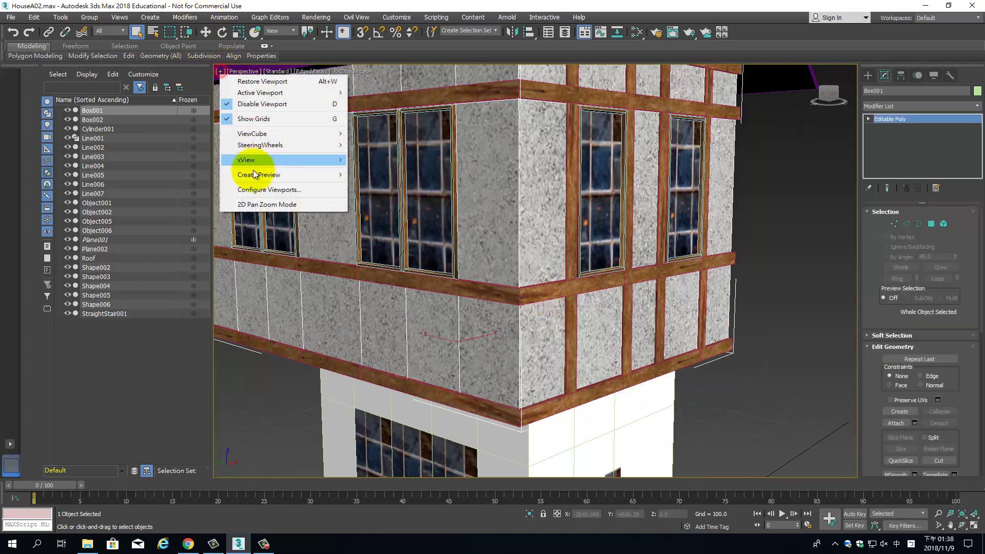
{"action": "left_click", "coordinate": [260, 186]}
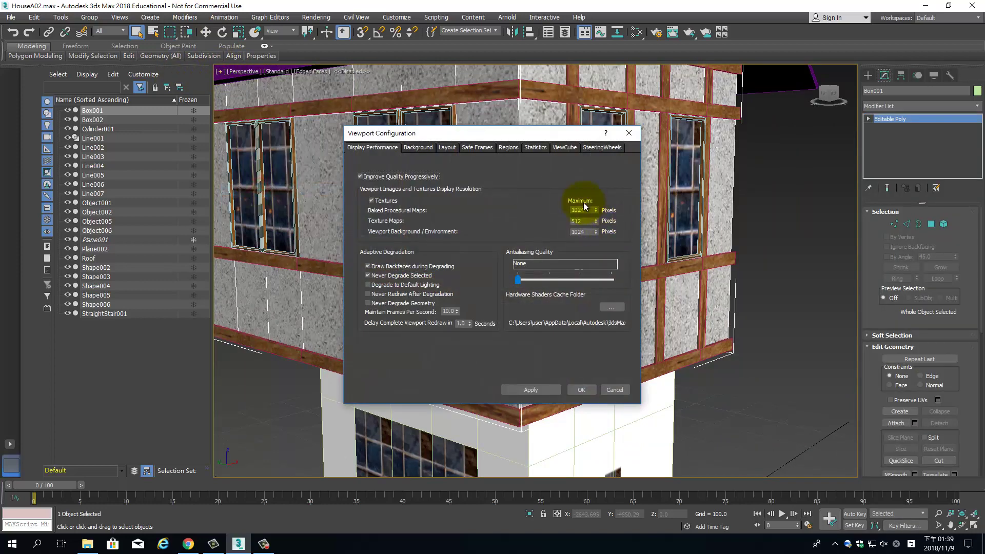
{"action": "double_click", "coordinate": [583, 210]}
{"action": "left_click", "coordinate": [546, 393]}
{"action": "left_click", "coordinate": [580, 390]}
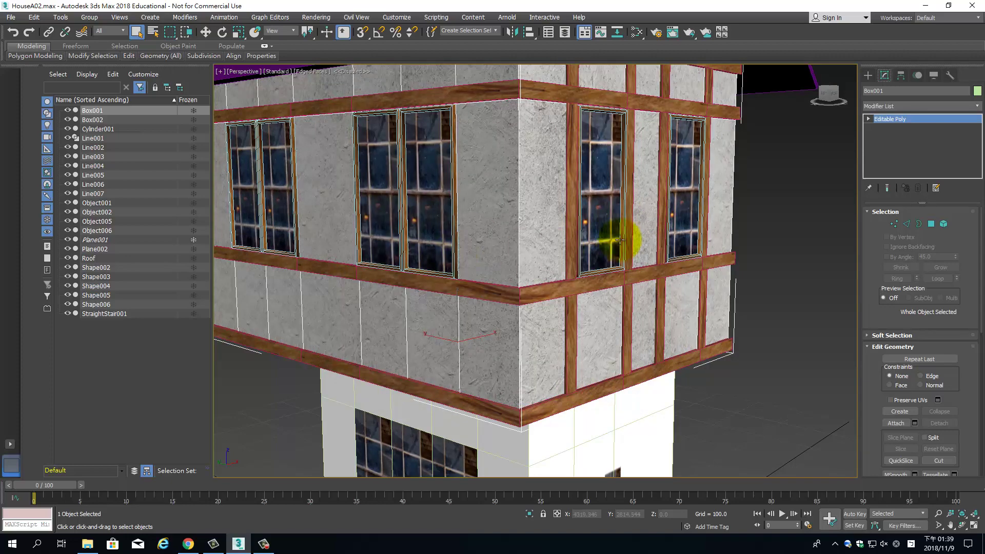
Examine the wall, timber and window textures on the house model from several angles and distances.
{"action": "scroll", "coordinate": [580, 237], "scroll_direction": "down", "scroll_amount": 3}
{"action": "left_click_drag", "start_coordinate": [580, 237], "coordinate": [609, 236]}
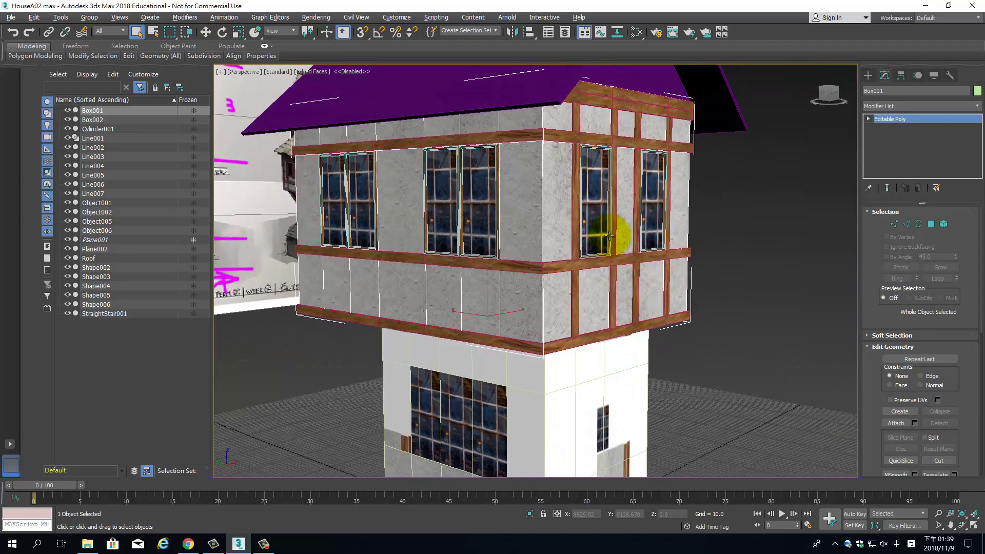
{"action": "left_click_drag", "start_coordinate": [540, 235], "coordinate": [560, 231]}
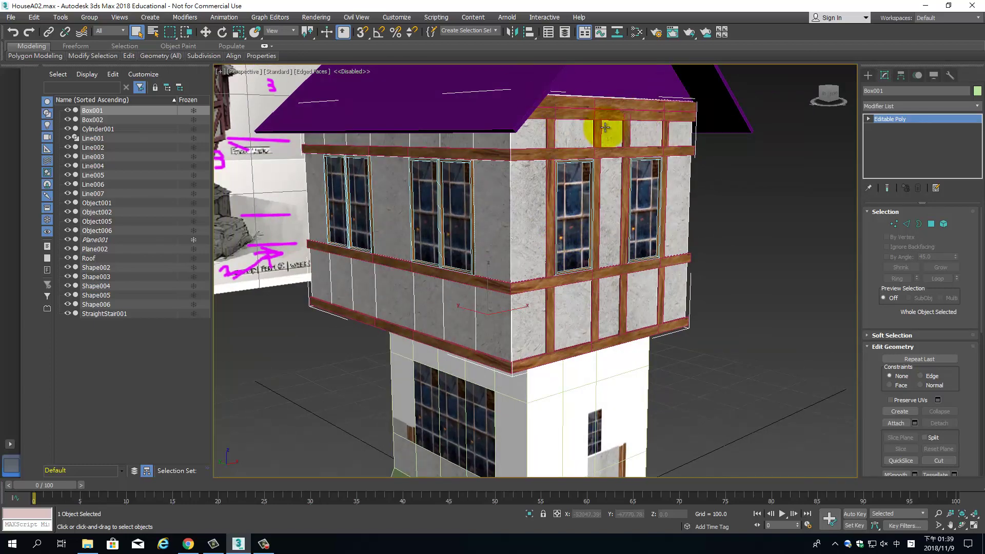
{"action": "scroll", "coordinate": [605, 127], "scroll_direction": "down", "scroll_amount": 6}
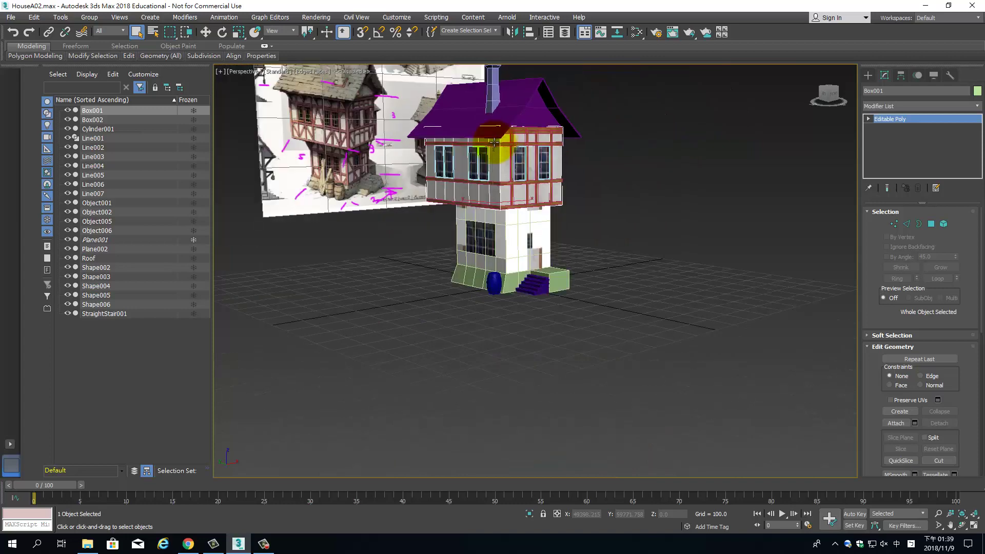
{"action": "left_click_drag", "start_coordinate": [487, 158], "coordinate": [467, 246]}
{"action": "scroll", "coordinate": [468, 247], "scroll_direction": "up", "scroll_amount": 3}
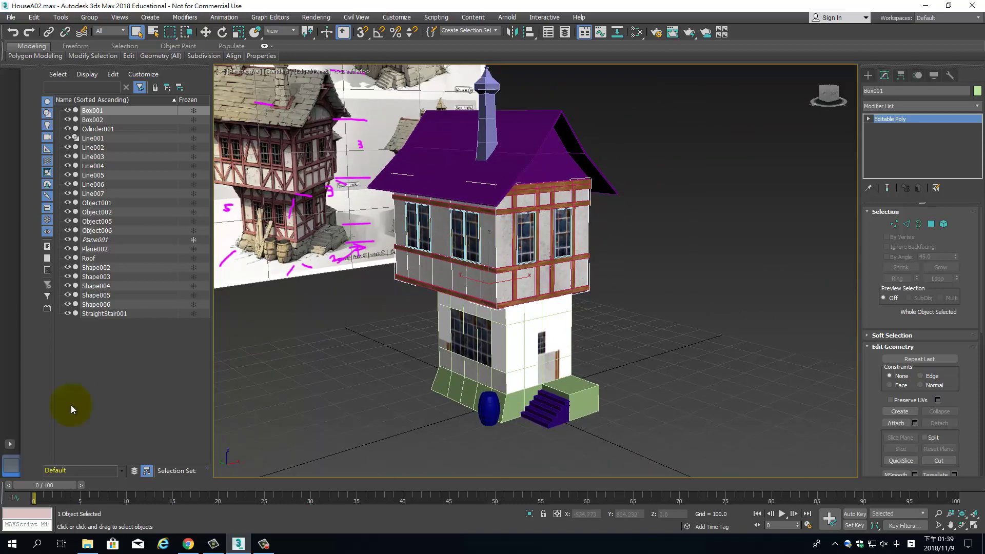
Launch Adobe Photoshop CC 2017.
{"action": "left_click", "coordinate": [12, 544]}
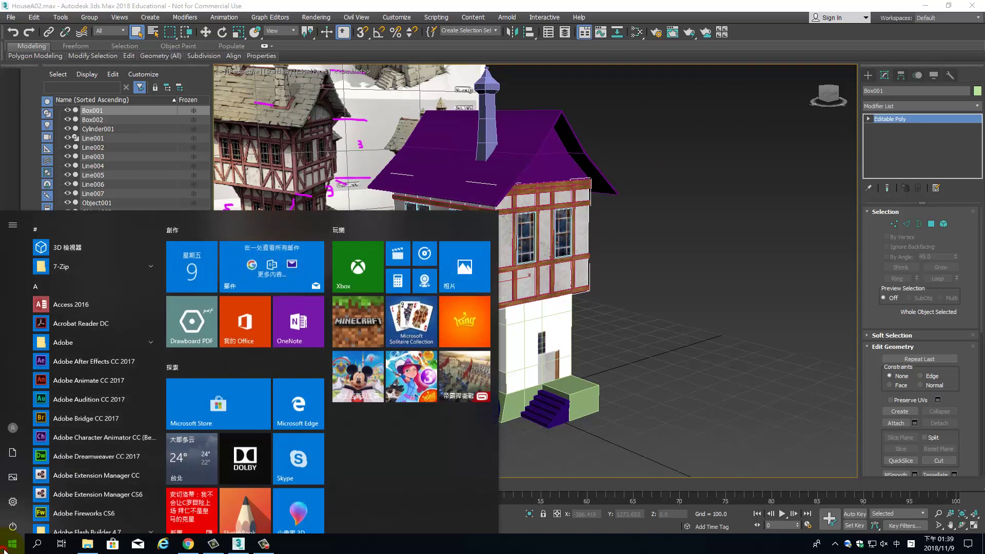
{"action": "scroll", "coordinate": [113, 491], "scroll_direction": "down", "scroll_amount": 2}
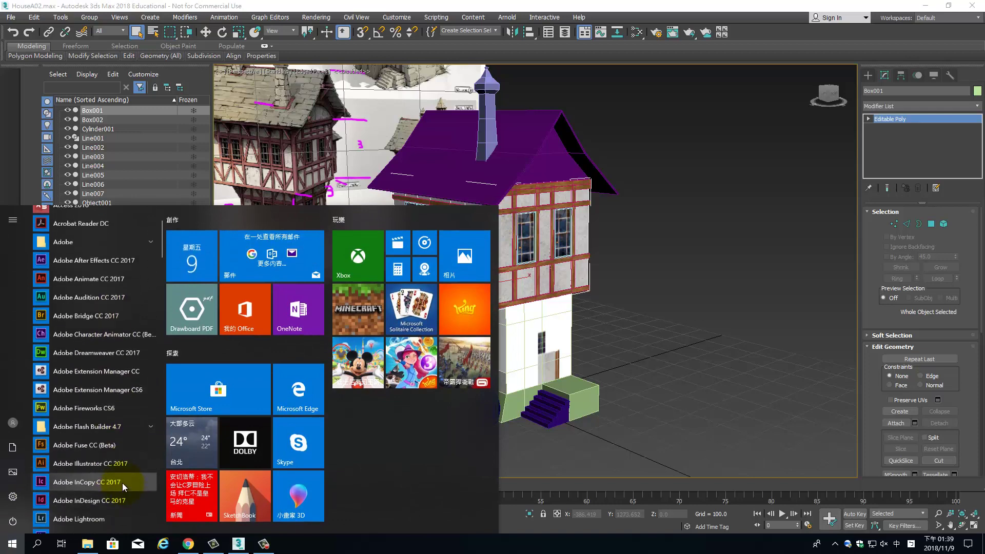
{"action": "scroll", "coordinate": [128, 440], "scroll_direction": "down", "scroll_amount": 1}
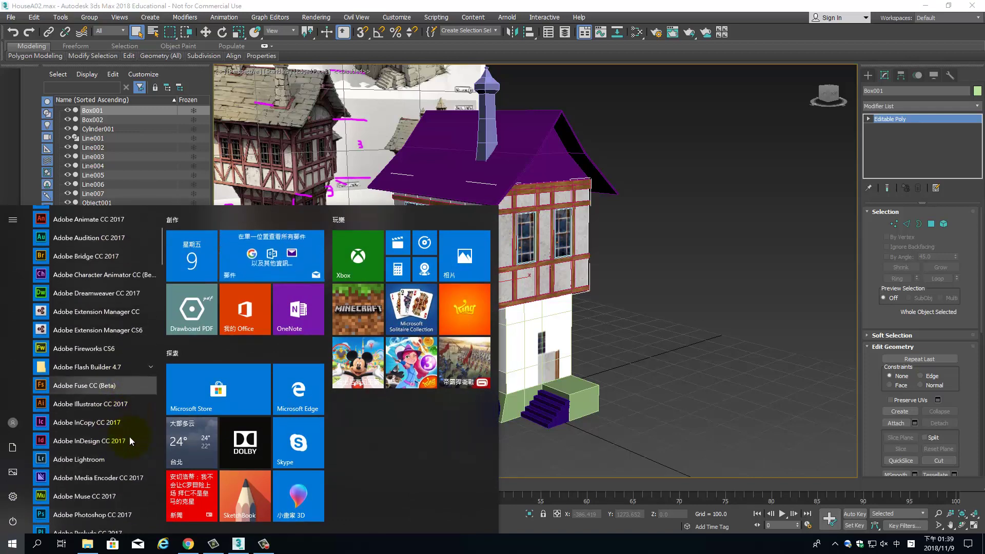
{"action": "scroll", "coordinate": [119, 464], "scroll_direction": "down", "scroll_amount": 2}
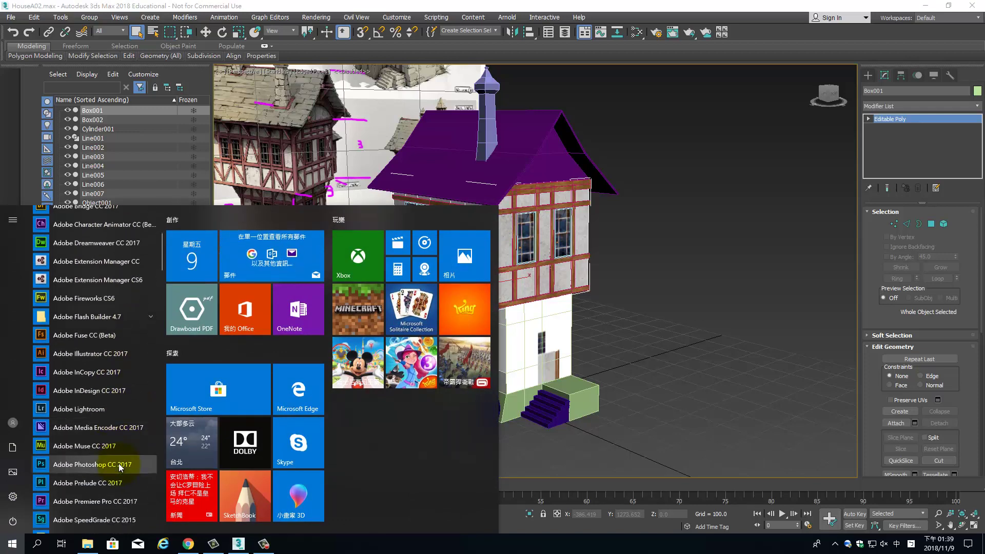
{"action": "left_click", "coordinate": [118, 464]}
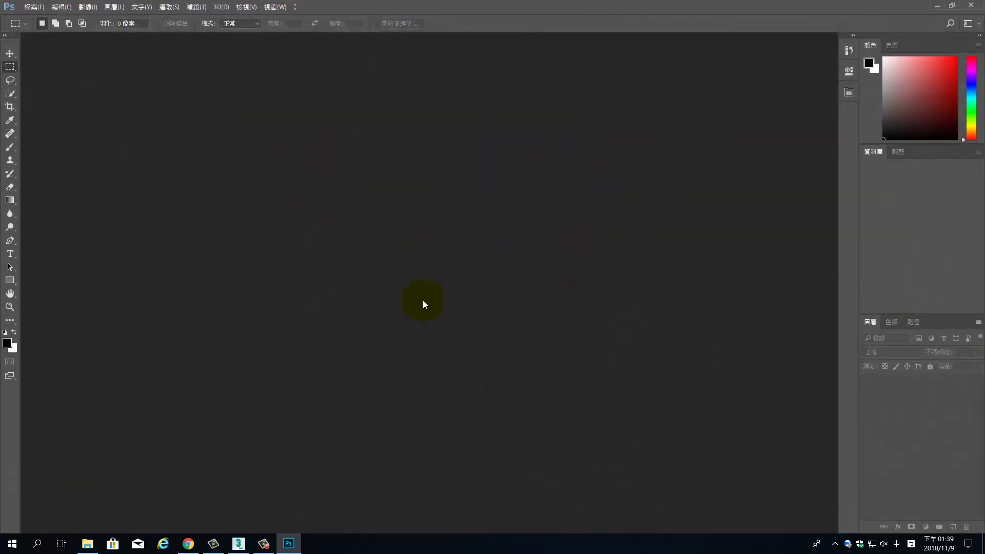
Open the House_dif Photoshop file from the [128G] > [1071] > GS竹A folder on the My Passport (F:) drive.
{"action": "left_click", "coordinate": [31, 9]}
{"action": "left_click", "coordinate": [67, 29]}
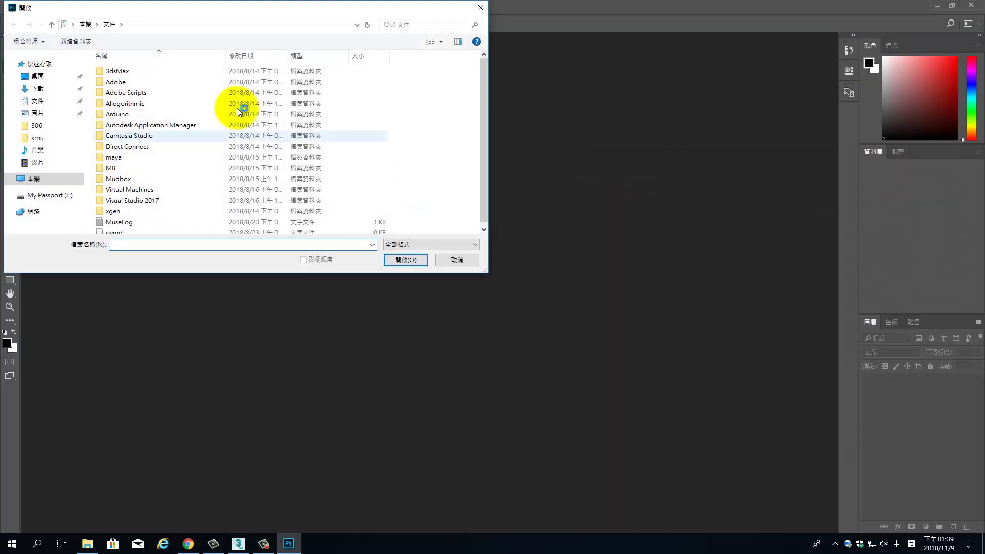
{"action": "left_click", "coordinate": [35, 196]}
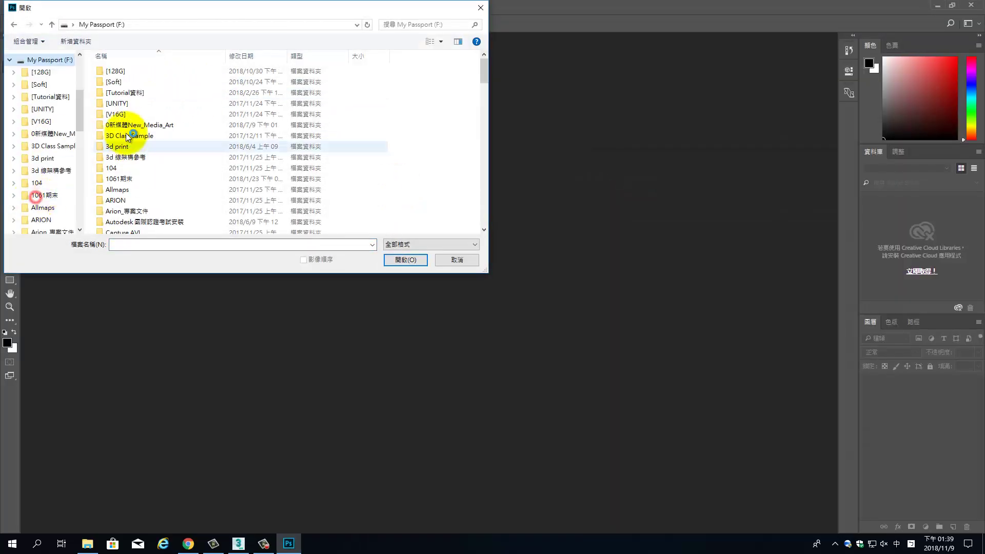
{"action": "double_click", "coordinate": [126, 72]}
{"action": "left_click", "coordinate": [124, 167]}
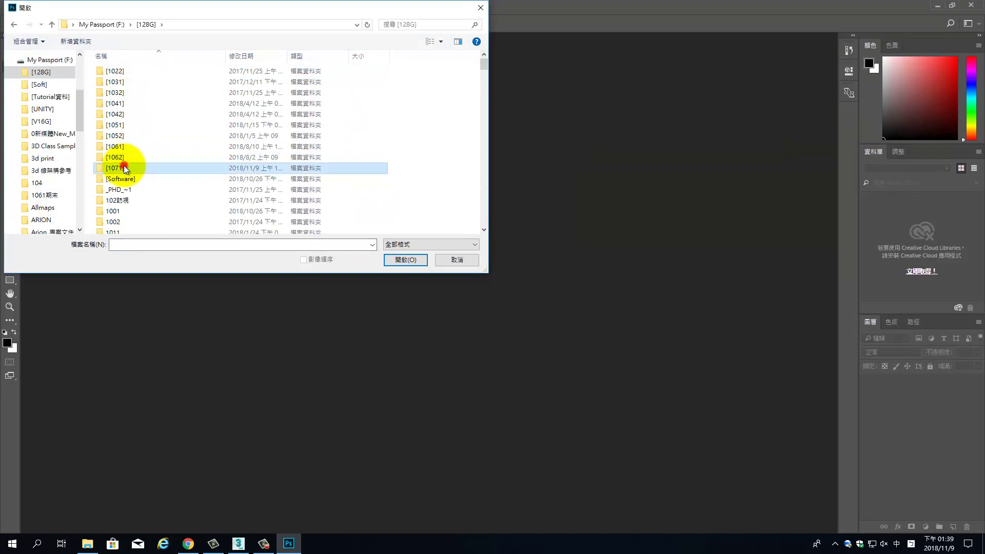
{"action": "double_click", "coordinate": [124, 166]}
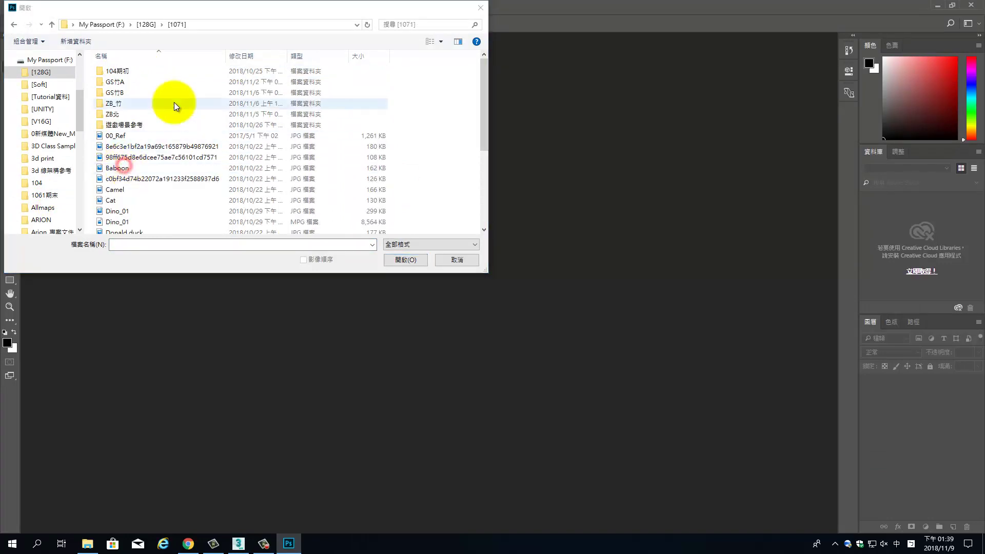
{"action": "left_click", "coordinate": [138, 84]}
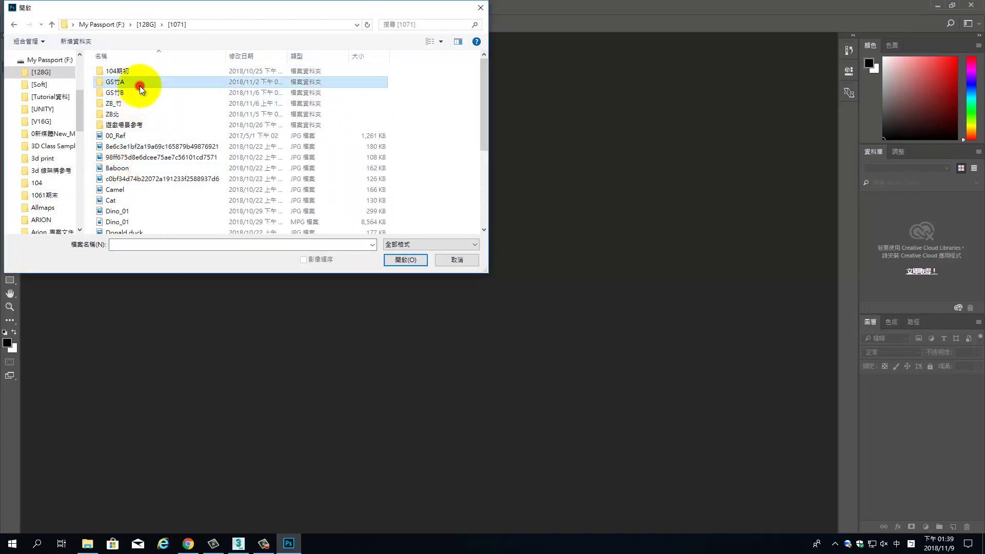
{"action": "double_click", "coordinate": [163, 84]}
{"action": "left_click", "coordinate": [285, 189]}
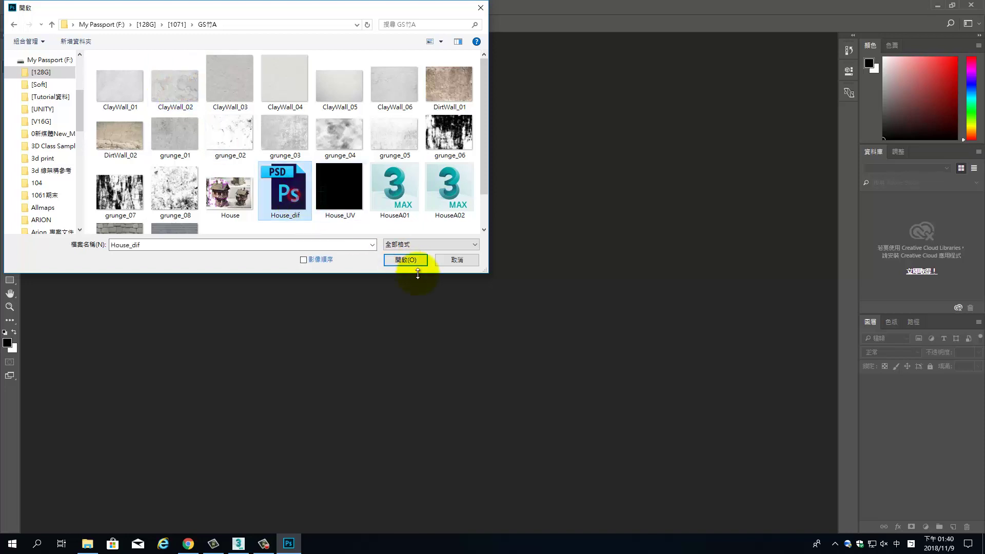
{"action": "left_click", "coordinate": [405, 261]}
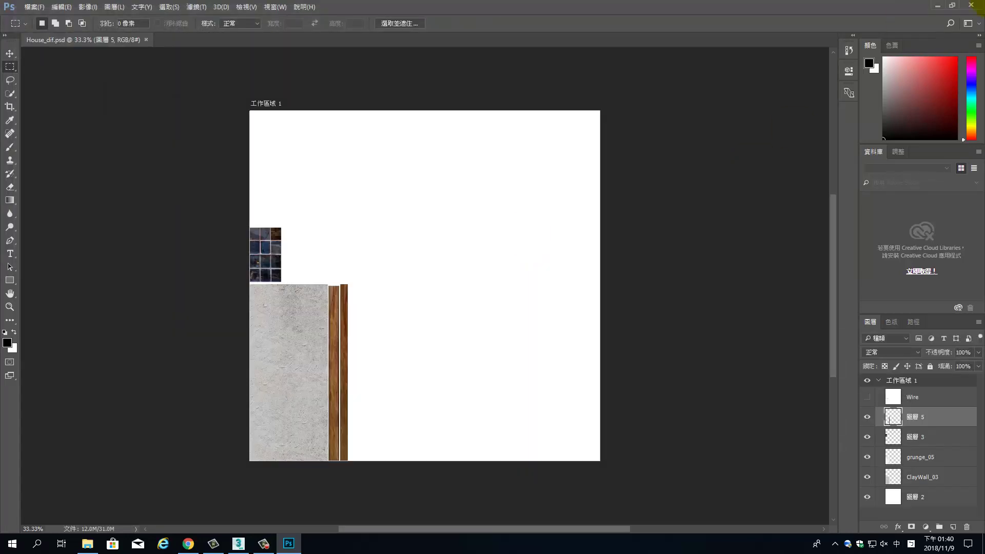
{"action": "left_click", "coordinate": [953, 6]}
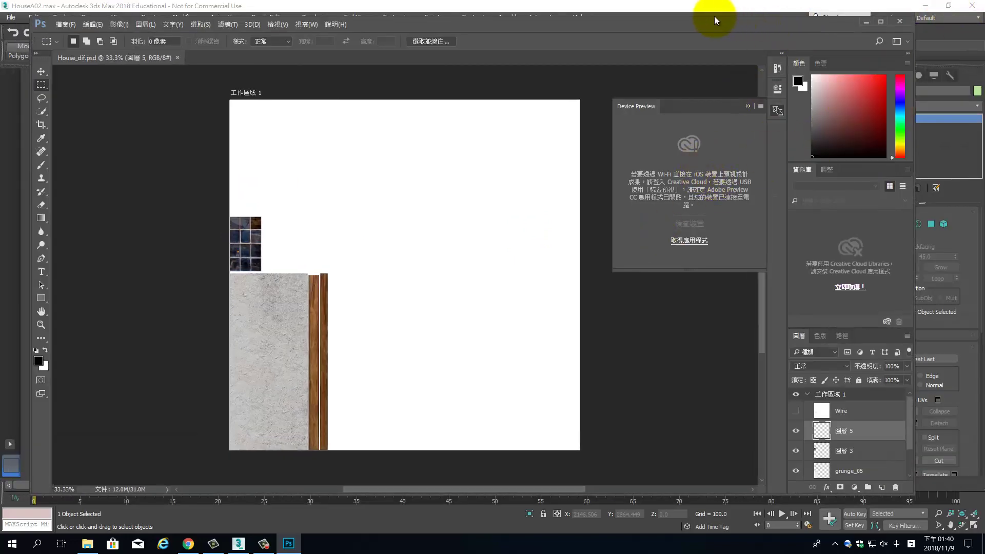
{"action": "left_click_drag", "start_coordinate": [714, 18], "coordinate": [752, 215]}
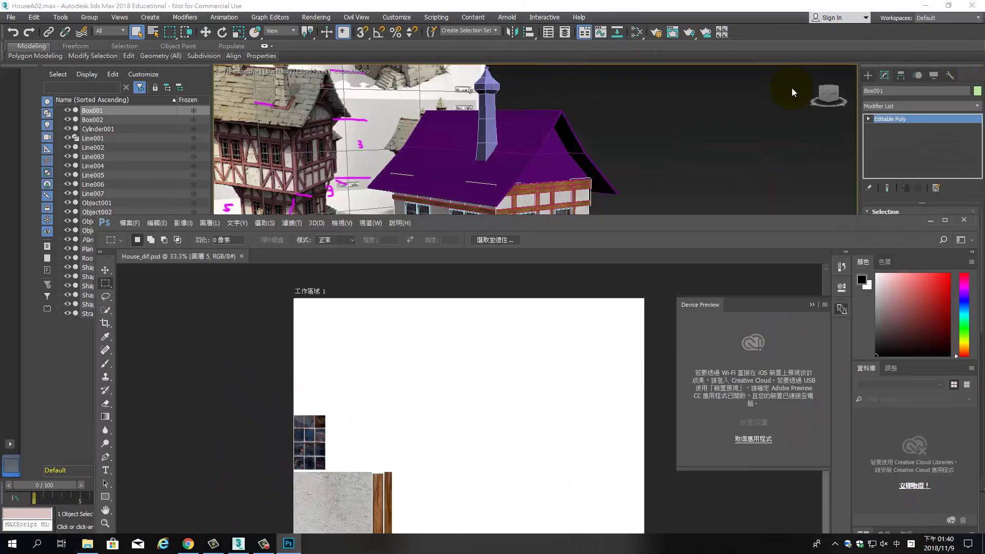
{"action": "left_click_drag", "start_coordinate": [792, 88], "coordinate": [760, 72]}
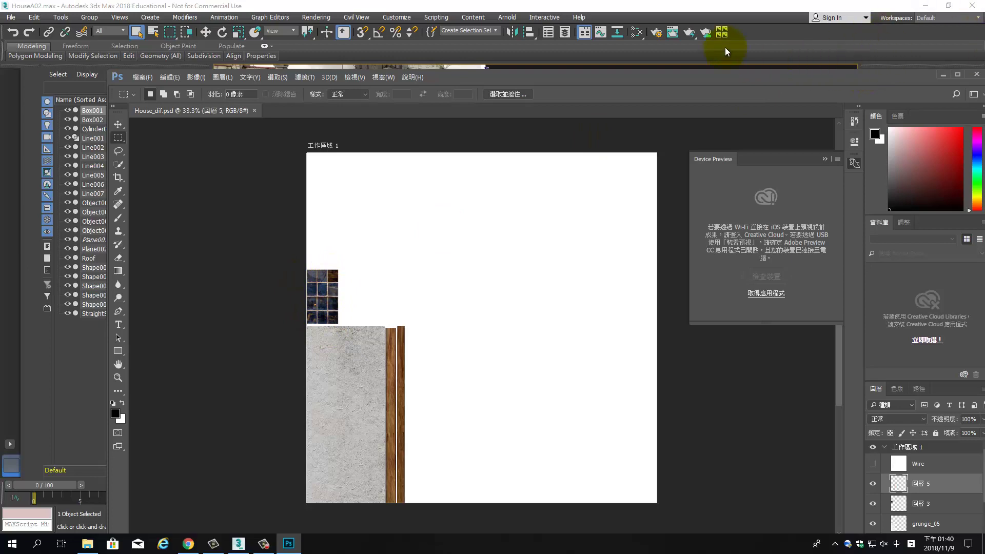
{"action": "mouse_move", "coordinate": [528, 77]}
{"action": "left_mouse_down"}
{"action": "mouse_move", "coordinate": [463, 99]}
{"action": "mouse_move", "coordinate": [422, 320]}
{"action": "mouse_move", "coordinate": [536, 75]}
{"action": "mouse_move", "coordinate": [527, 66]}
{"action": "left_mouse_up"}
{"action": "double_click", "coordinate": [527, 67]}
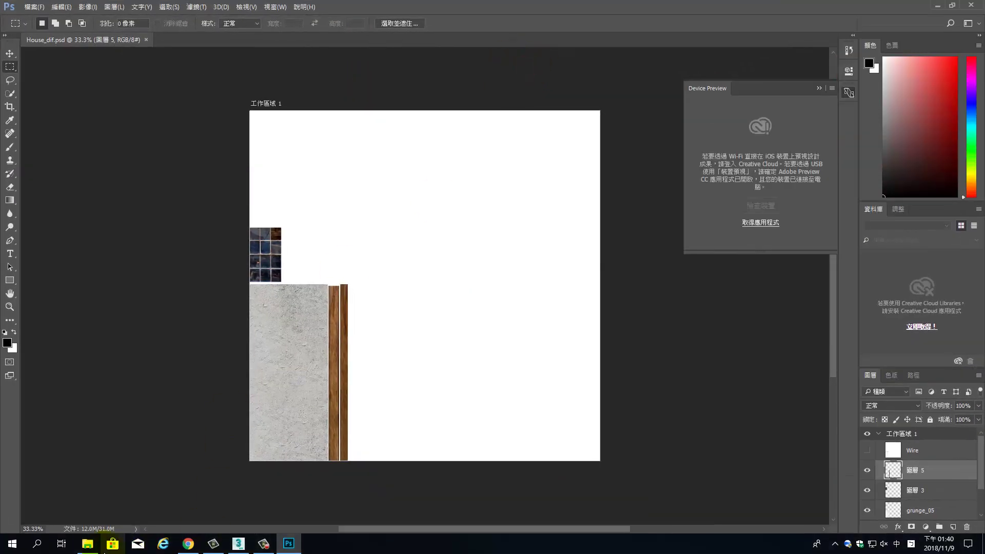
Switch to File Explorer and preview the Roof_01 and Roof_02 texture images in the GS竹A folder.
{"action": "left_click", "coordinate": [87, 543]}
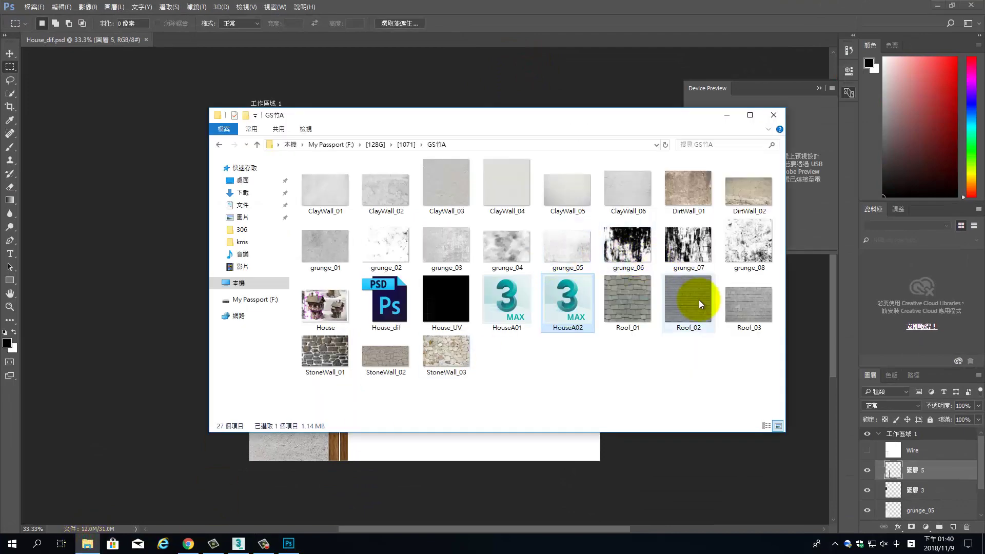
{"action": "double_click", "coordinate": [620, 294]}
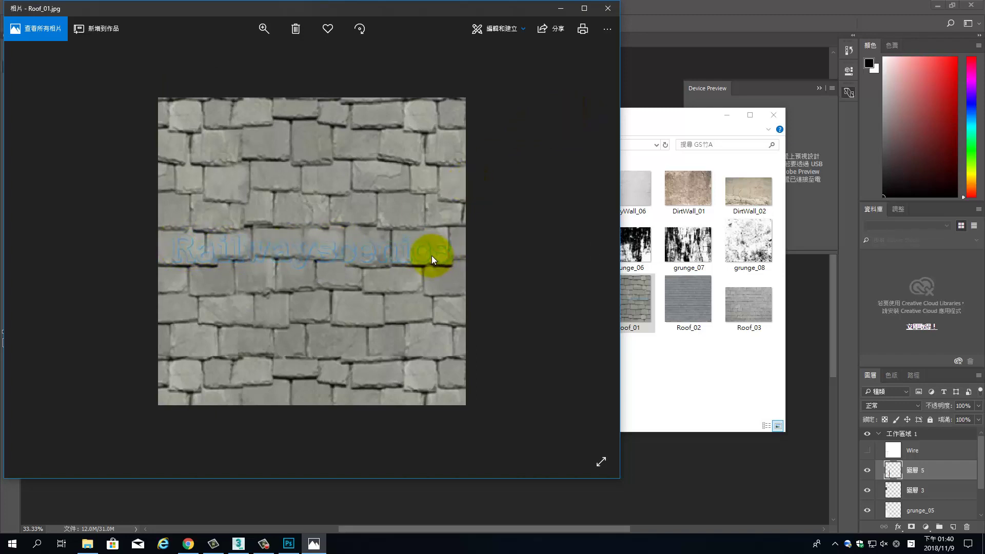
{"action": "left_click_drag", "start_coordinate": [408, 13], "coordinate": [538, 47]}
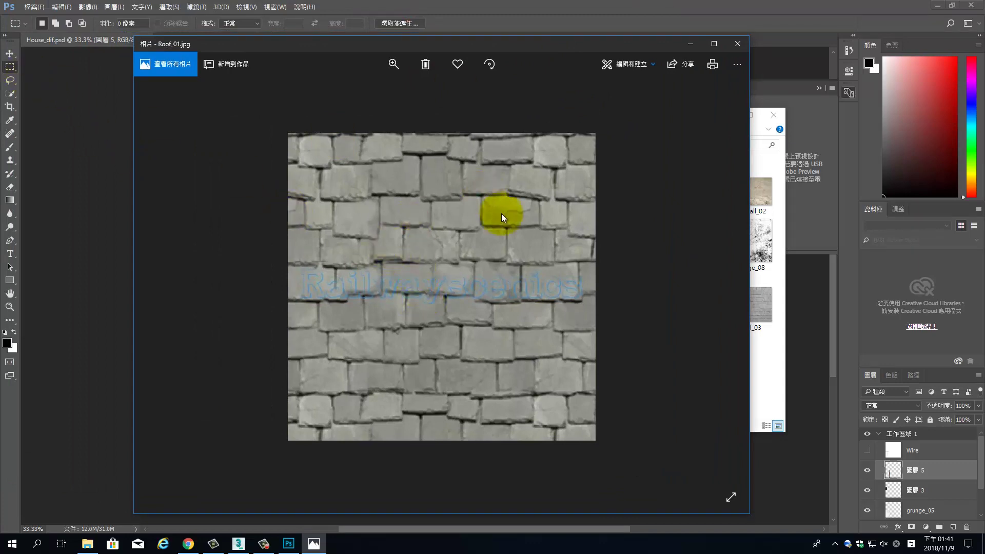
{"action": "left_click", "coordinate": [736, 44]}
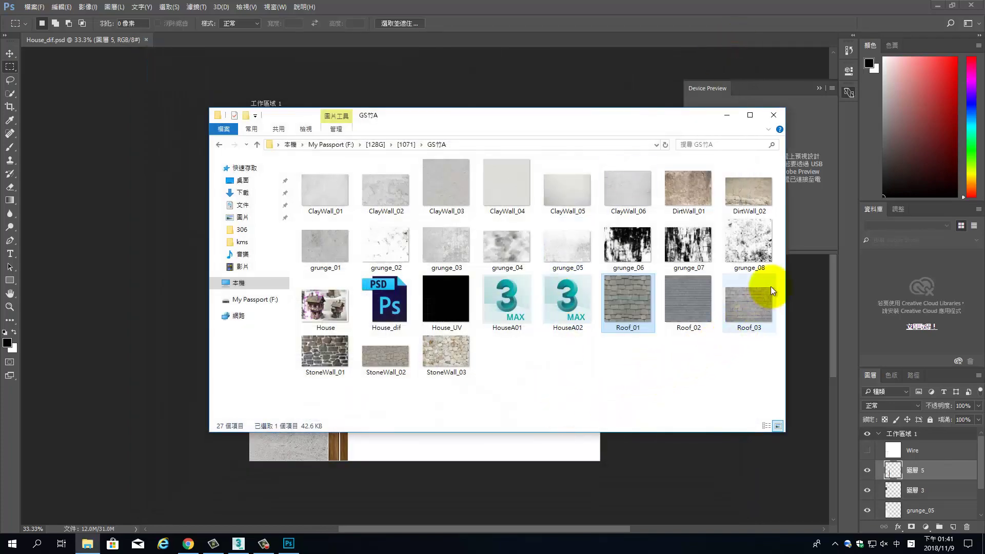
{"action": "left_click", "coordinate": [734, 310]}
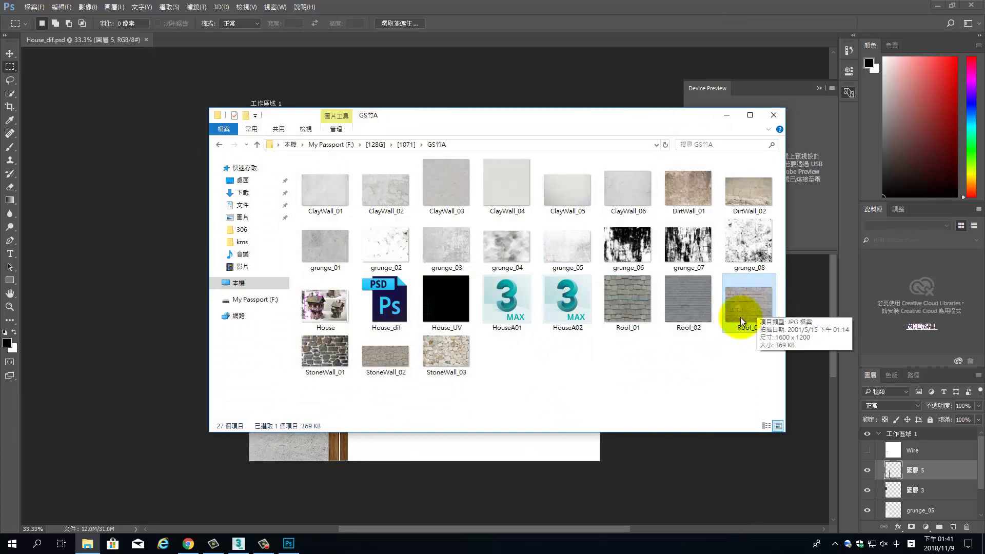
{"action": "left_click", "coordinate": [678, 291]}
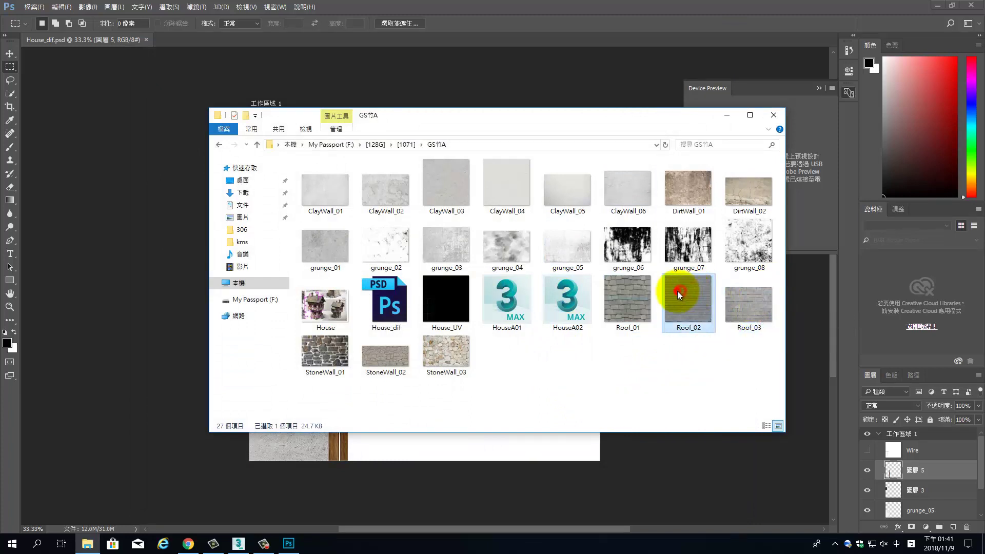
{"action": "double_click", "coordinate": [682, 293]}
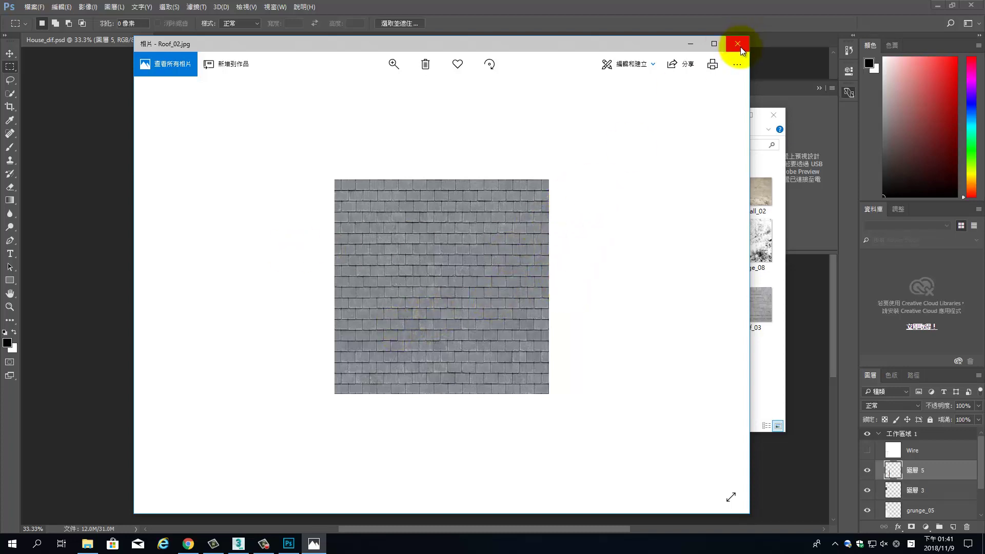
{"action": "left_click_drag", "start_coordinate": [514, 35], "coordinate": [745, 31]}
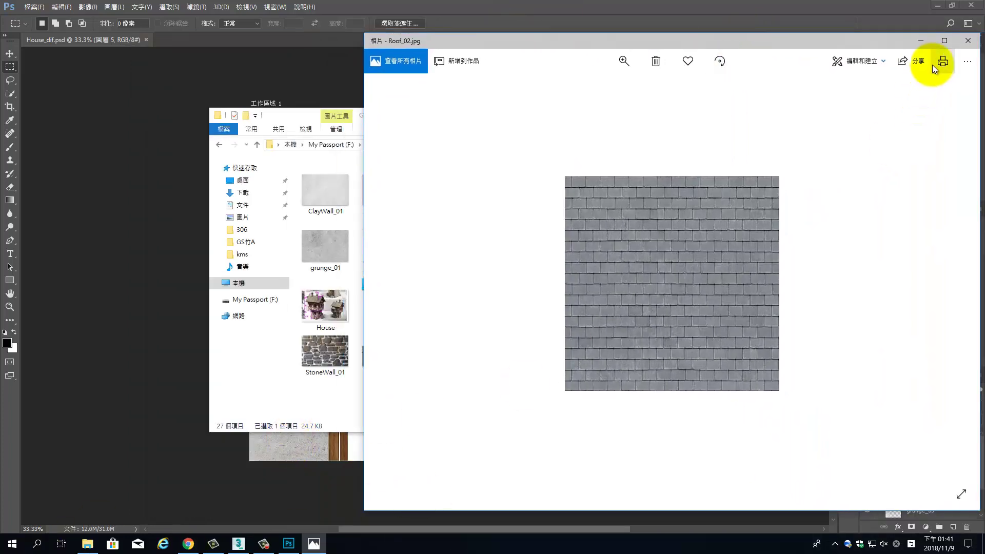
{"action": "left_click", "coordinate": [967, 41]}
Place the Roof_03 image from the GS竹A folder into House_dif, enlarge it to about 308% and align it with the canvas's upper-right corner.
{"action": "left_click", "coordinate": [739, 317]}
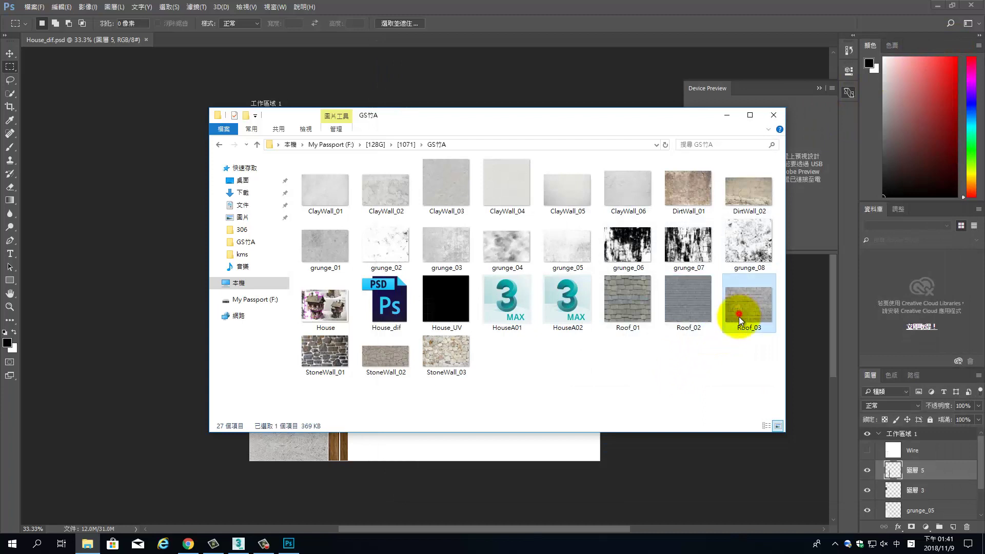
{"action": "left_click_drag", "start_coordinate": [746, 305], "coordinate": [459, 454]}
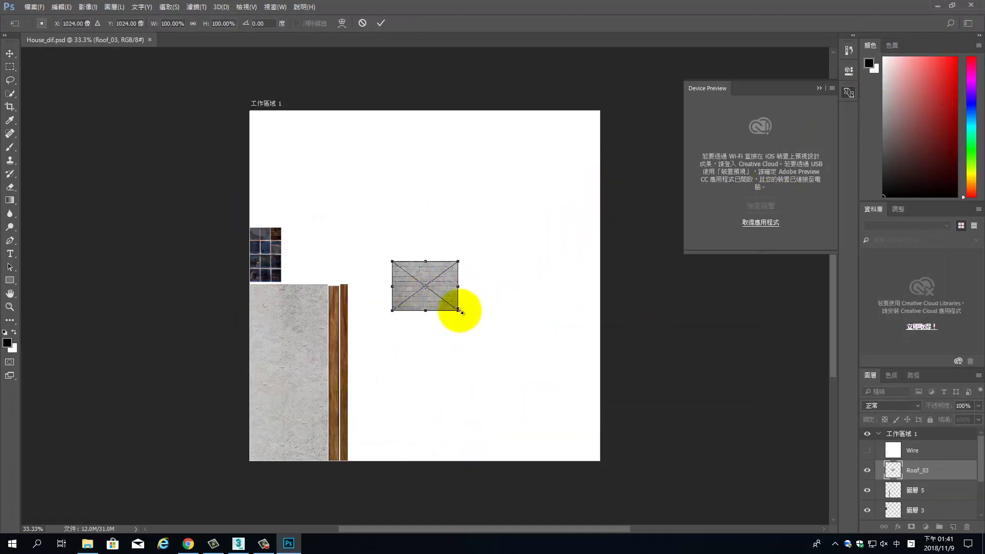
{"action": "left_click_drag", "start_coordinate": [459, 310], "coordinate": [574, 398]}
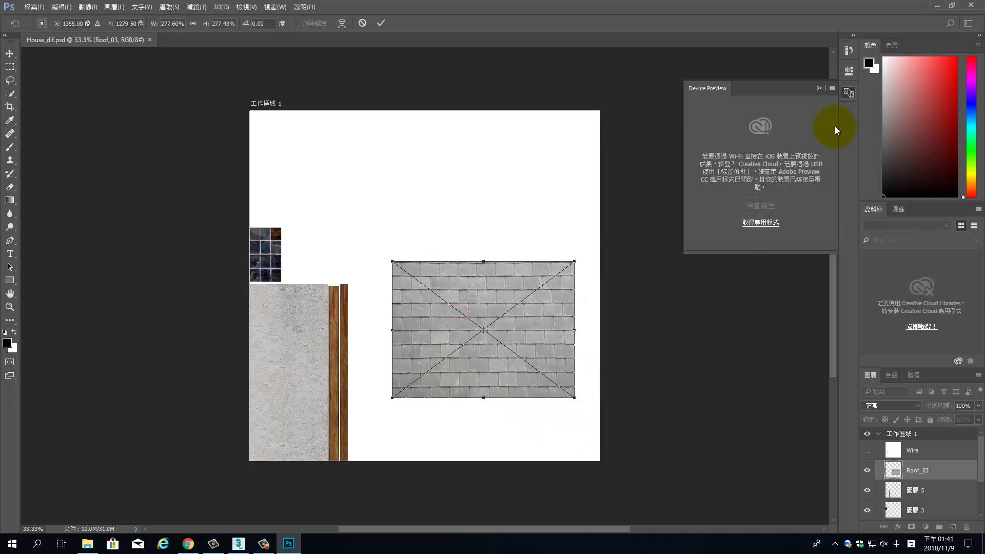
{"action": "left_click", "coordinate": [817, 87]}
{"action": "left_click_drag", "start_coordinate": [479, 273], "coordinate": [433, 180]}
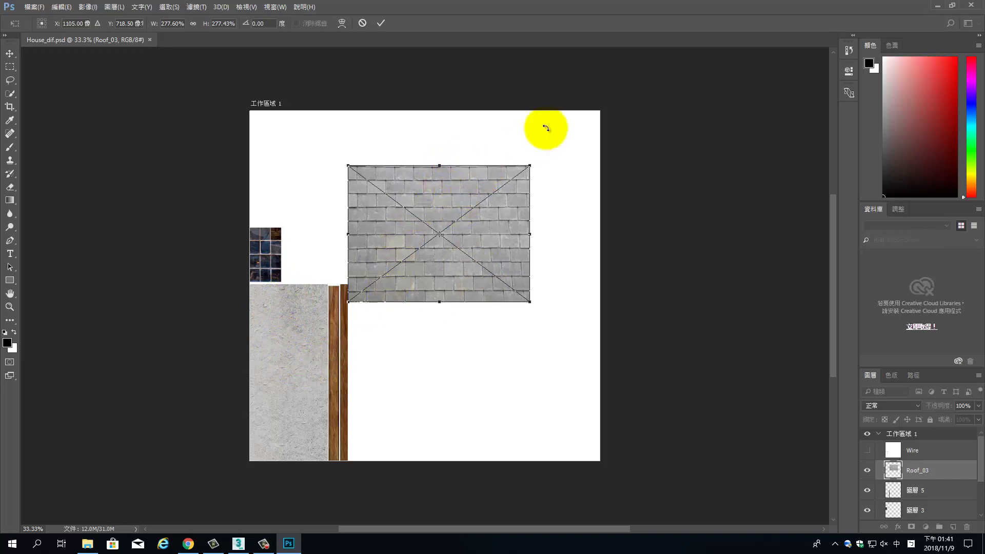
{"action": "left_click_drag", "start_coordinate": [530, 302], "coordinate": [552, 315]}
{"action": "left_click_drag", "start_coordinate": [469, 246], "coordinate": [514, 190]}
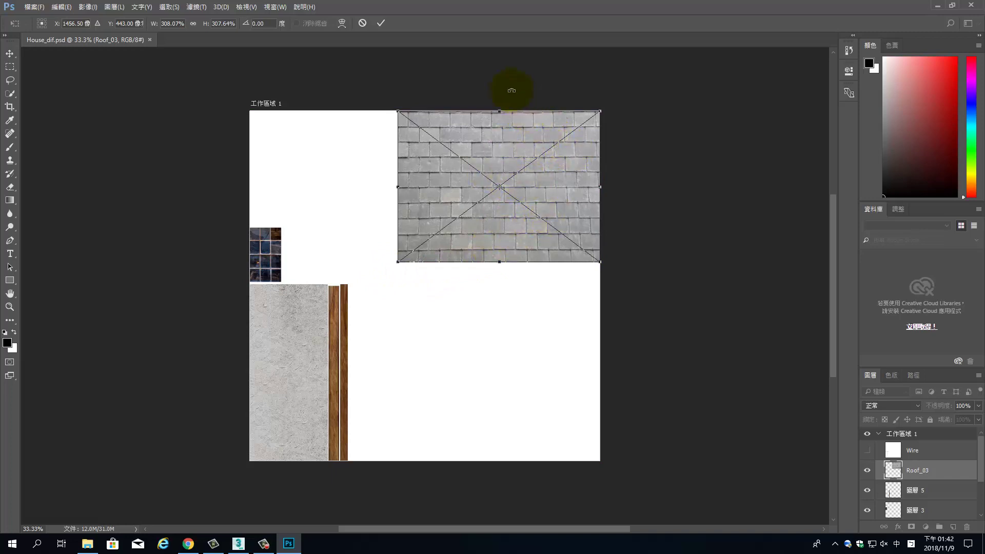
Try the roof tile image rotated by 90° against the canvas's upper-right corner, and turn it back to 0°.
{"action": "left_click_drag", "start_coordinate": [511, 90], "coordinate": [635, 213]}
{"action": "left_click_drag", "start_coordinate": [450, 140], "coordinate": [476, 169]}
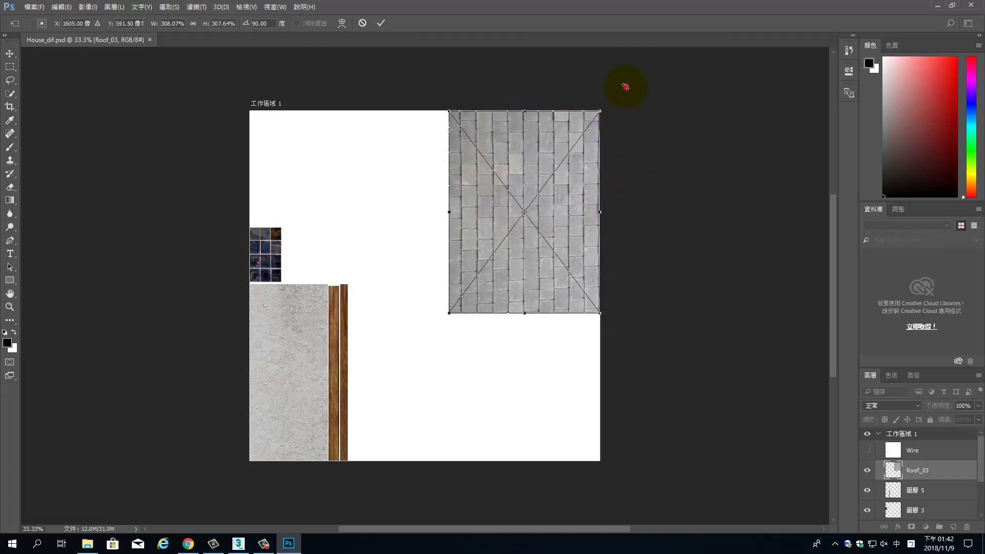
{"action": "left_click_drag", "start_coordinate": [626, 86], "coordinate": [358, 72]}
Move the roof tile image to the canvas's lower-right corner and enlarge it proportionally to about 355%.
{"action": "left_click_drag", "start_coordinate": [589, 239], "coordinate": [573, 395]}
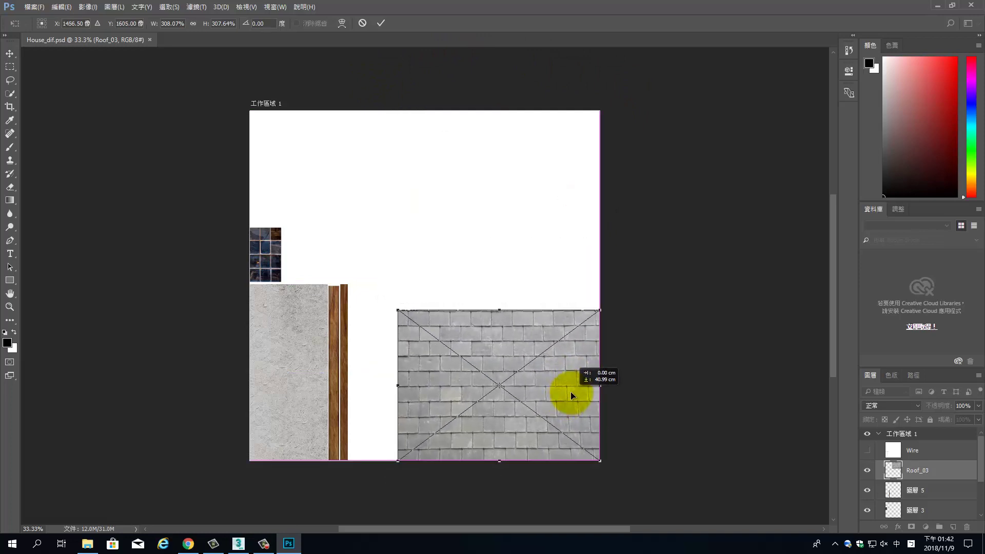
{"action": "left_click_drag", "start_coordinate": [571, 393], "coordinate": [567, 394]}
{"action": "left_click_drag", "start_coordinate": [399, 311], "coordinate": [369, 289]}
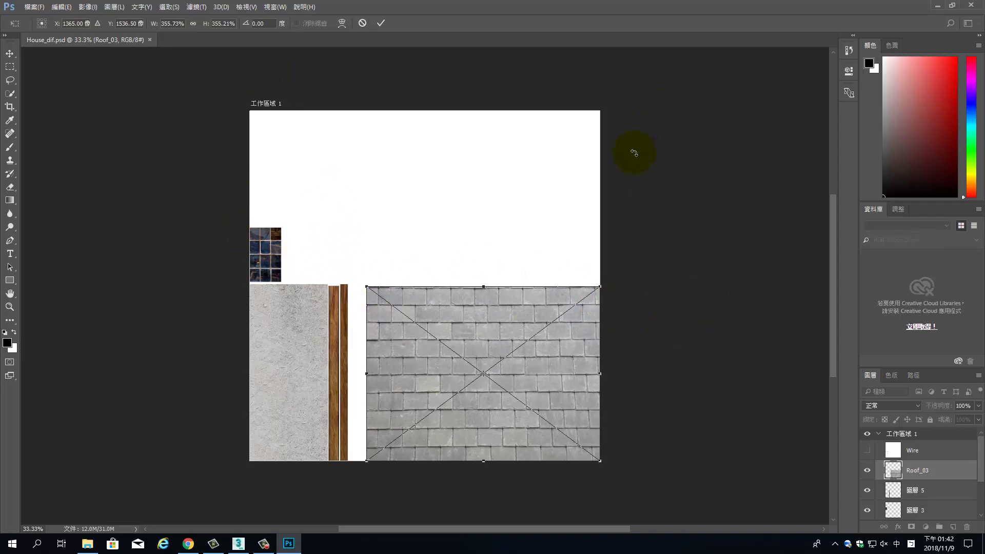
Check the house model in 3ds Max, return to Photoshop and commit the Roof_03 placement.
{"action": "key", "text": "alt+Tab"}
{"action": "left_click", "coordinate": [247, 538]}
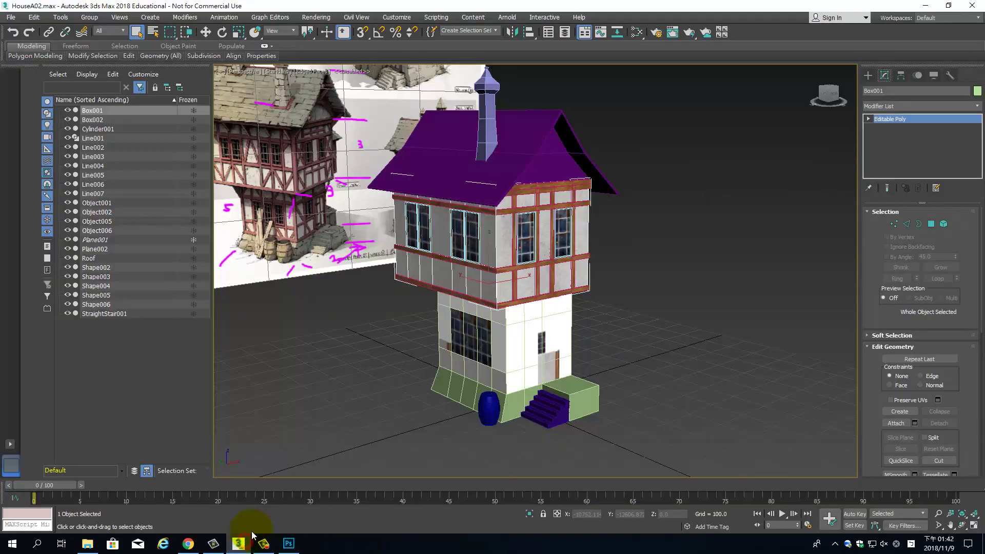
{"action": "mouse_move", "coordinate": [319, 140]}
{"action": "left_mouse_down"}
{"action": "mouse_move", "coordinate": [350, 137]}
{"action": "mouse_move", "coordinate": [330, 133]}
{"action": "mouse_move", "coordinate": [316, 148]}
{"action": "left_mouse_up"}
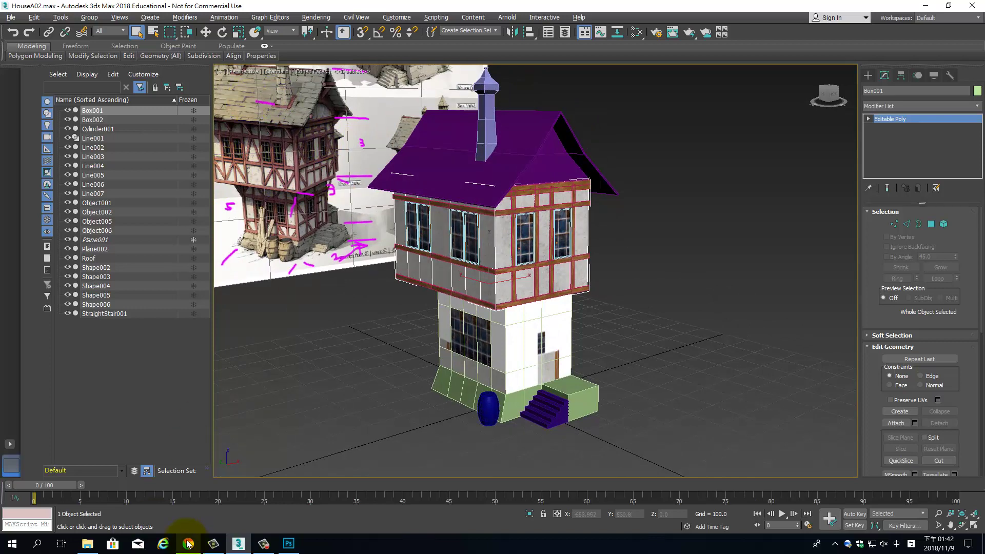
{"action": "left_click", "coordinate": [289, 543]}
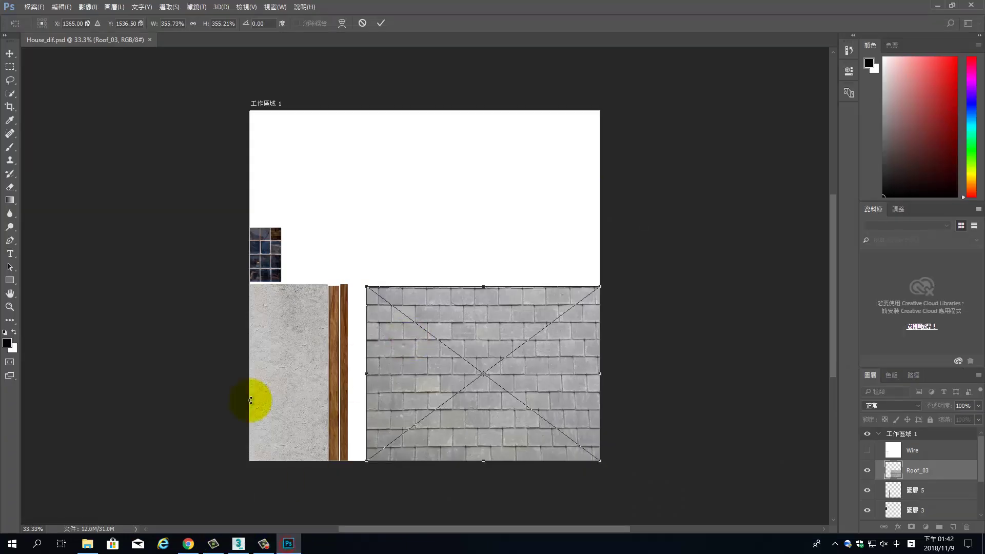
{"action": "key", "text": "Return"}
{"action": "key", "text": "m"}
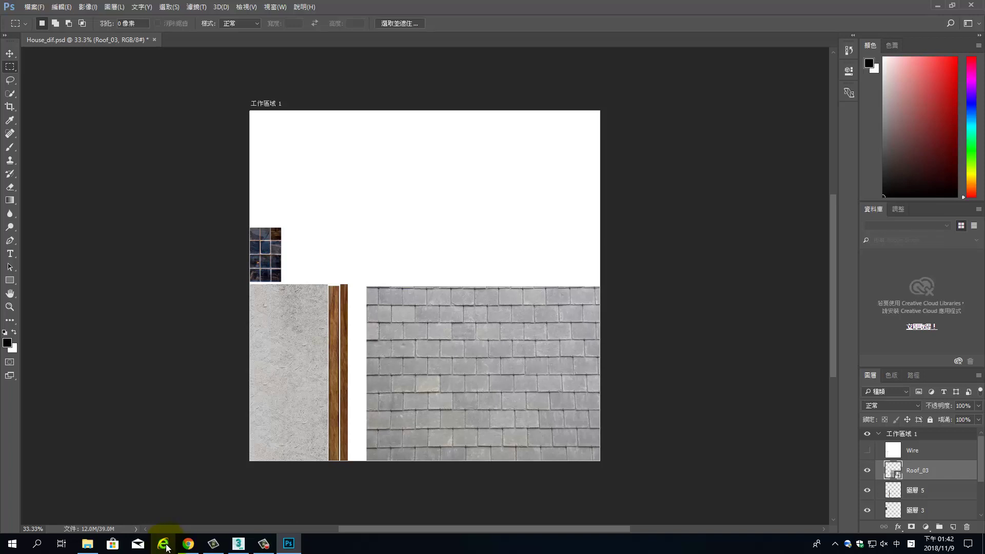
Place the StoneWall_02 image from the GS竹A folder into the House_dif document.
{"action": "mouse_move", "coordinate": [180, 549]}
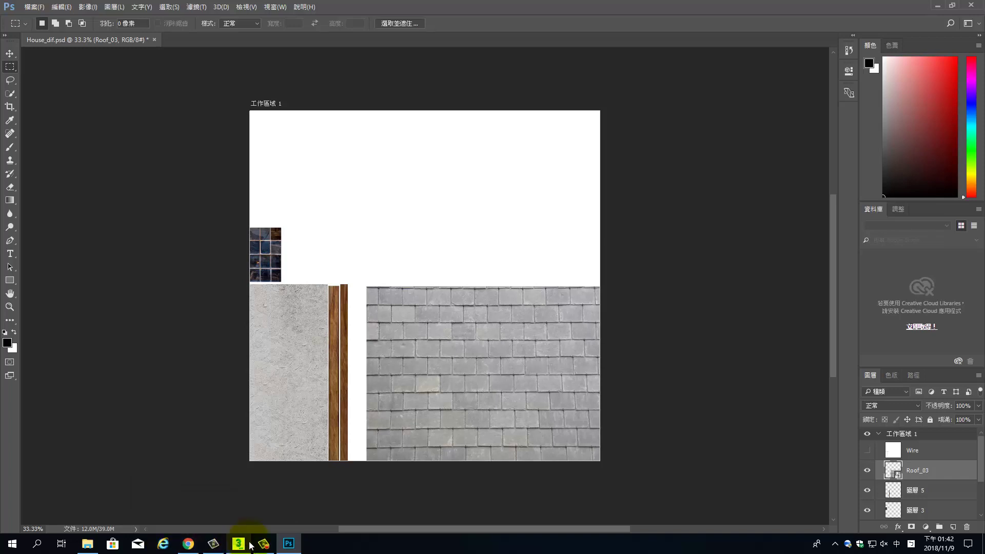
{"action": "left_click", "coordinate": [87, 544]}
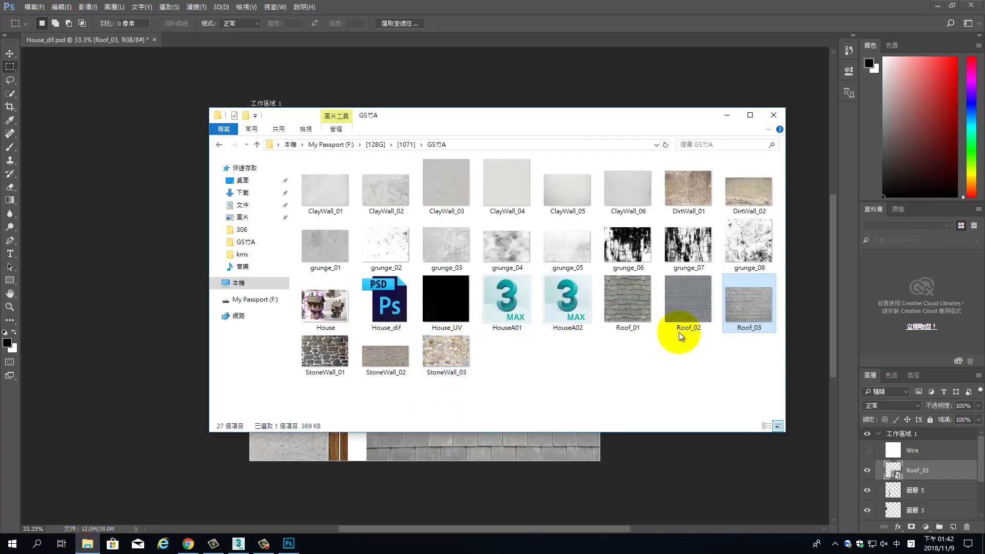
{"action": "left_click", "coordinate": [459, 348]}
{"action": "left_click", "coordinate": [395, 365]}
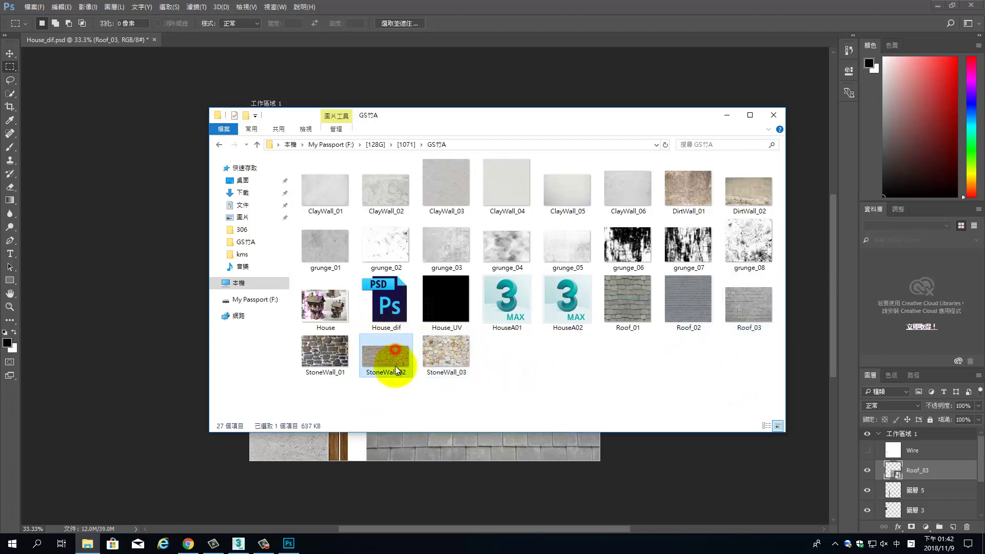
{"action": "left_click_drag", "start_coordinate": [386, 357], "coordinate": [611, 449]}
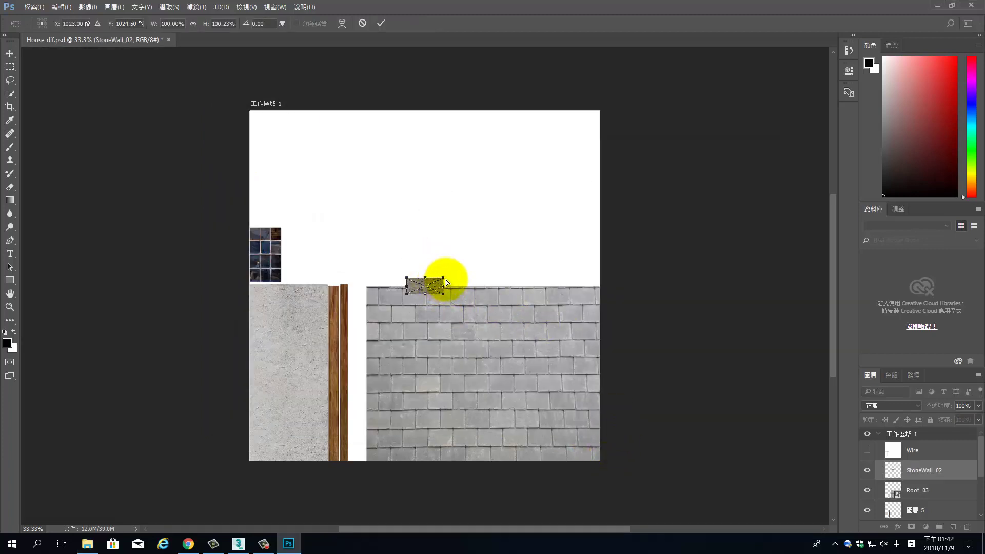
Enlarge the stone wall image to about 514% and move it above the roof tile image.
{"action": "left_click_drag", "start_coordinate": [425, 277], "coordinate": [437, 280]}
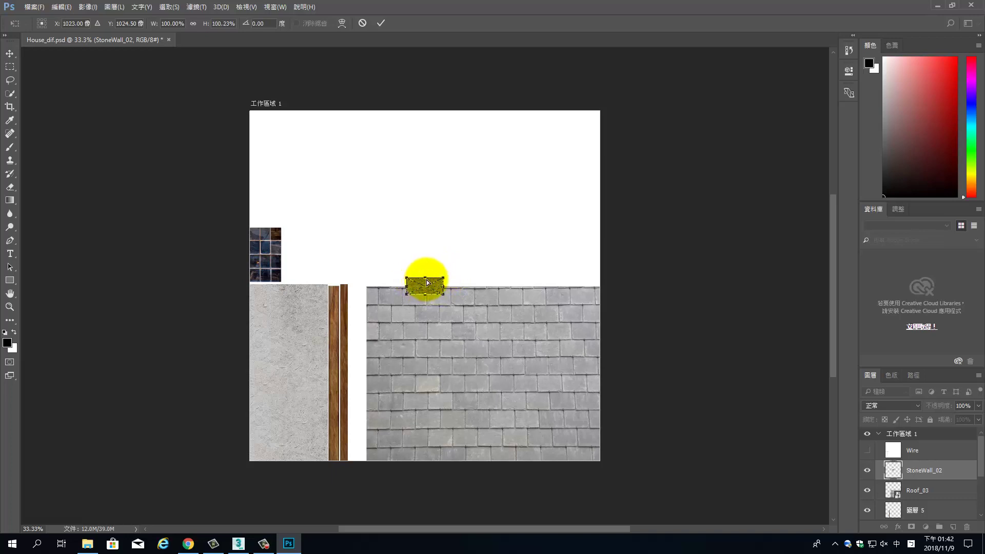
{"action": "left_click", "coordinate": [427, 282]}
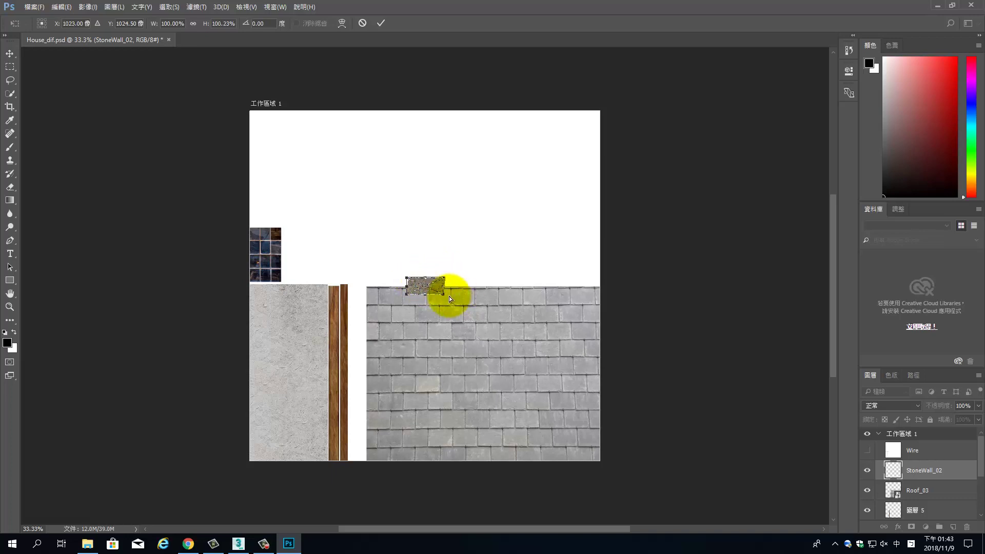
{"action": "left_click_drag", "start_coordinate": [444, 277], "coordinate": [594, 221]}
{"action": "left_click_drag", "start_coordinate": [521, 257], "coordinate": [442, 256]}
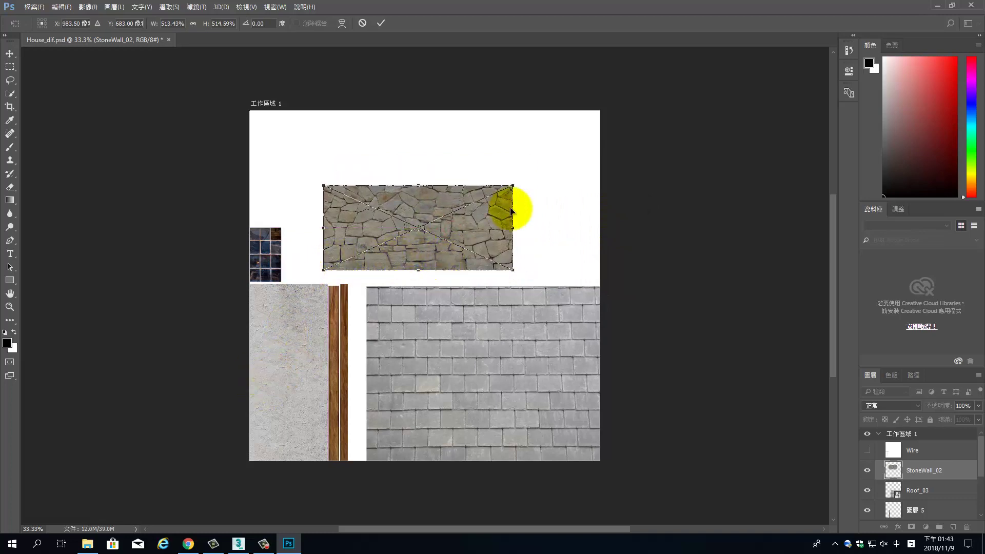
Check the house model in 3ds Max, return to Photoshop, and fit the stone wall image beside the timber strips, rotated 90° at about 475%.
{"action": "key", "text": "alt+Tab"}
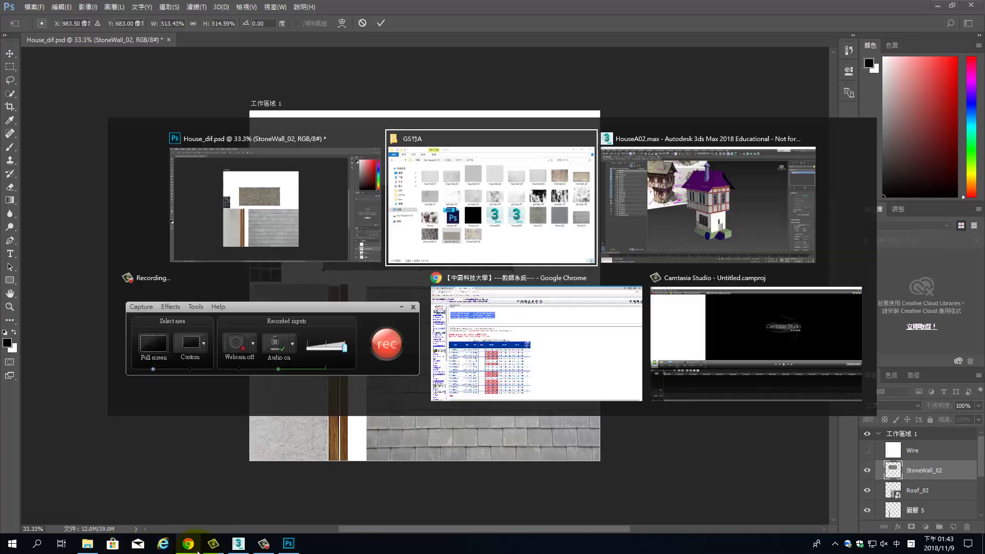
{"action": "left_click", "coordinate": [680, 251]}
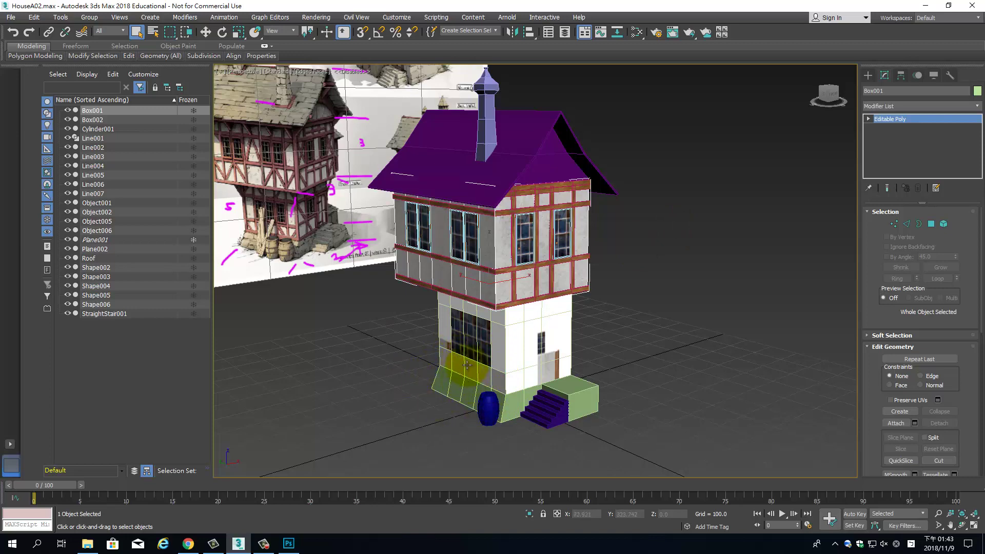
{"action": "key", "text": "alt+Tab"}
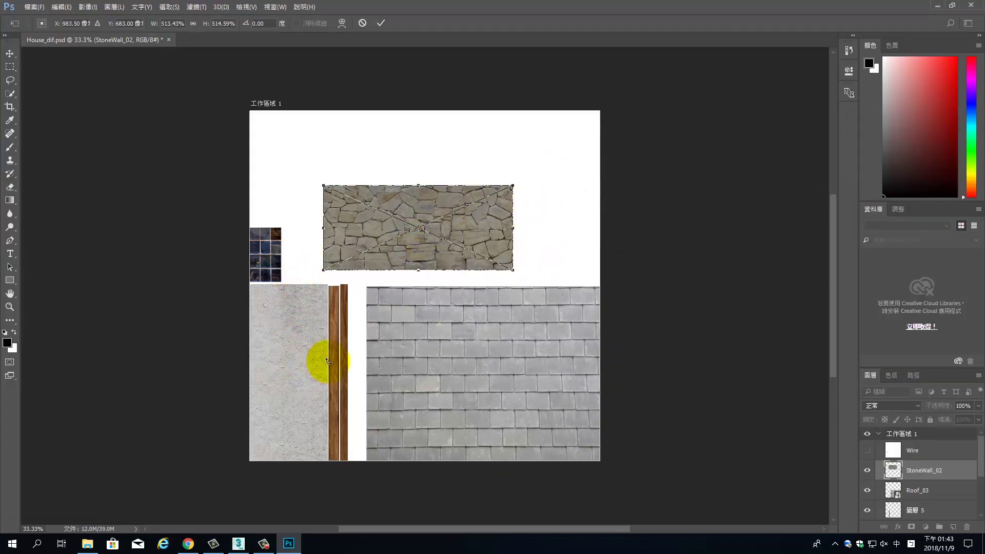
{"action": "scroll", "coordinate": [369, 256], "scroll_direction": "up", "scroll_amount": 1}
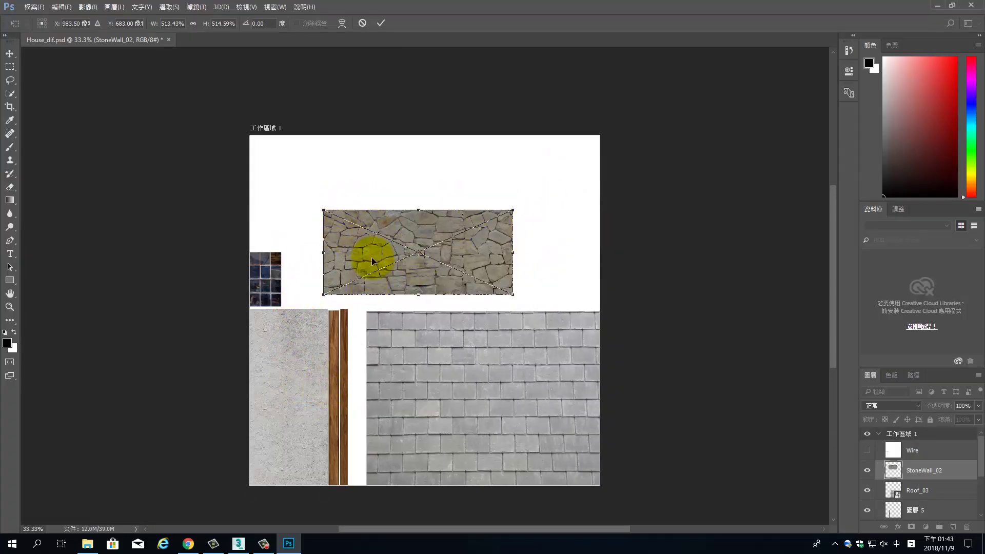
{"action": "left_click_drag", "start_coordinate": [445, 225], "coordinate": [414, 399]}
{"action": "mouse_move", "coordinate": [441, 296]}
{"action": "left_mouse_down"}
{"action": "mouse_move", "coordinate": [418, 297]}
{"action": "mouse_move", "coordinate": [428, 306]}
{"action": "left_mouse_up"}
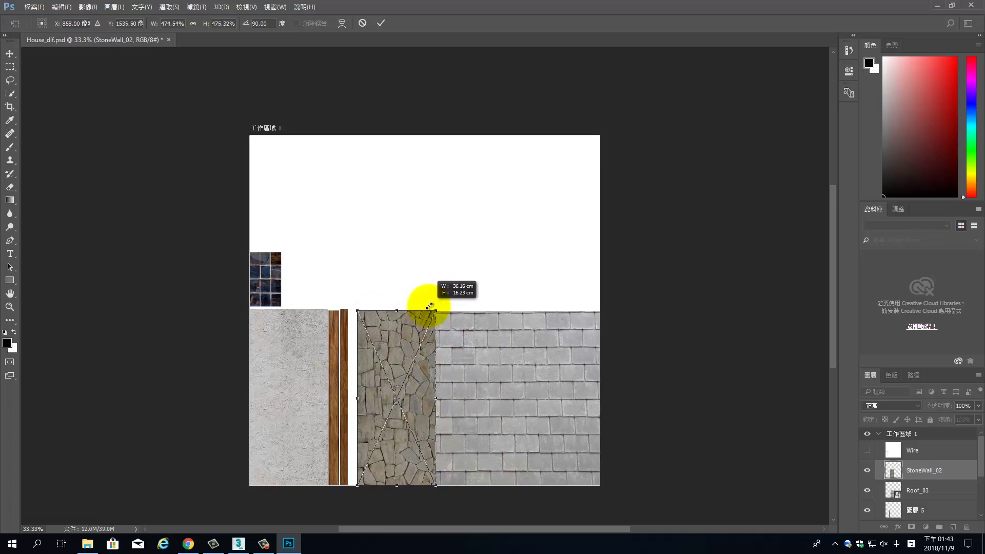
{"action": "left_click", "coordinate": [421, 423]}
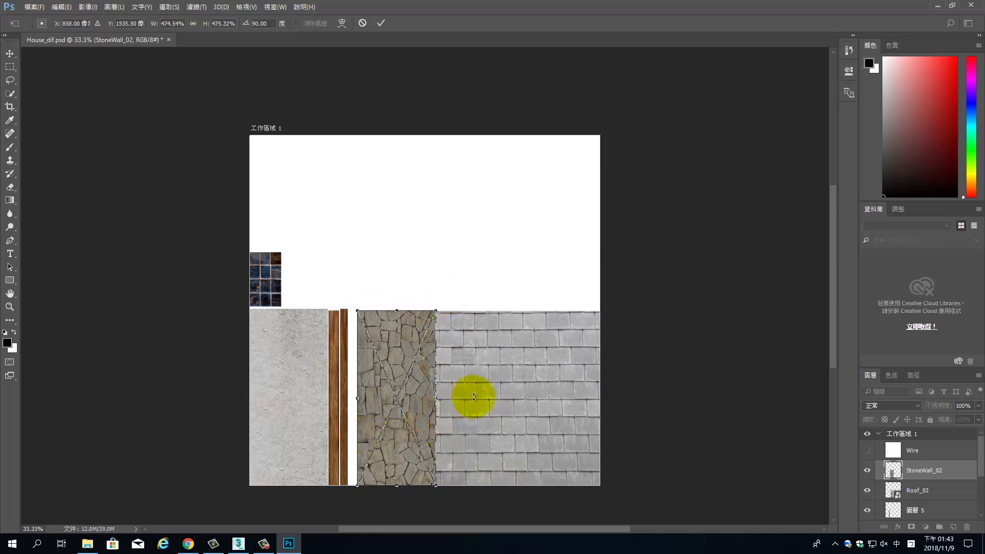
Tilt the stone wall image slightly and try to undo its rotation.
{"action": "left_click_drag", "start_coordinate": [412, 291], "coordinate": [446, 290]}
{"action": "key", "text": "ctrl+z"}
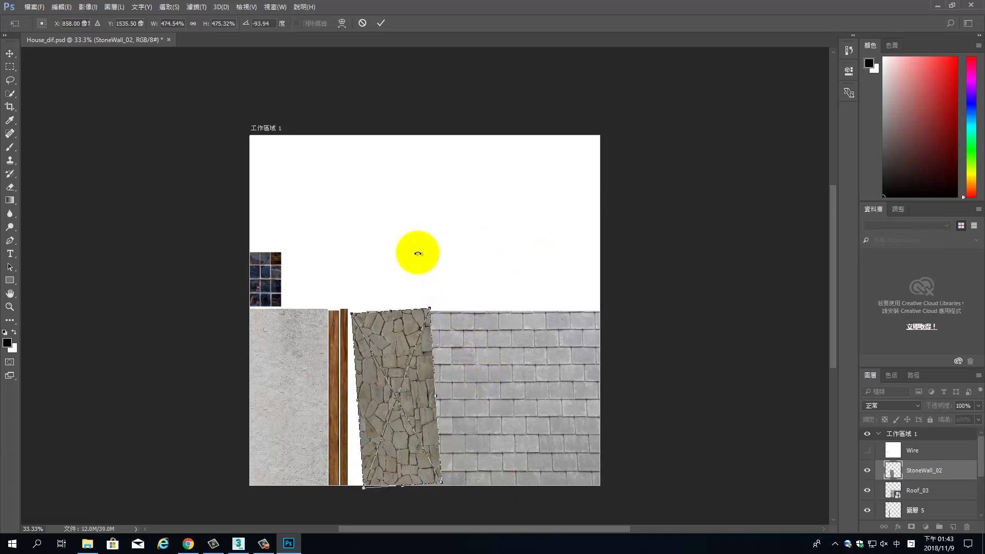
{"action": "left_click", "coordinate": [849, 51]}
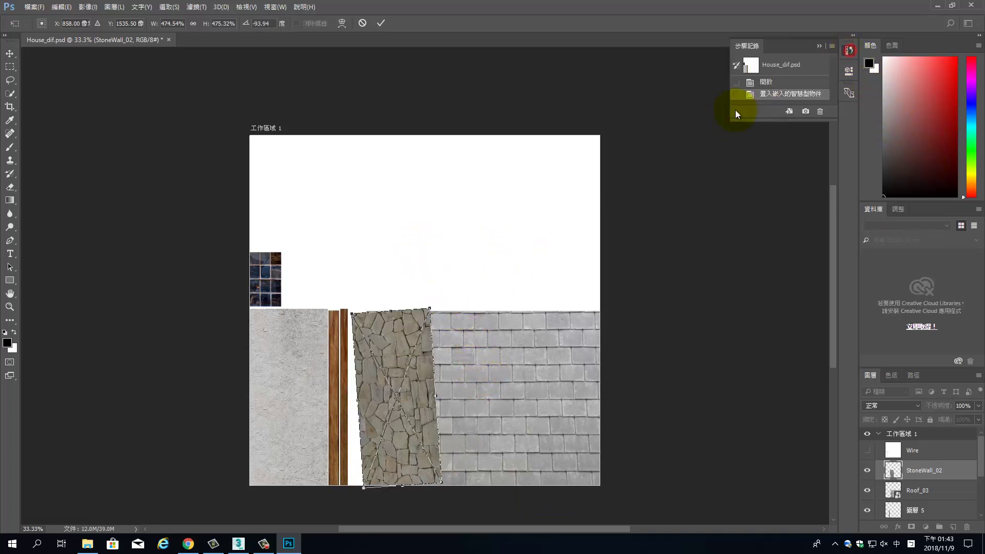
{"action": "left_click", "coordinate": [816, 44]}
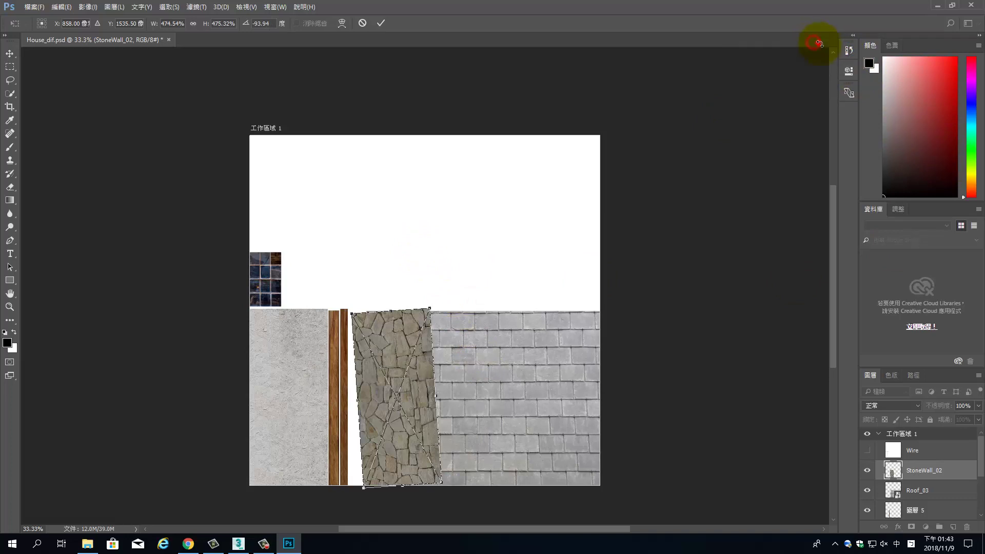
{"action": "left_click", "coordinate": [848, 71]}
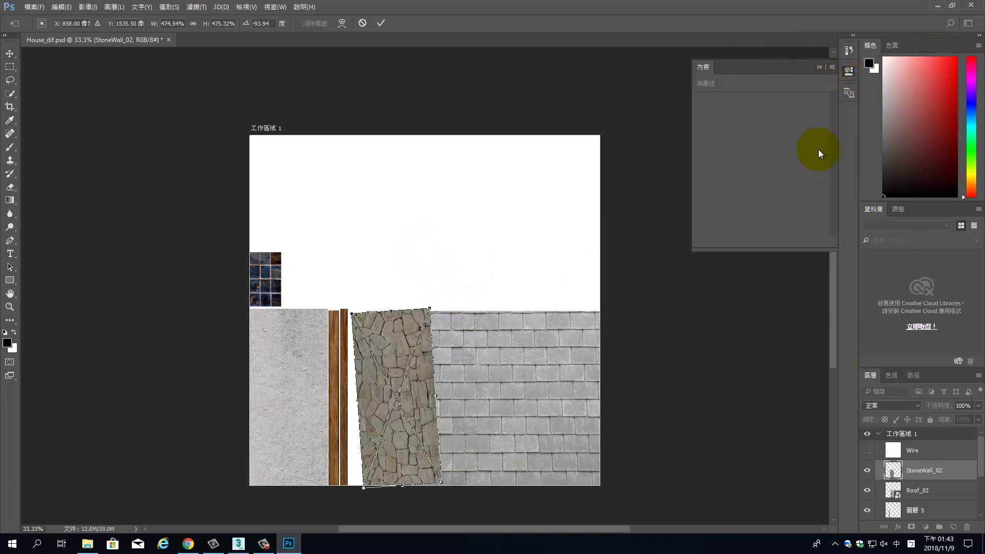
Show the document's step history (步驟記錄) with a taller list, and cancel the StoneWall_02 placement.
{"action": "left_click", "coordinate": [243, 7]}
{"action": "left_click", "coordinate": [275, 7]}
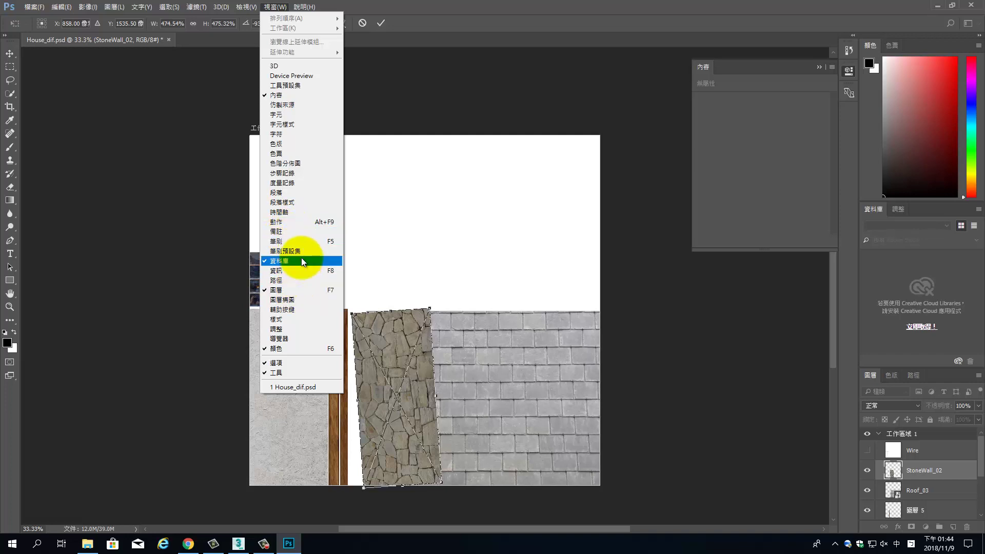
{"action": "left_click", "coordinate": [300, 173]}
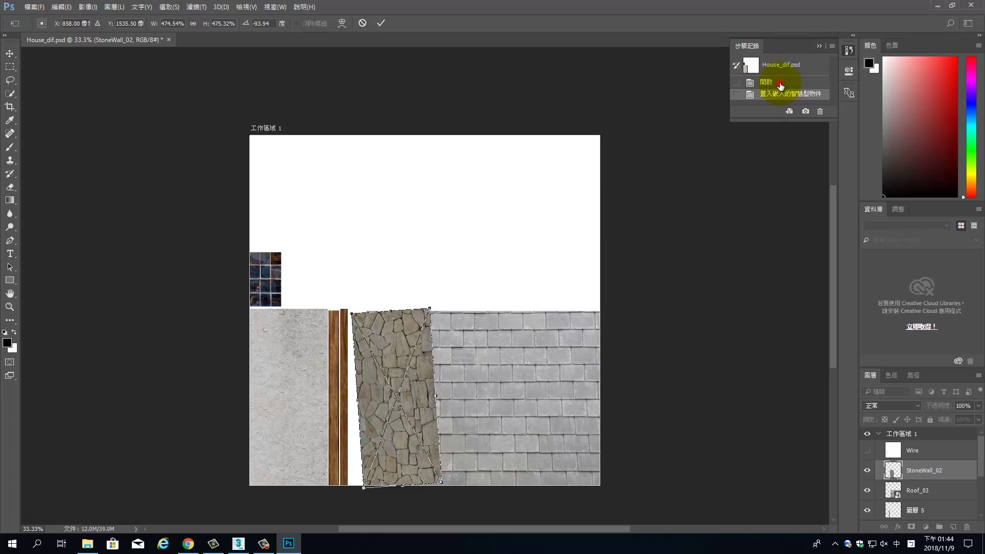
{"action": "left_click_drag", "start_coordinate": [779, 119], "coordinate": [778, 176]}
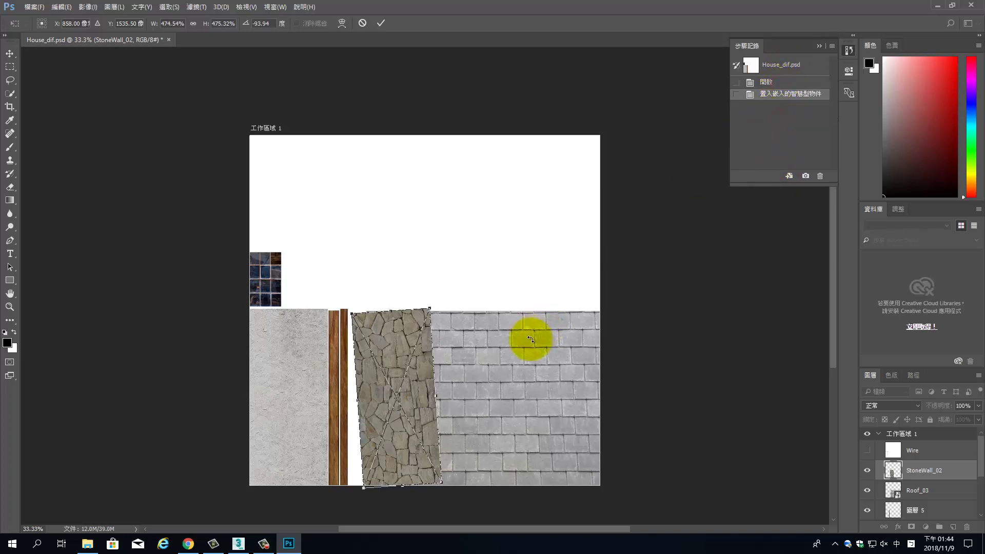
{"action": "key", "text": "Escape"}
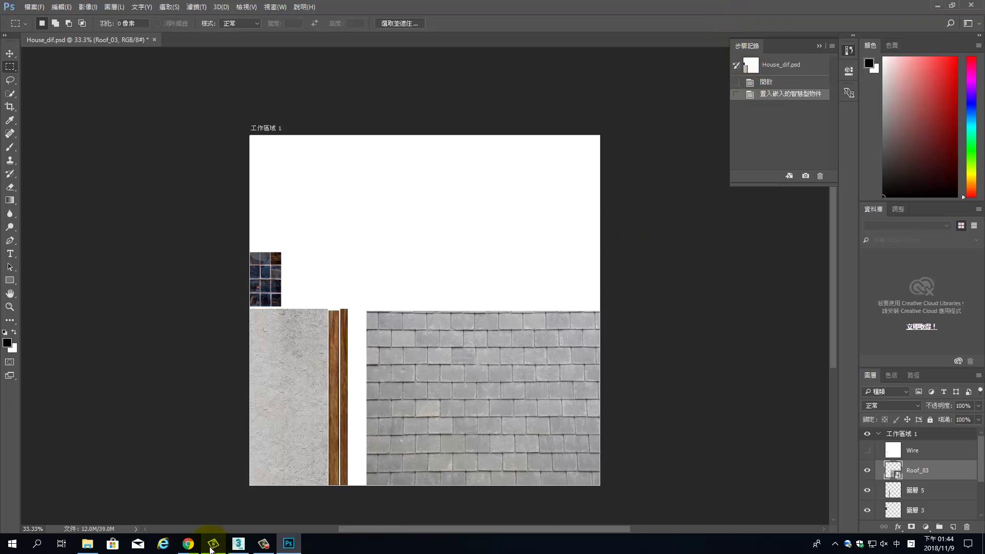
Place StoneWall_02 from the GS竹A folder into the texture again, rotated 90° at about 479% beside the timber strips.
{"action": "mouse_move", "coordinate": [247, 551]}
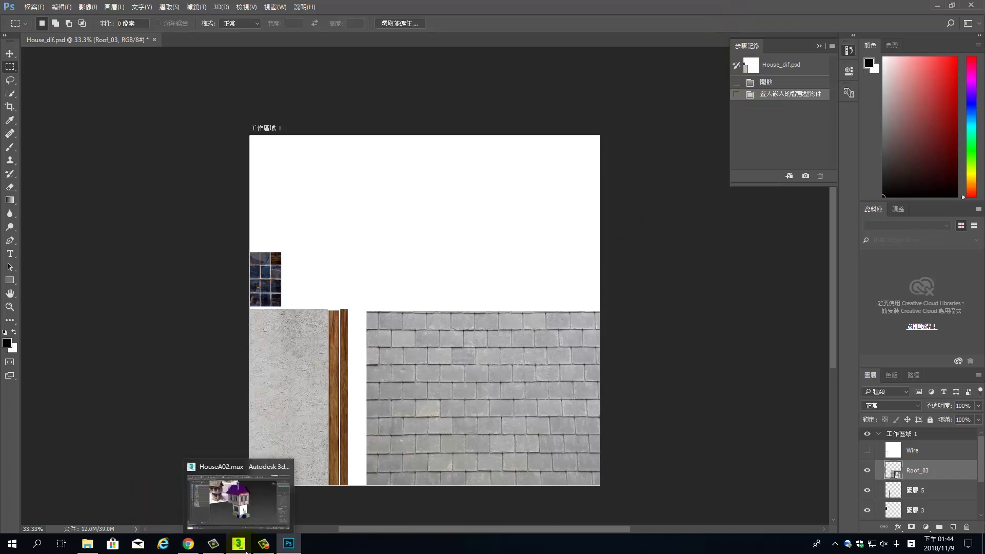
{"action": "left_click", "coordinate": [93, 543]}
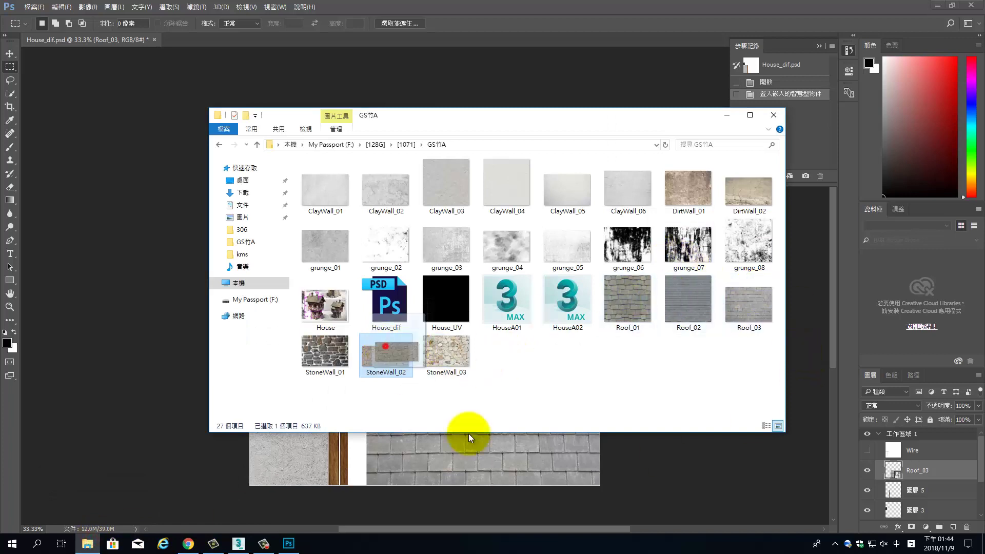
{"action": "left_click_drag", "start_coordinate": [469, 433], "coordinate": [594, 226]}
{"action": "left_click_drag", "start_coordinate": [485, 209], "coordinate": [417, 377]}
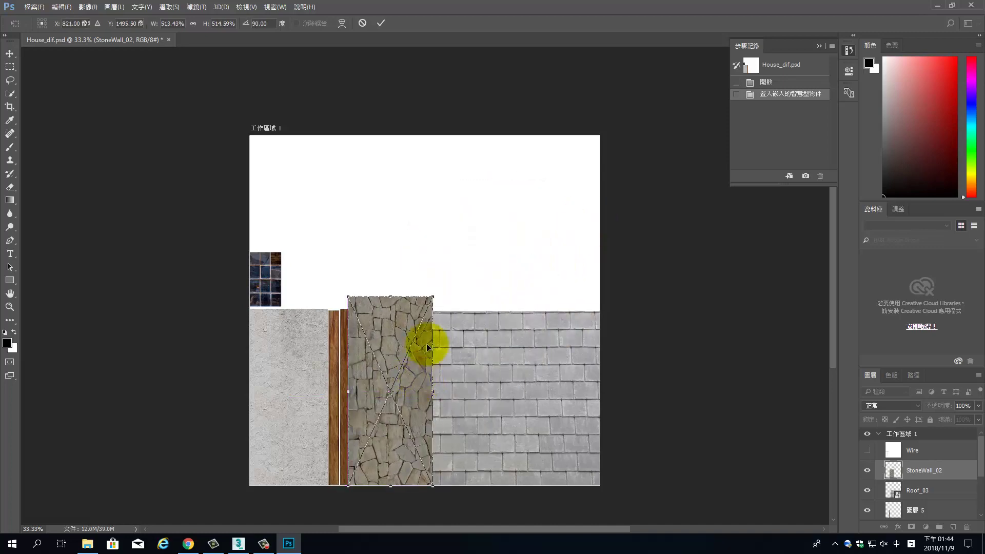
{"action": "left_click_drag", "start_coordinate": [433, 297], "coordinate": [426, 309]}
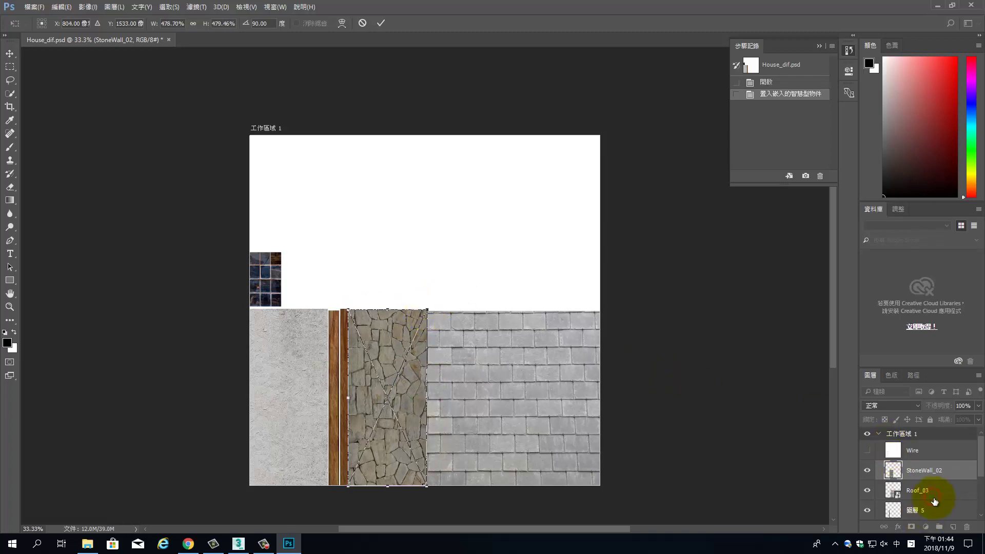
{"action": "key", "text": "Return"}
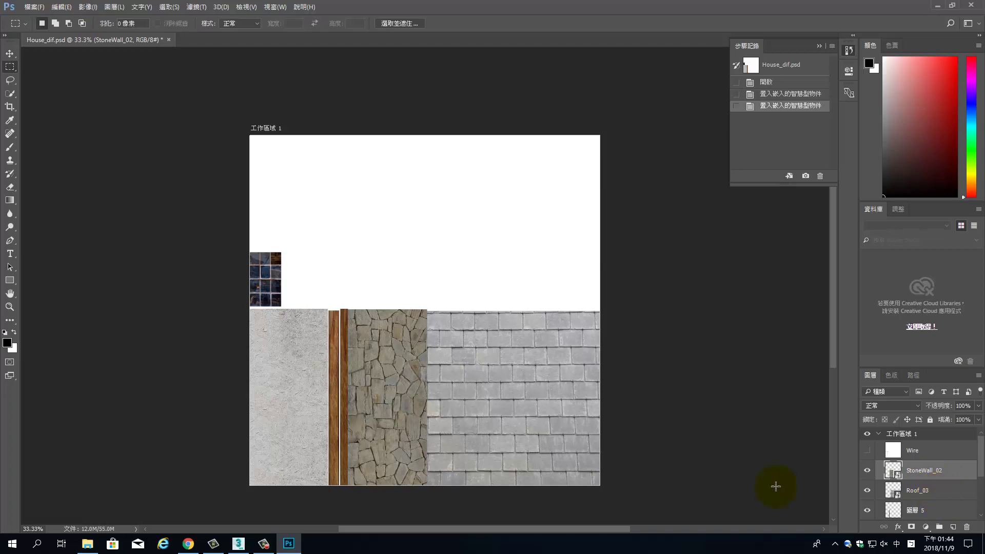
Nudge the stone wall image slightly right and up to leave a thin gap beside the timber strips.
{"action": "left_click", "coordinate": [396, 370]}
{"action": "left_click", "coordinate": [922, 475]}
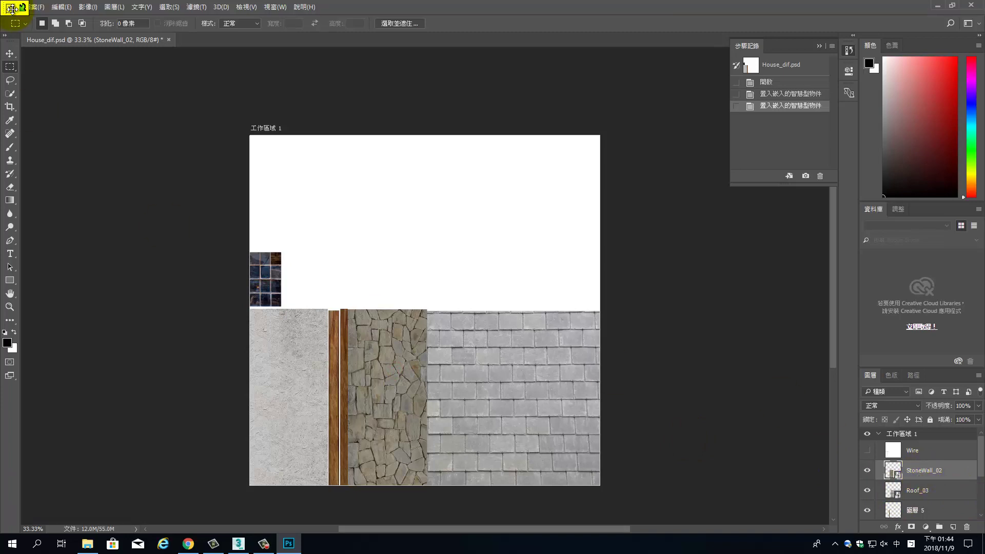
{"action": "key", "text": "v"}
{"action": "key", "text": "shift+Right"}
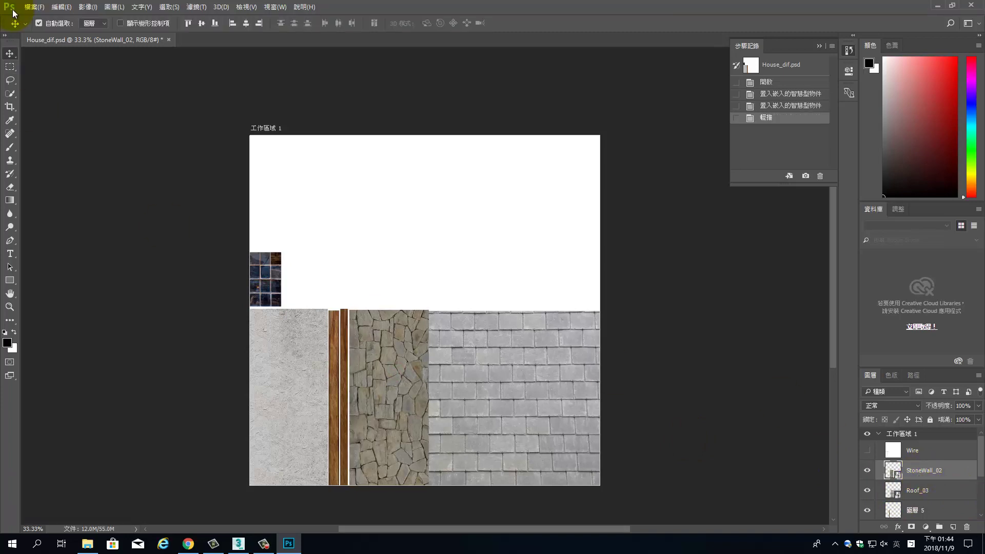
{"action": "key", "text": "shift+Up"}
{"action": "key", "text": "Up"}
{"action": "key", "text": "Up"}
{"action": "key", "text": "Up"}
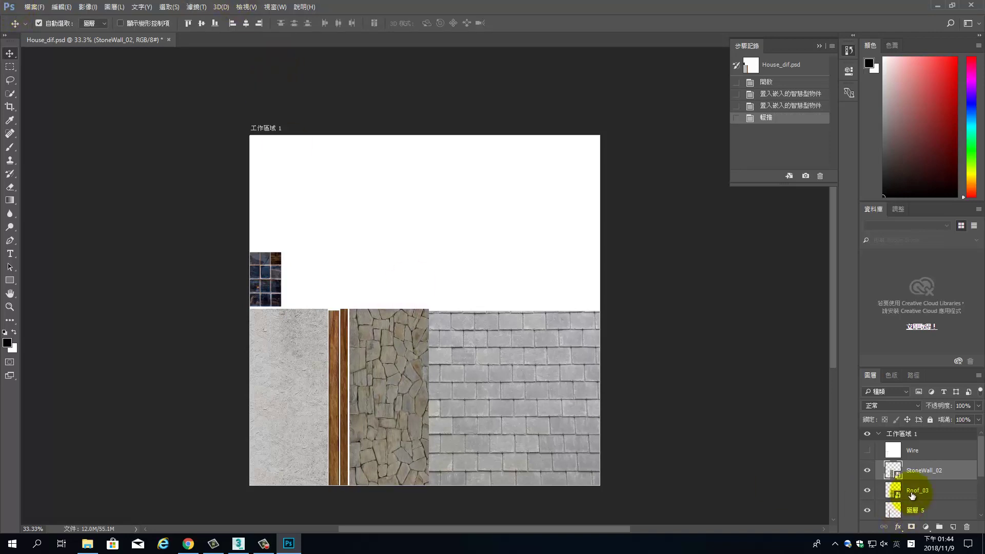
Move the Roof_03 image to the artboard's upper right corner and shrink it to about 347%.
{"action": "left_click", "coordinate": [920, 489]}
{"action": "left_click_drag", "start_coordinate": [527, 374], "coordinate": [528, 199]}
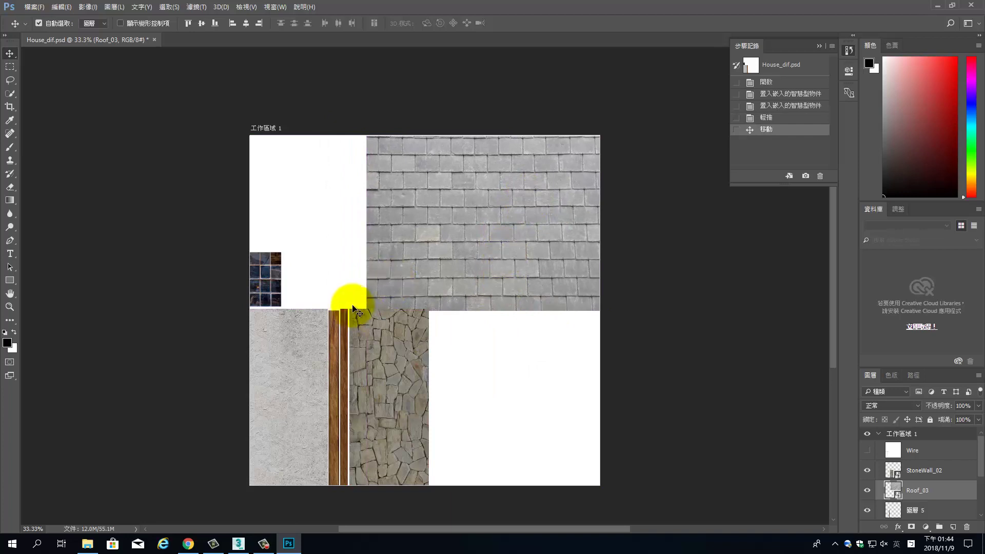
{"action": "left_click", "coordinate": [379, 299]}
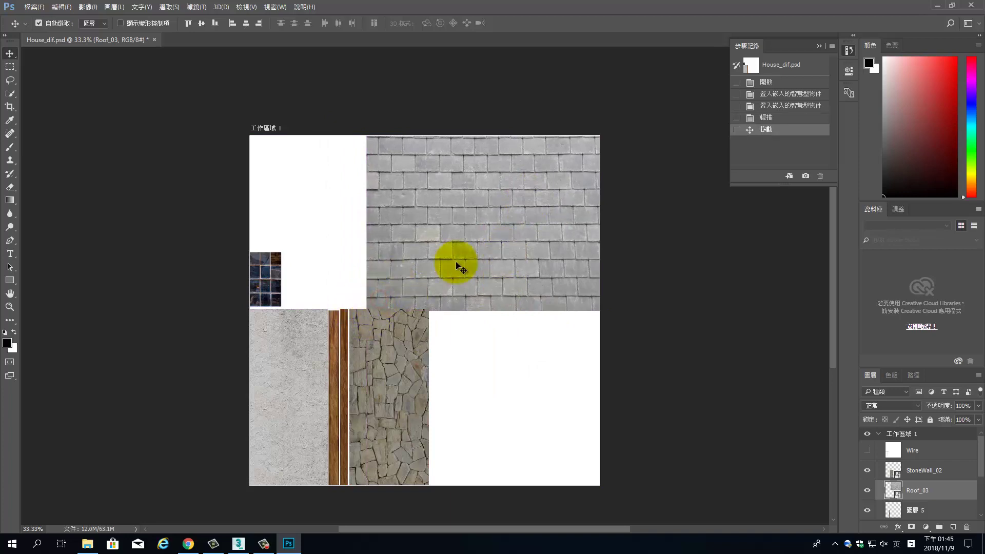
{"action": "key", "text": "ctrl"}
{"action": "key", "text": "ctrl+t"}
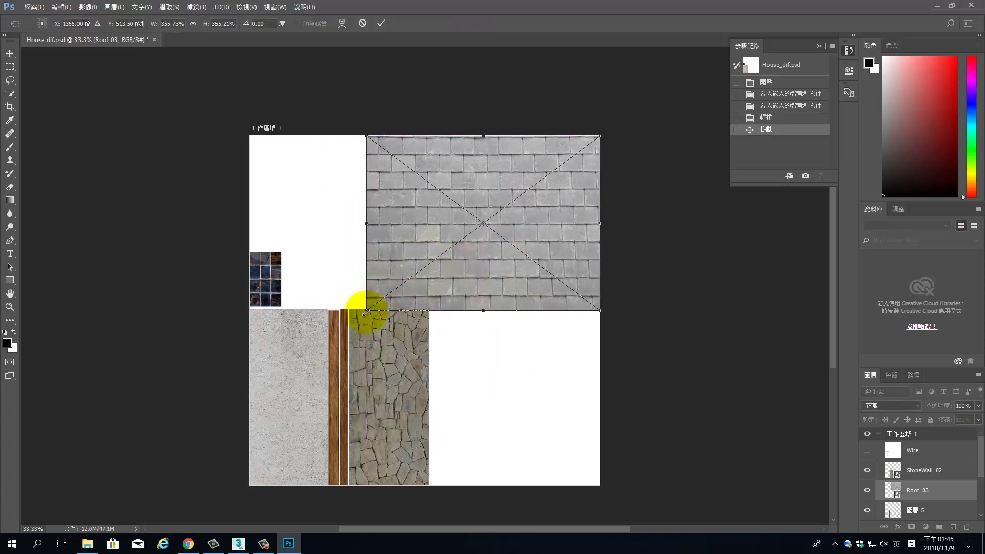
{"action": "left_click_drag", "start_coordinate": [366, 311], "coordinate": [372, 306]}
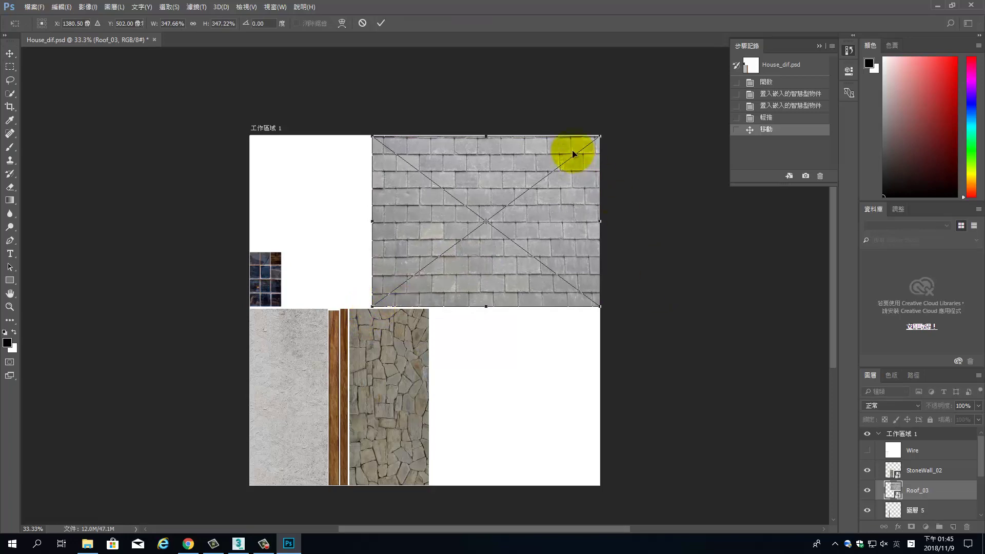
Rotate the roof tile image 90° and fit it into the lower right corner beside the stone wall at about 344%.
{"action": "left_click_drag", "start_coordinate": [533, 110], "coordinate": [632, 238]}
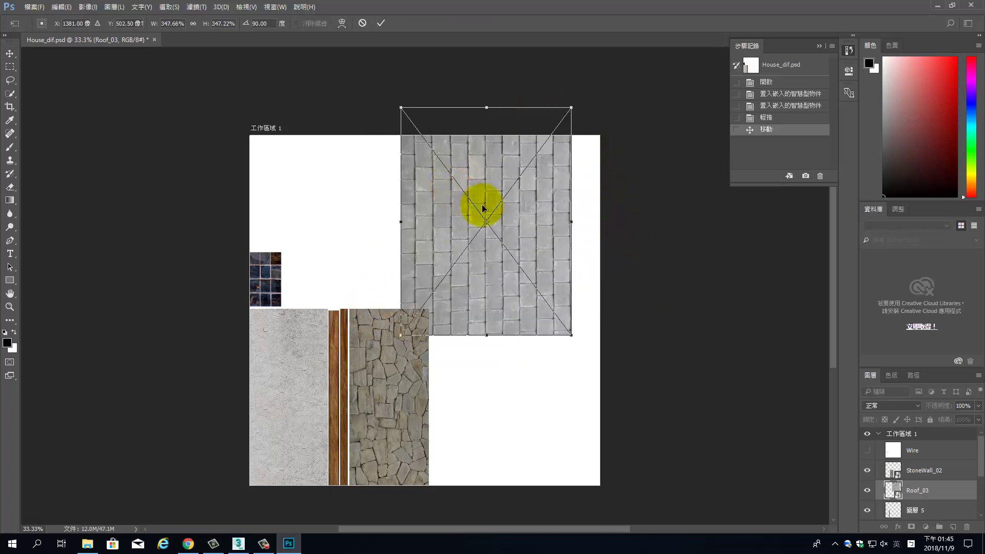
{"action": "left_click_drag", "start_coordinate": [479, 205], "coordinate": [521, 363]}
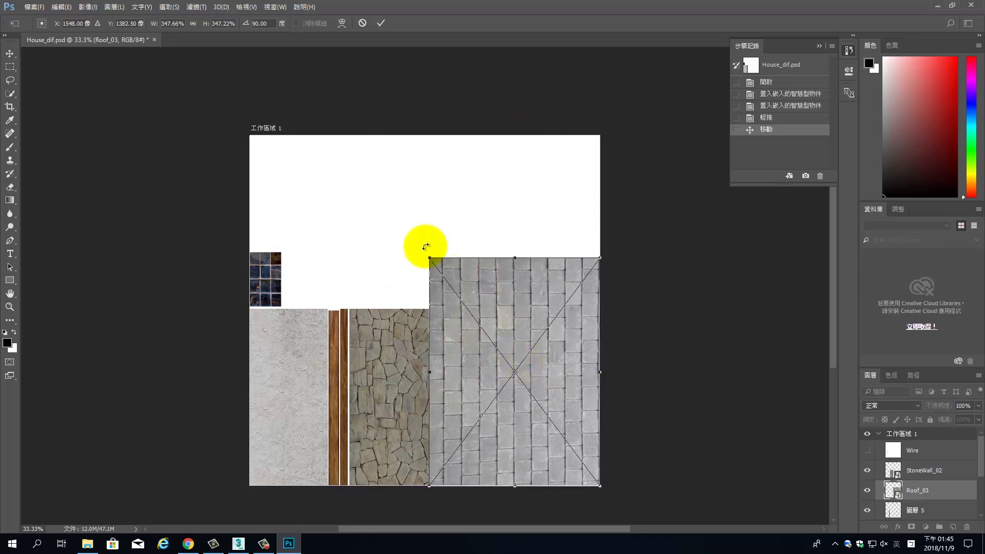
{"action": "left_click_drag", "start_coordinate": [433, 261], "coordinate": [435, 262]}
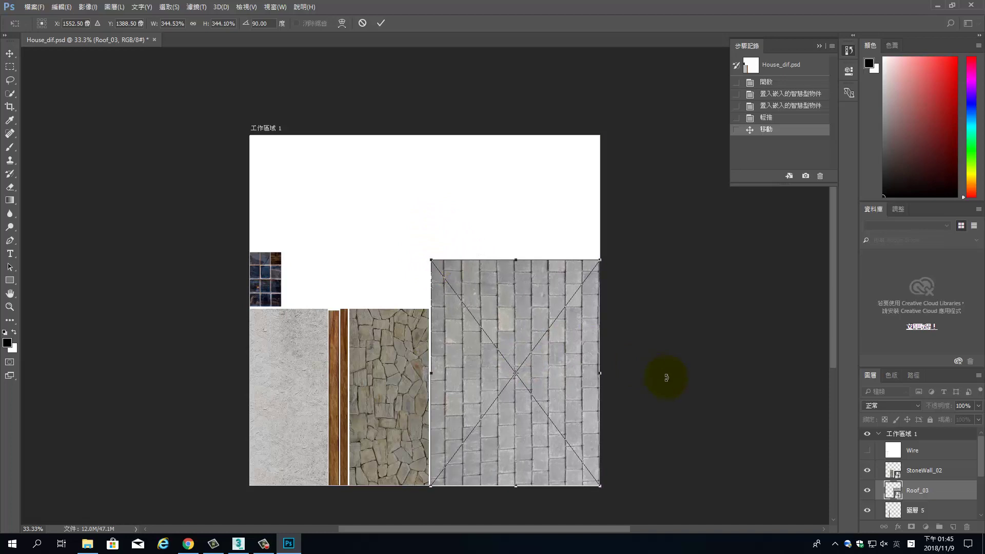
{"action": "left_click", "coordinate": [599, 283]}
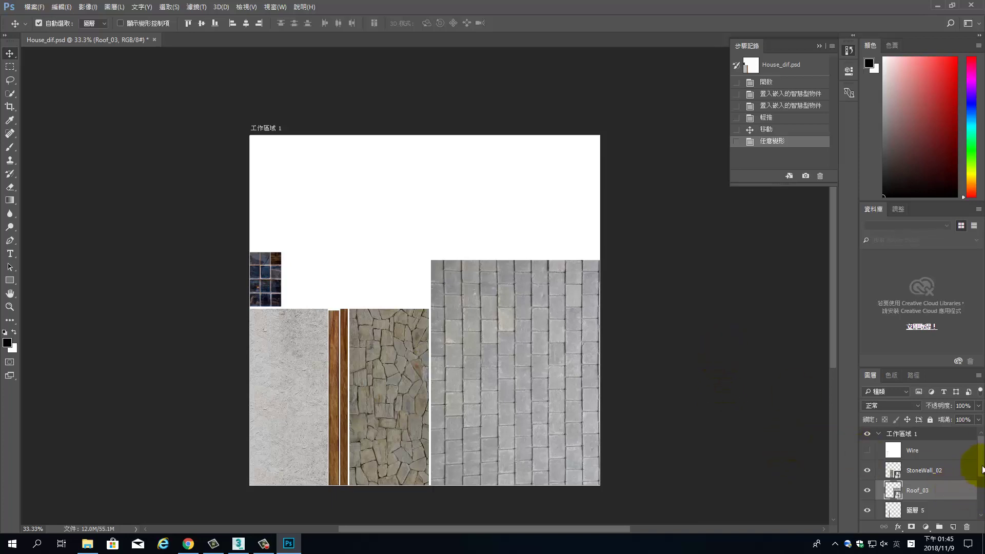
Create a layer group named Roof and put the Roof_03 layer inside it.
{"action": "left_click", "coordinate": [939, 527]}
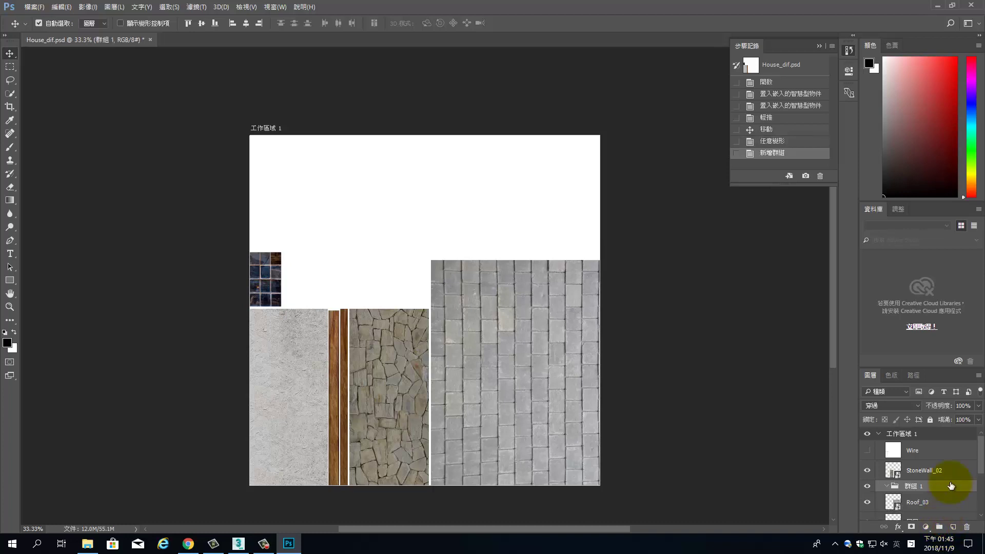
{"action": "key", "text": "o"}
{"action": "key", "text": "f"}
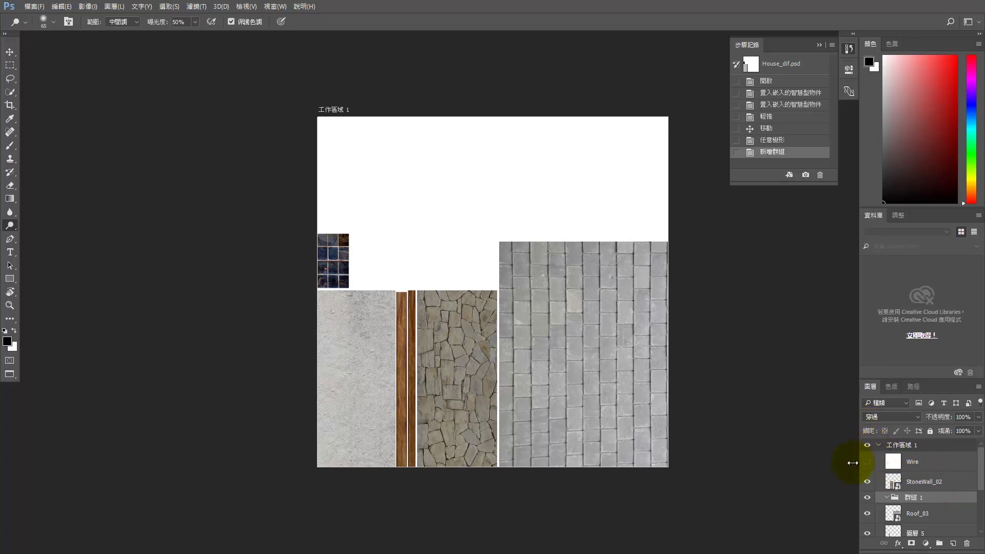
{"action": "left_click", "coordinate": [804, 334]}
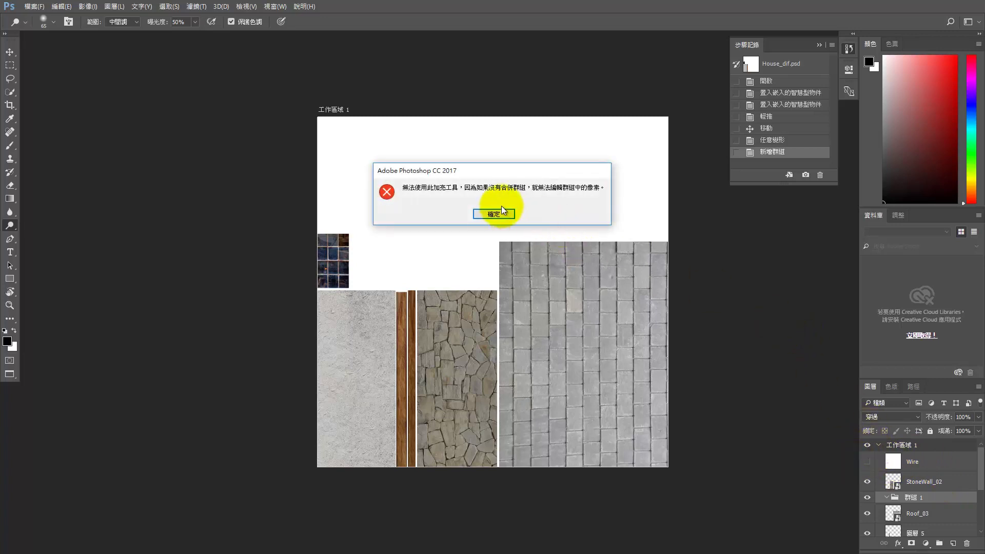
{"action": "left_click", "coordinate": [494, 214]}
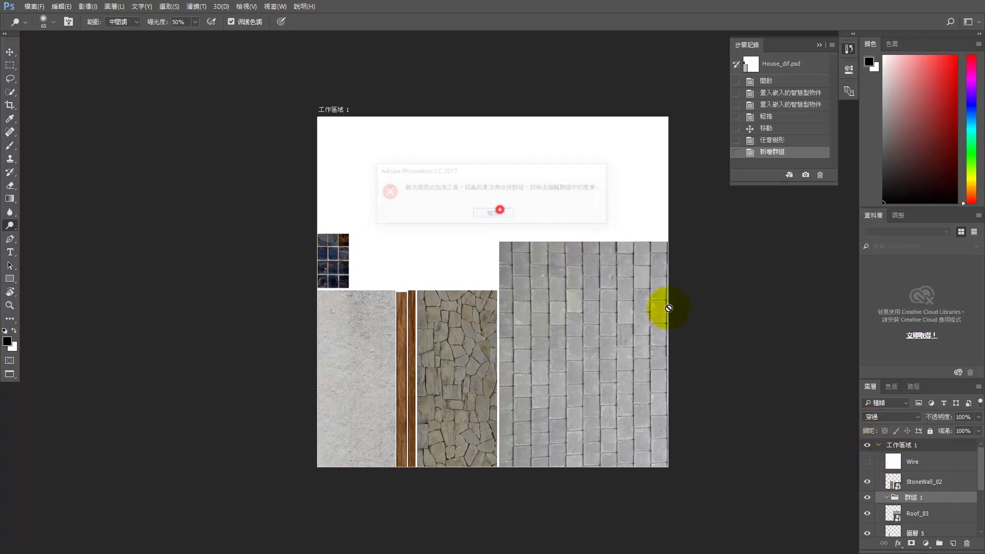
{"action": "double_click", "coordinate": [925, 497]}
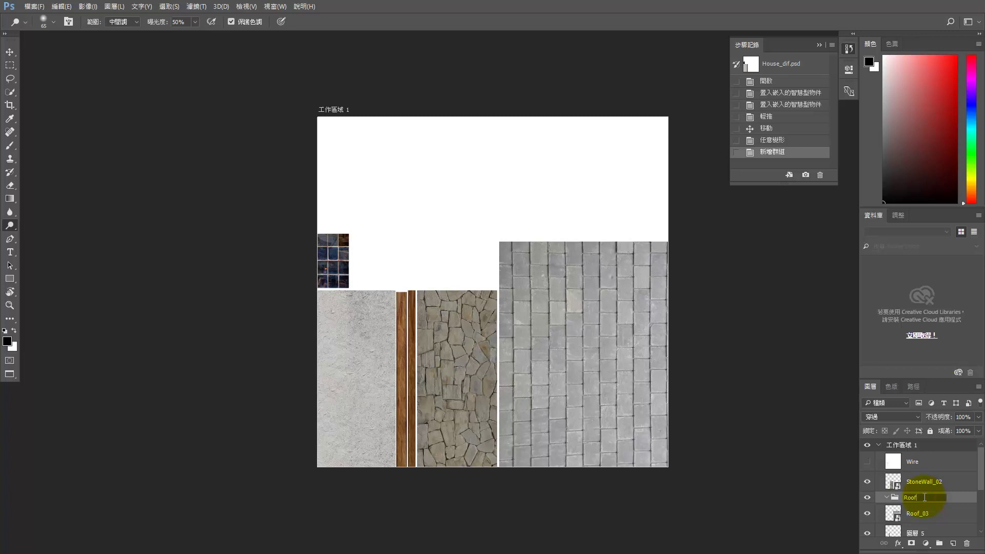
{"action": "key", "text": "Return"}
{"action": "left_click_drag", "start_coordinate": [921, 515], "coordinate": [921, 508]}
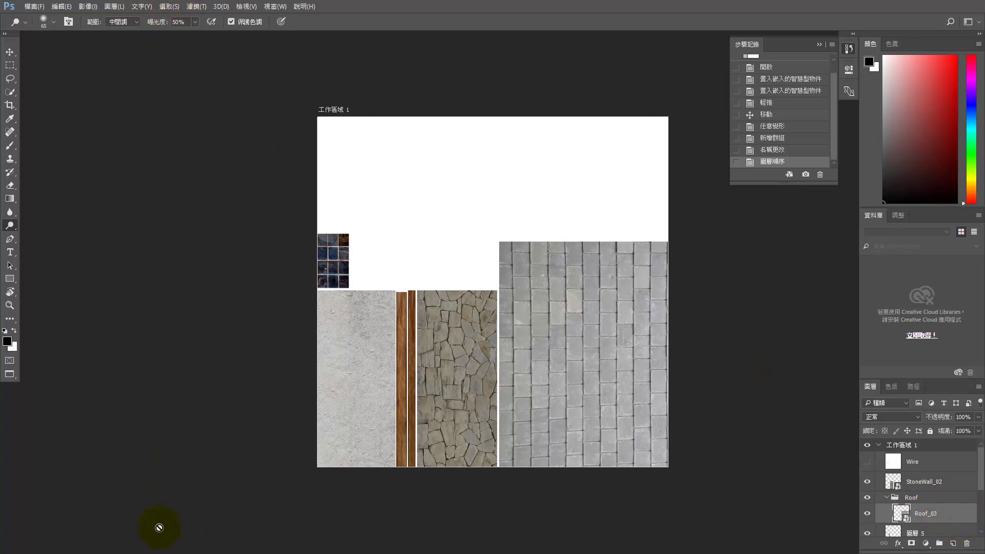
Switch to the GS竹A folder and place the grunge_04 image above Roof_03 in the Roof group.
{"action": "key", "text": "alt+Tab"}
{"action": "key", "text": "Tab"}
{"action": "key", "text": "Tab"}
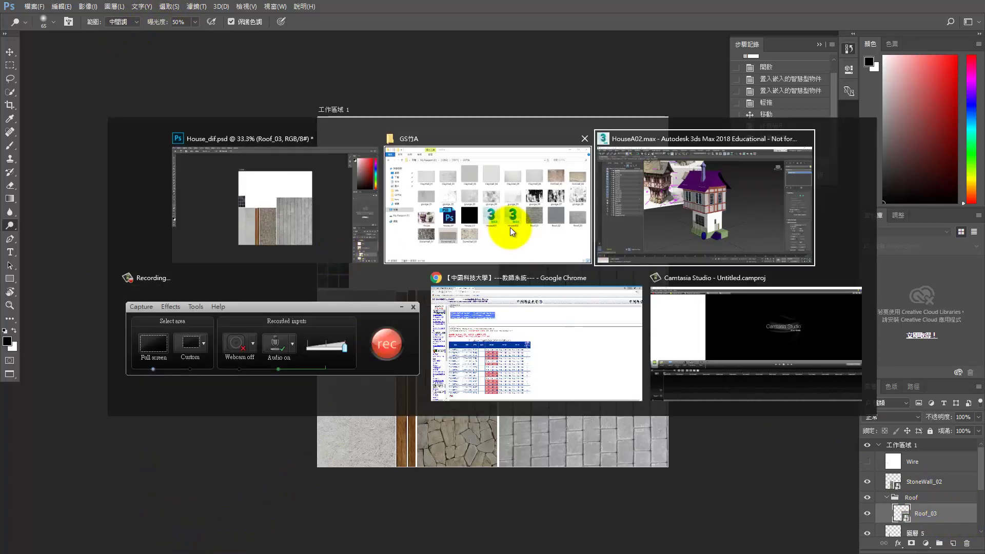
{"action": "key", "text": "Tab"}
{"action": "key", "text": "Tab"}
{"action": "key", "text": "Tab"}
{"action": "key", "text": "Tab"}
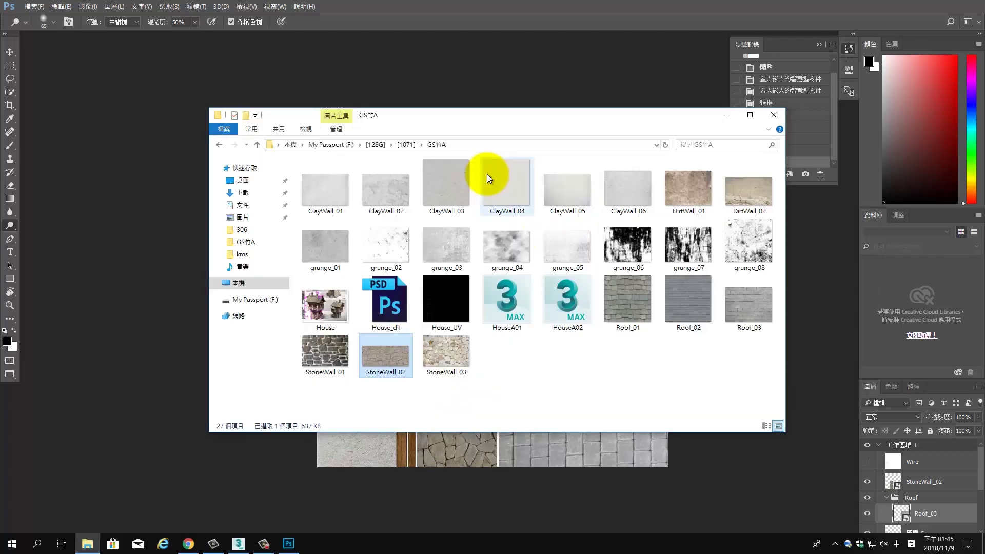
{"action": "left_click", "coordinate": [514, 247]}
{"action": "left_click_drag", "start_coordinate": [512, 254], "coordinate": [530, 461]}
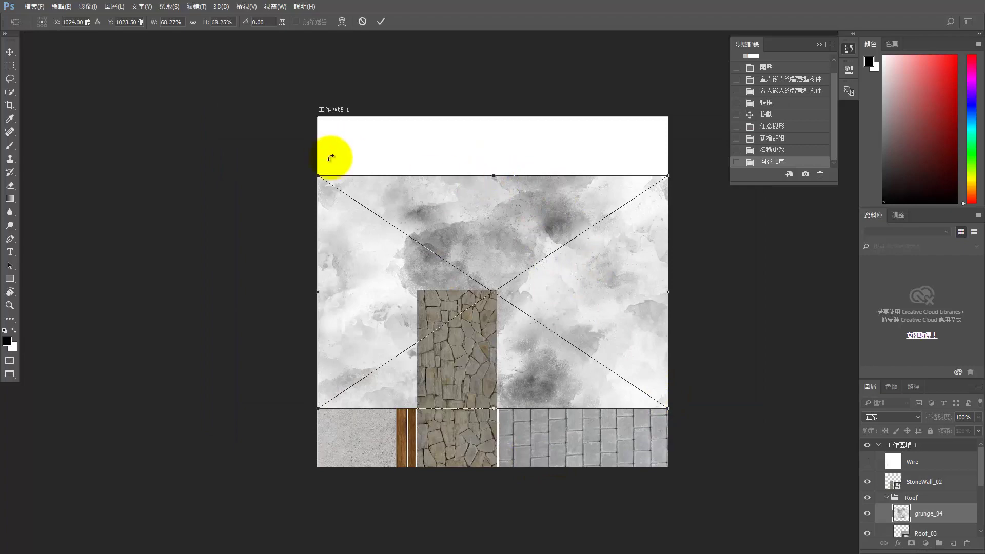
Rotate the grunge_04 image about 90° and move it over the roof tile area.
{"action": "left_click_drag", "start_coordinate": [332, 156], "coordinate": [569, 211]}
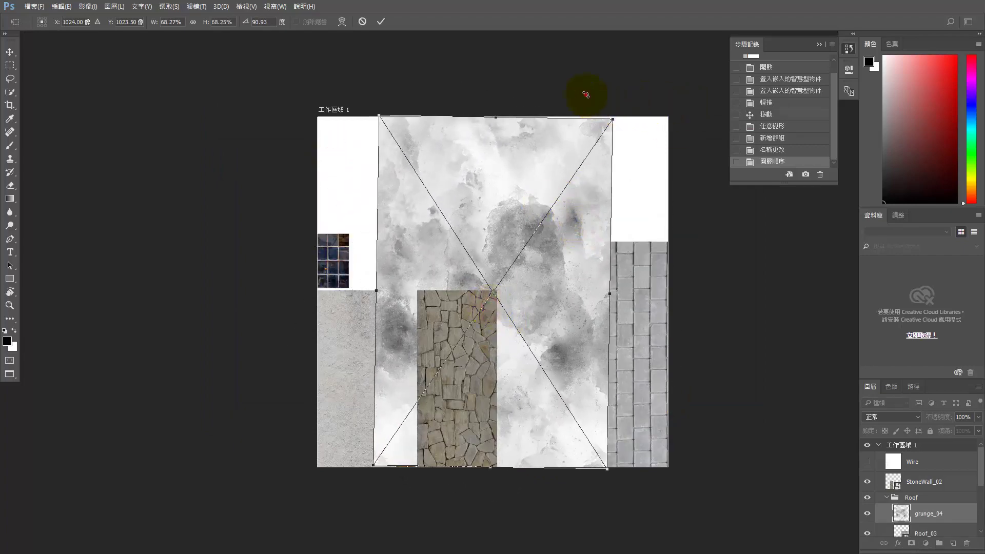
{"action": "mouse_move", "coordinate": [585, 95]}
{"action": "left_mouse_down"}
{"action": "mouse_move", "coordinate": [567, 96]}
{"action": "mouse_move", "coordinate": [575, 100]}
{"action": "left_mouse_up"}
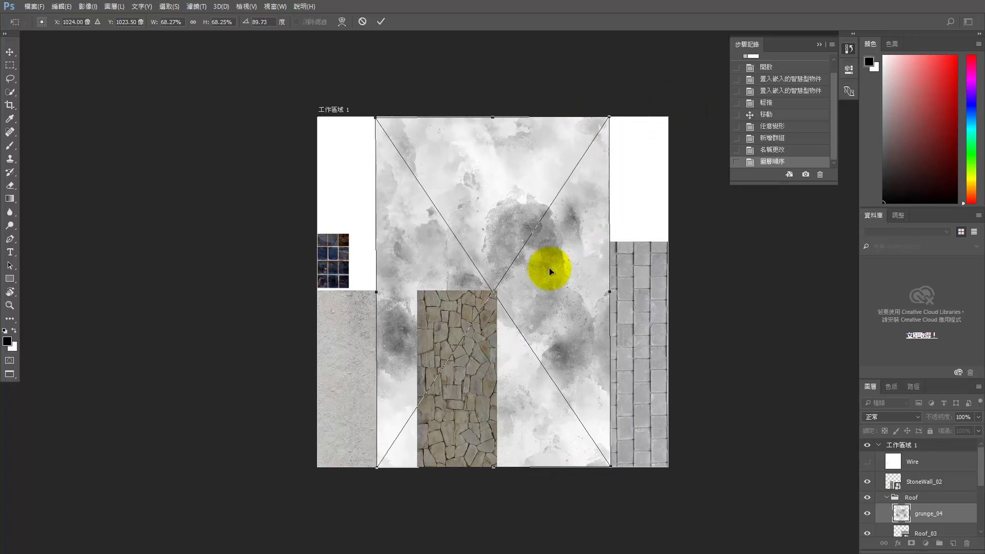
{"action": "left_click_drag", "start_coordinate": [548, 267], "coordinate": [626, 297]}
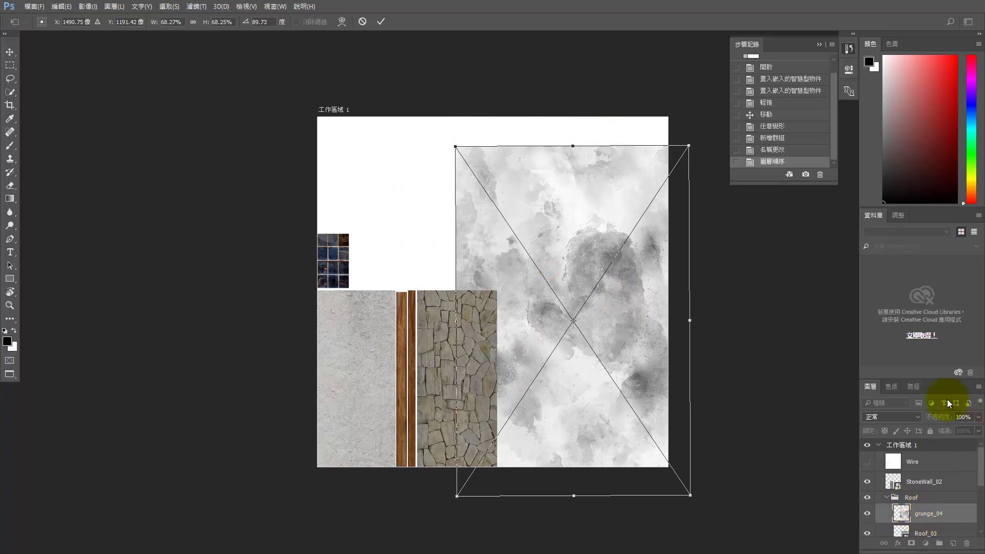
Try the 覆蓋 (Overlay) blend mode on grunge_04, and set it to 變暗 (Darken).
{"action": "left_click", "coordinate": [920, 421]}
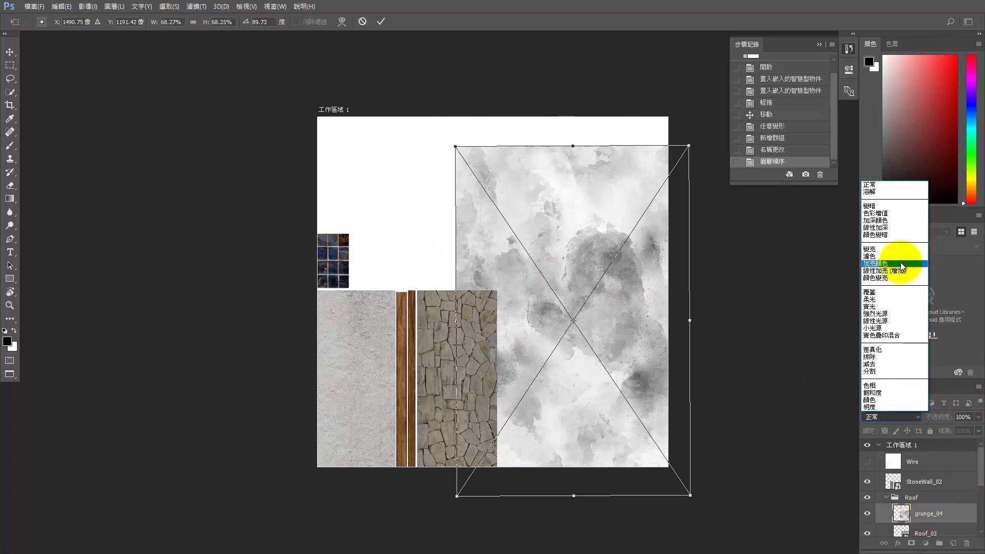
{"action": "left_click", "coordinate": [891, 292]}
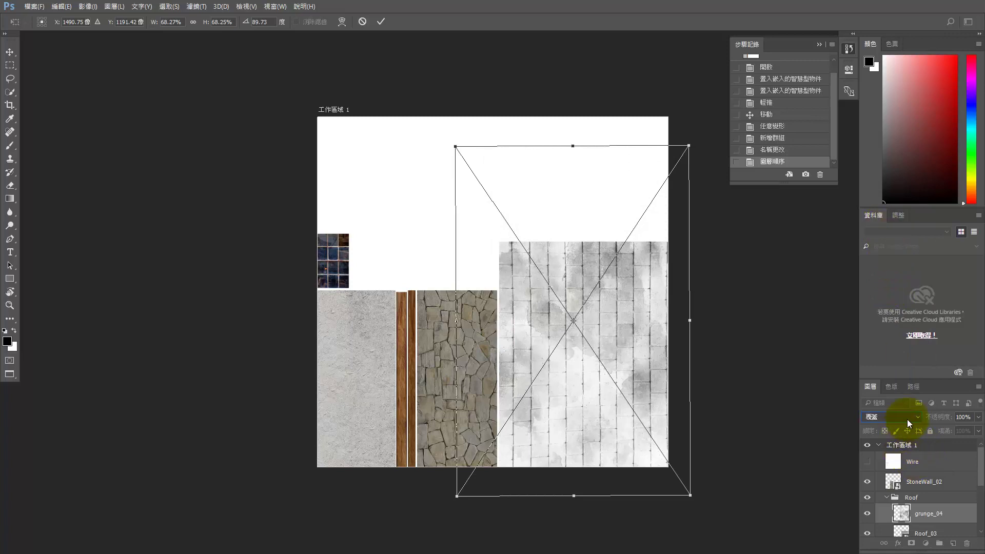
{"action": "left_click", "coordinate": [890, 417]}
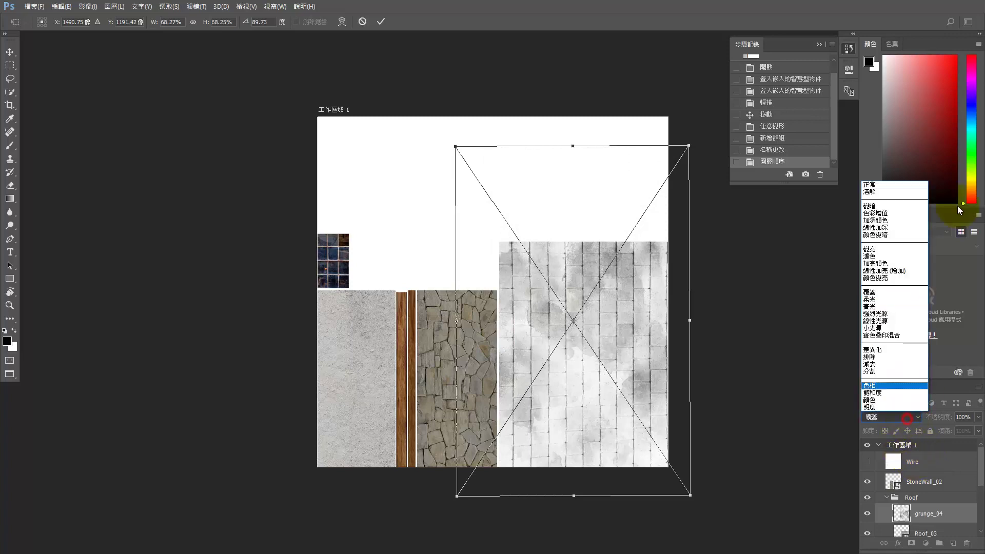
{"action": "left_click", "coordinate": [891, 204]}
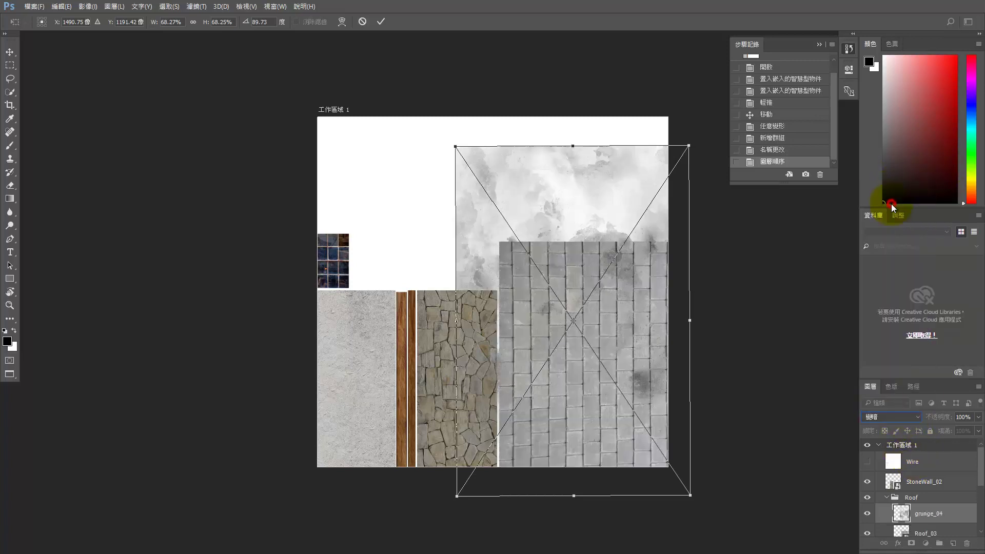
Scale grunge_04 down to about 47% over the roof tiles and set its blend mode to 加深顏色 (Color Burn).
{"action": "left_click", "coordinate": [900, 416]}
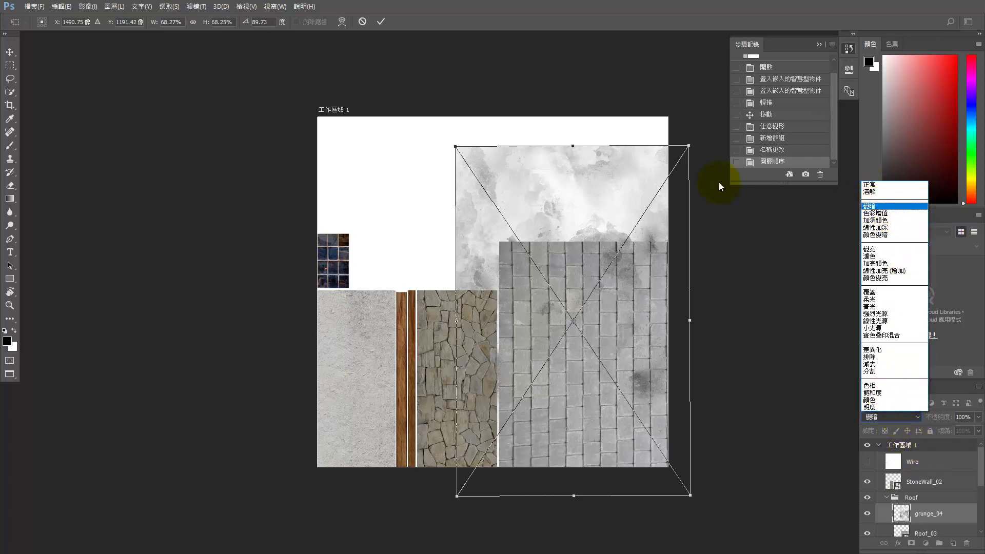
{"action": "left_click", "coordinate": [690, 143]}
{"action": "left_click_drag", "start_coordinate": [691, 143], "coordinate": [585, 309]}
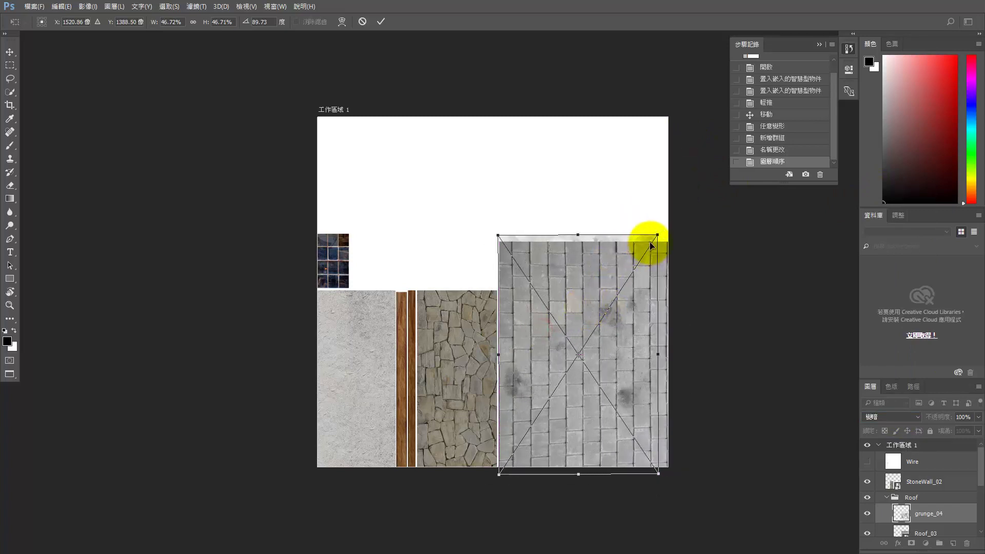
{"action": "left_click", "coordinate": [906, 416]}
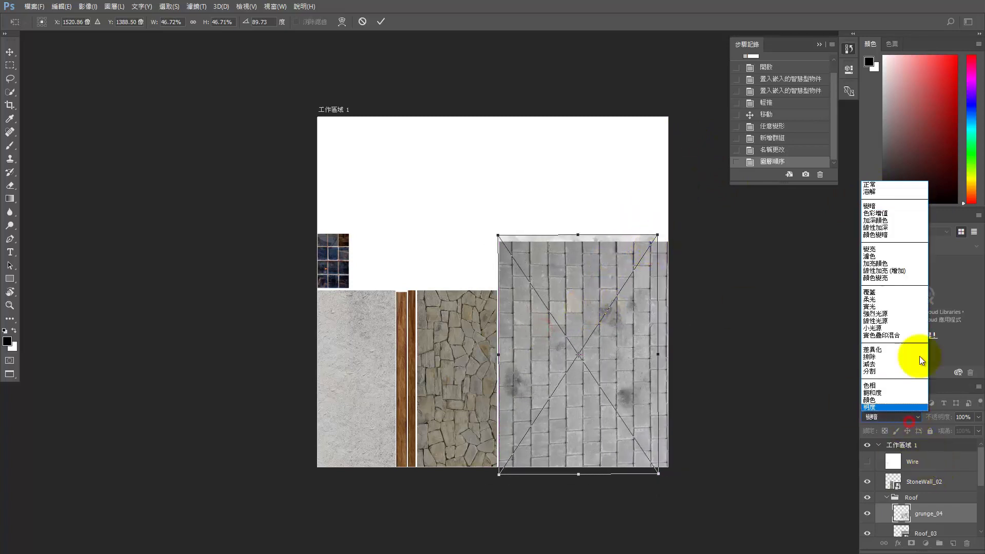
{"action": "left_click", "coordinate": [897, 220]}
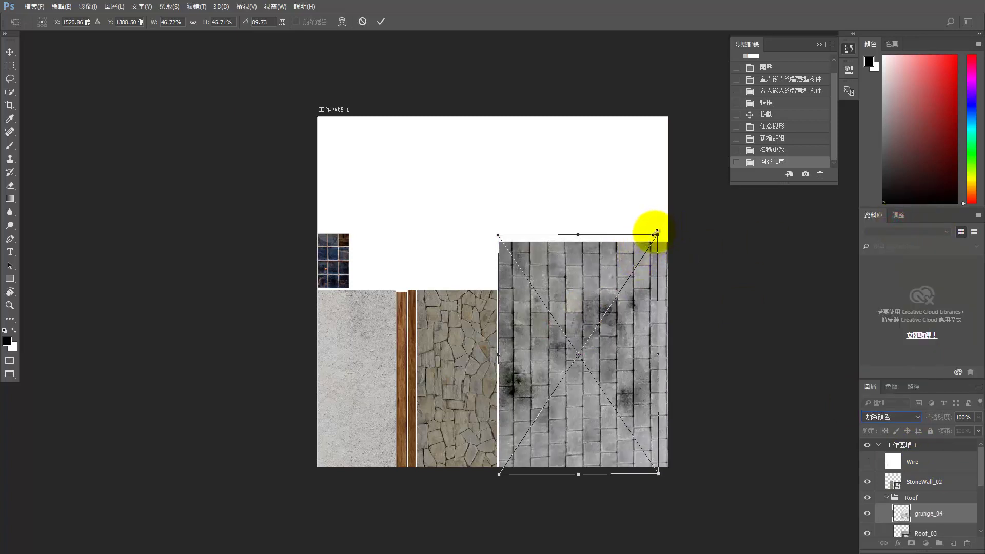
Enlarge grunge_04 to about 52.6% so it covers the whole roof tile area, and set its opacity to 62%.
{"action": "left_click_drag", "start_coordinate": [656, 235], "coordinate": [672, 211]}
{"action": "mouse_move", "coordinate": [609, 334]}
{"action": "left_mouse_down"}
{"action": "mouse_move", "coordinate": [615, 341]}
{"action": "mouse_move", "coordinate": [607, 340]}
{"action": "left_mouse_up"}
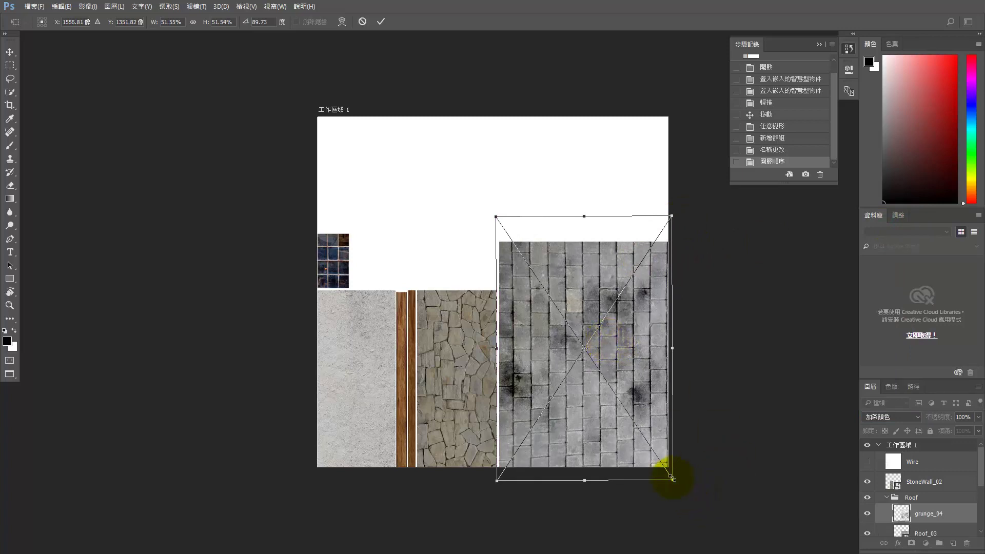
{"action": "left_click_drag", "start_coordinate": [604, 384], "coordinate": [607, 402]}
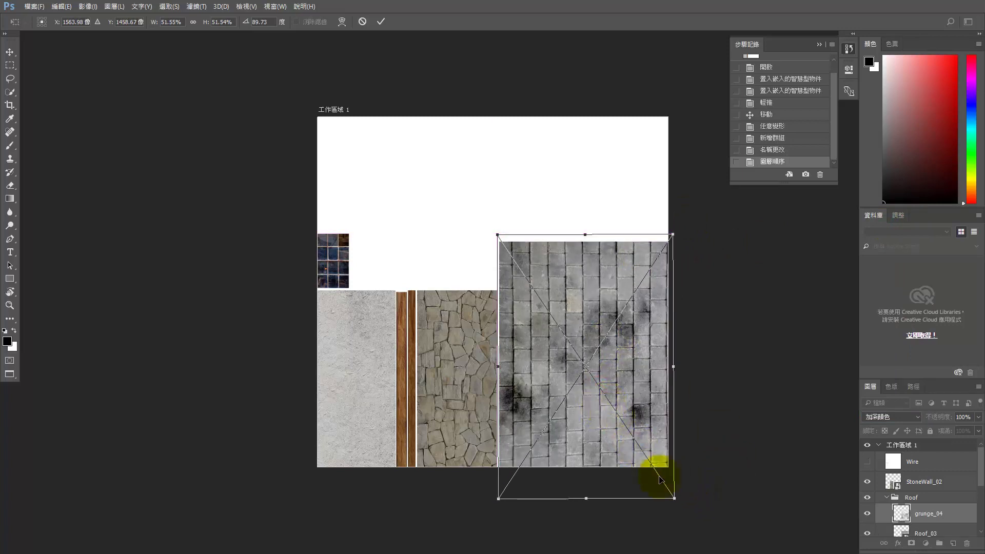
{"action": "left_click_drag", "start_coordinate": [675, 497], "coordinate": [678, 502]}
{"action": "left_click_drag", "start_coordinate": [657, 429], "coordinate": [656, 420]}
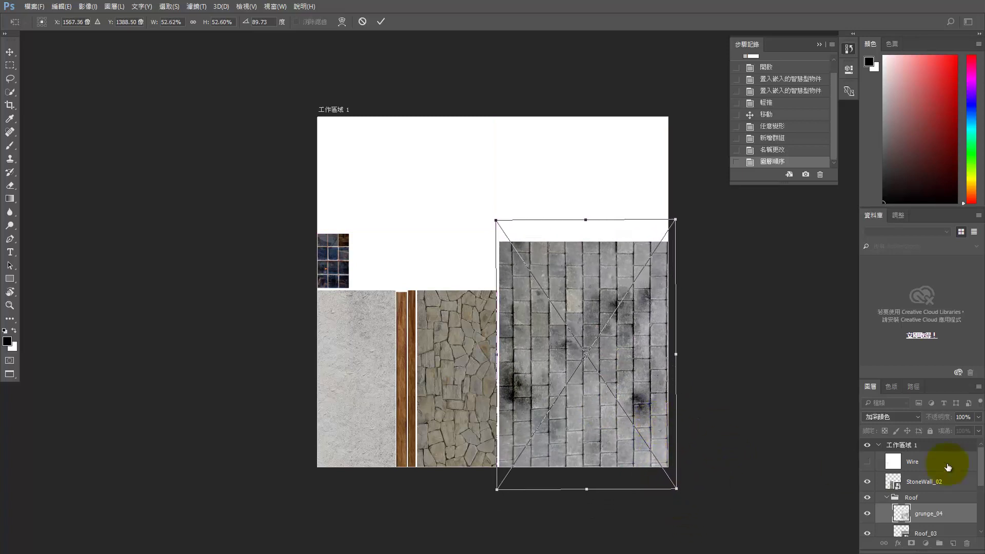
{"action": "left_click", "coordinate": [977, 417]}
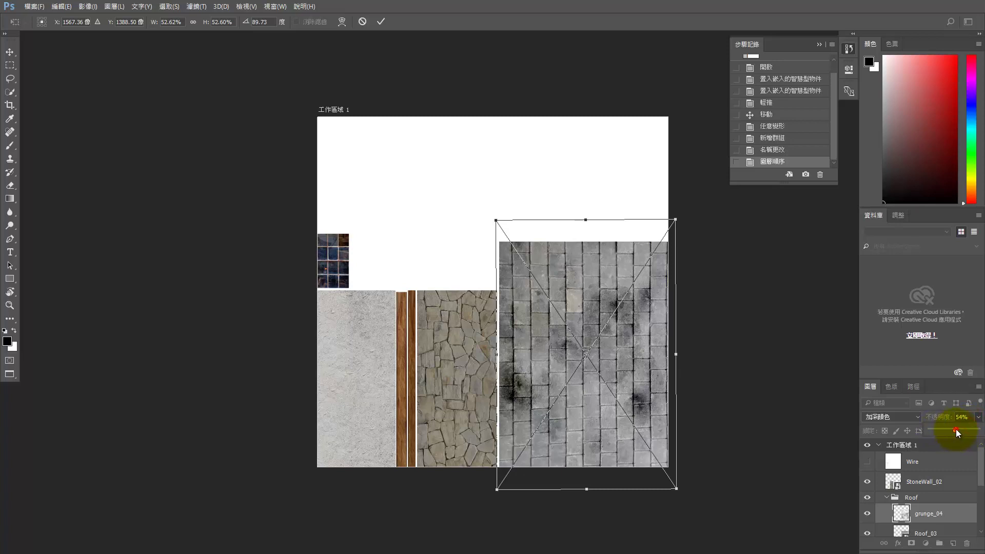
{"action": "left_click_drag", "start_coordinate": [945, 429], "coordinate": [961, 428]}
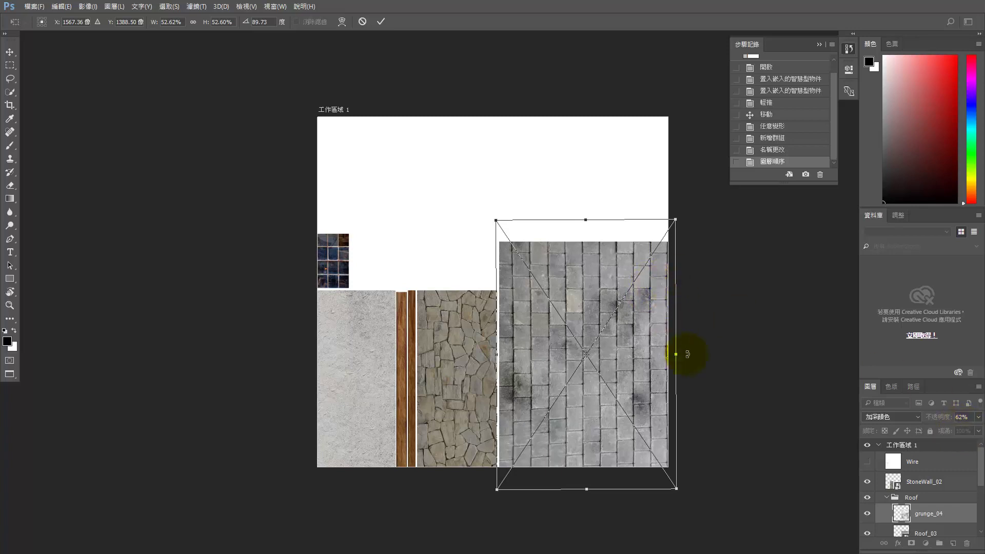
Commit the grunge_04 placement and place the grunge_05 image from the GS竹A folder above it in the Roof group.
{"action": "key", "text": "alt+Tab"}
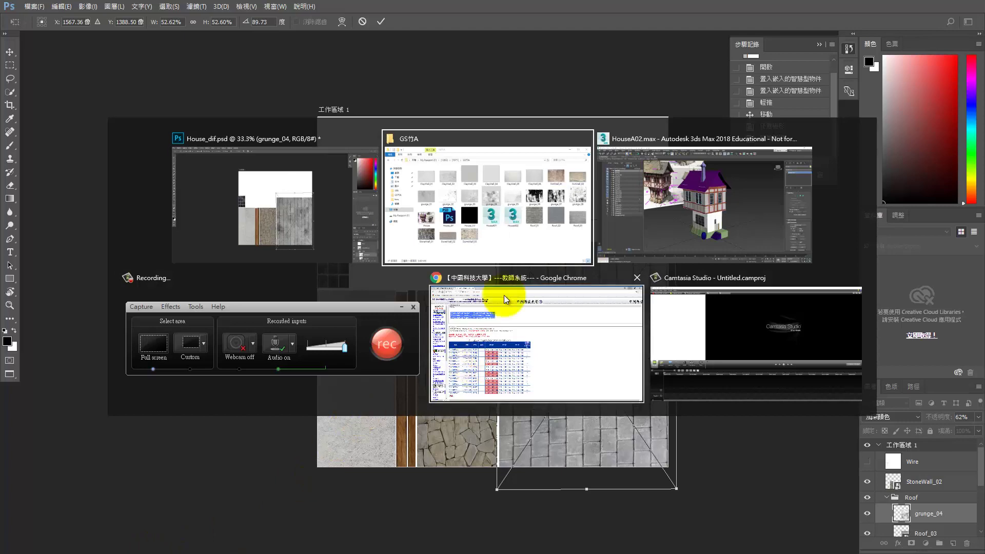
{"action": "left_click", "coordinate": [494, 207]}
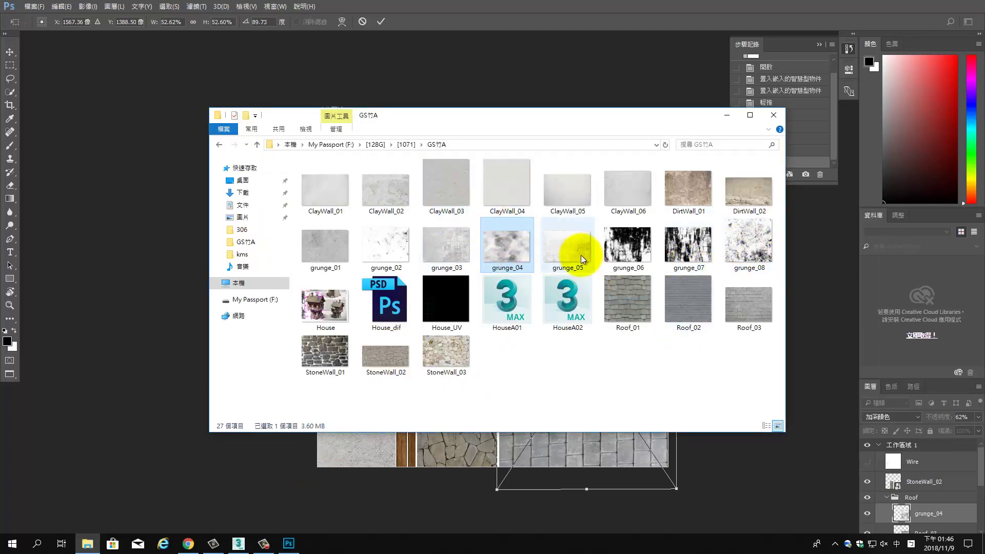
{"action": "mouse_move", "coordinate": [581, 254]}
{"action": "left_mouse_down"}
{"action": "mouse_move", "coordinate": [612, 331]}
{"action": "mouse_move", "coordinate": [532, 344]}
{"action": "mouse_move", "coordinate": [582, 265]}
{"action": "mouse_move", "coordinate": [593, 464]}
{"action": "mouse_move", "coordinate": [420, 494]}
{"action": "mouse_move", "coordinate": [699, 527]}
{"action": "mouse_move", "coordinate": [813, 509]}
{"action": "mouse_move", "coordinate": [384, 422]}
{"action": "mouse_move", "coordinate": [397, 452]}
{"action": "mouse_move", "coordinate": [572, 429]}
{"action": "mouse_move", "coordinate": [589, 479]}
{"action": "left_mouse_up"}
{"action": "key", "text": "Return"}
{"action": "key", "text": "o"}
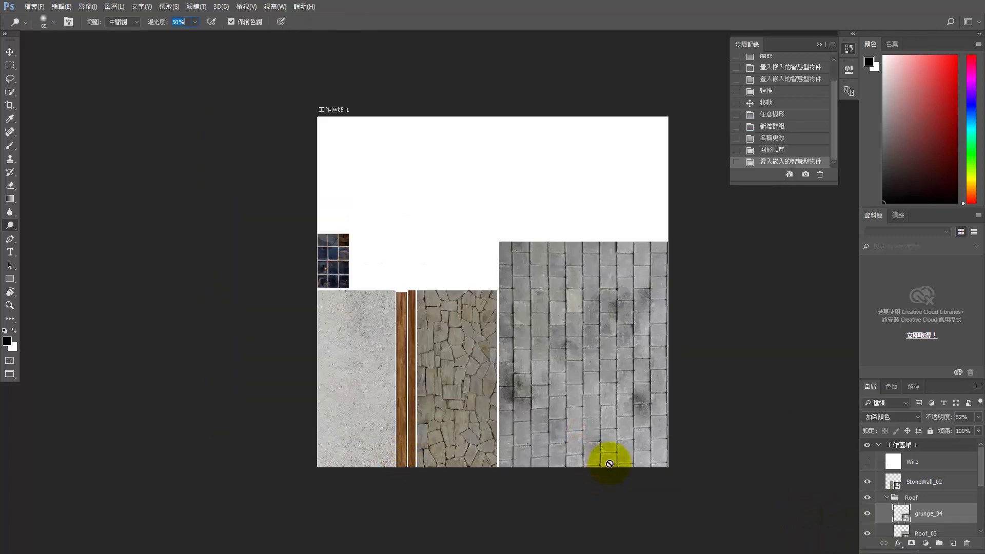
{"action": "key", "text": "alt+Tab"}
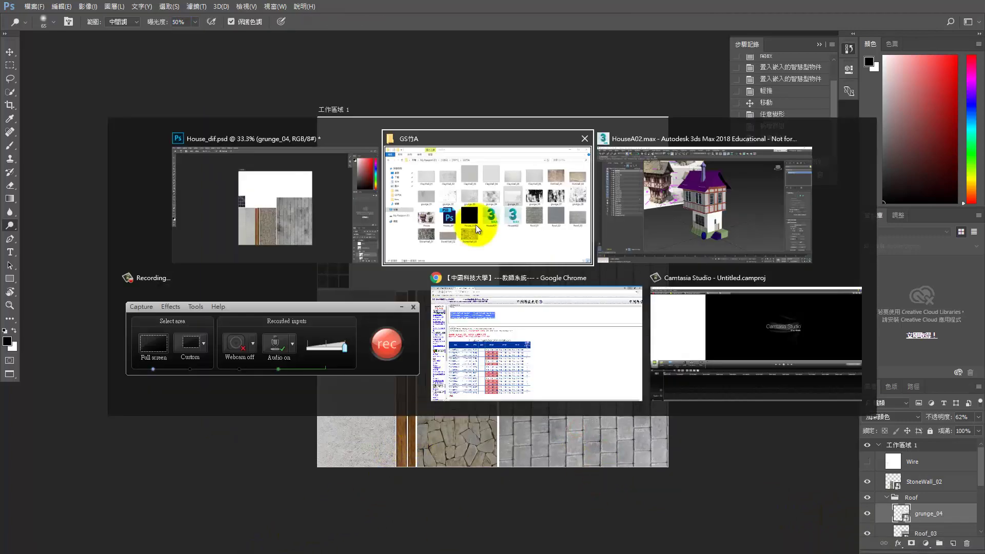
{"action": "left_click", "coordinate": [519, 193]}
{"action": "left_click_drag", "start_coordinate": [564, 237], "coordinate": [523, 353]}
{"action": "left_click_drag", "start_coordinate": [456, 266], "coordinate": [329, 92]}
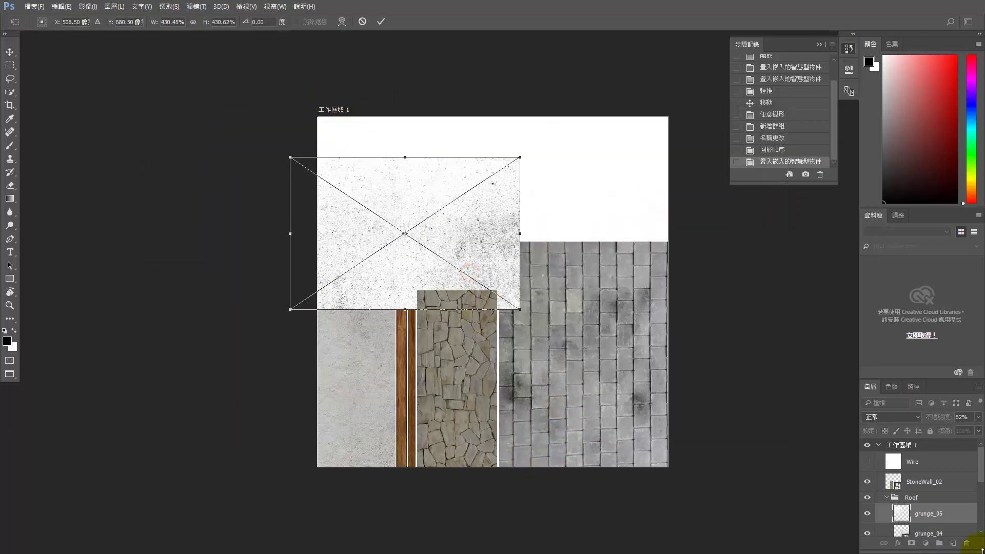
Set grunge_05 to the 色彩增值 (Multiply) blend mode, move it over the roof tiles and rotate it 90°.
{"action": "left_click", "coordinate": [915, 415]}
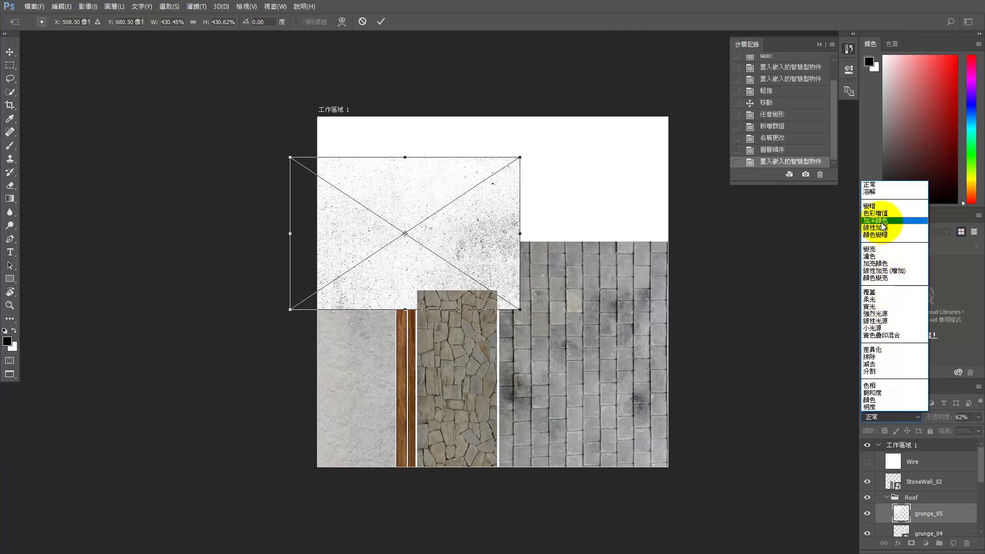
{"action": "left_click", "coordinate": [875, 213]}
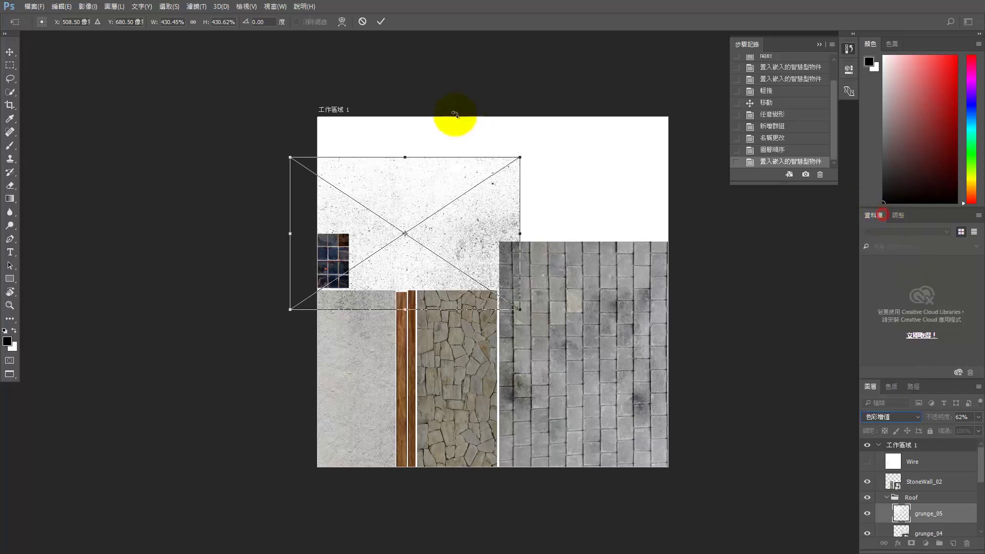
{"action": "left_click_drag", "start_coordinate": [402, 164], "coordinate": [567, 220]}
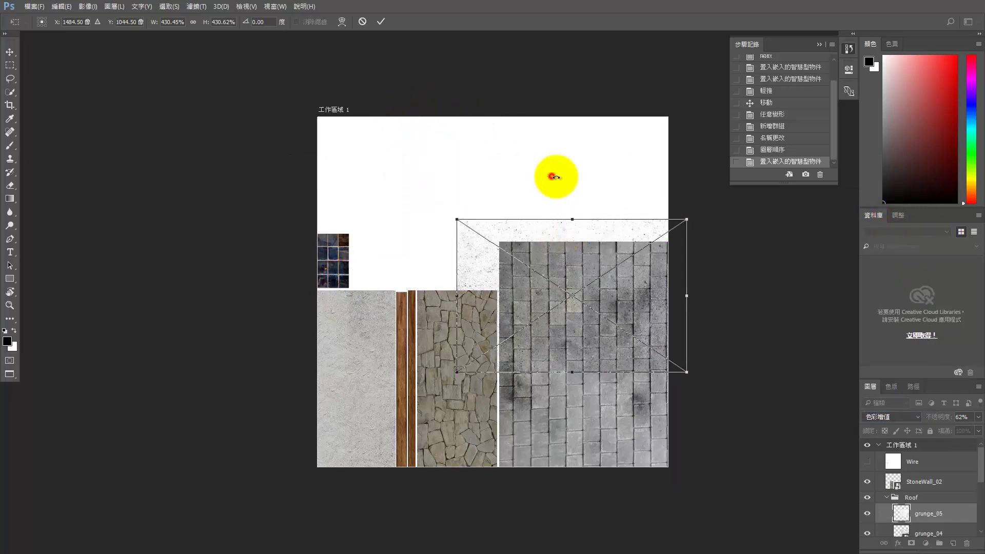
{"action": "left_click_drag", "start_coordinate": [552, 176], "coordinate": [669, 286]}
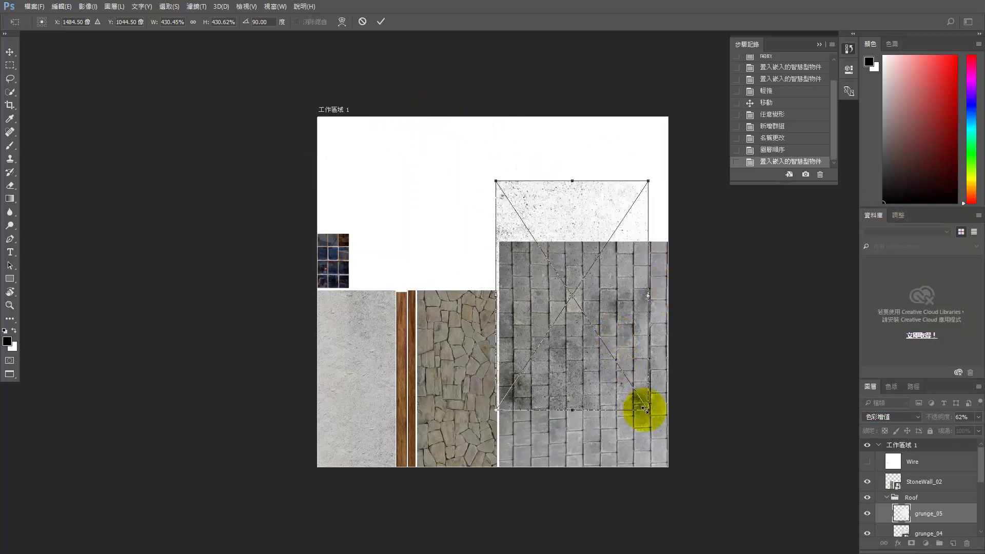
Scale grunge_05 to about 506% and position it to cover the whole roof tile area.
{"action": "left_click_drag", "start_coordinate": [663, 436], "coordinate": [708, 488]}
{"action": "left_click_drag", "start_coordinate": [650, 381], "coordinate": [648, 402]}
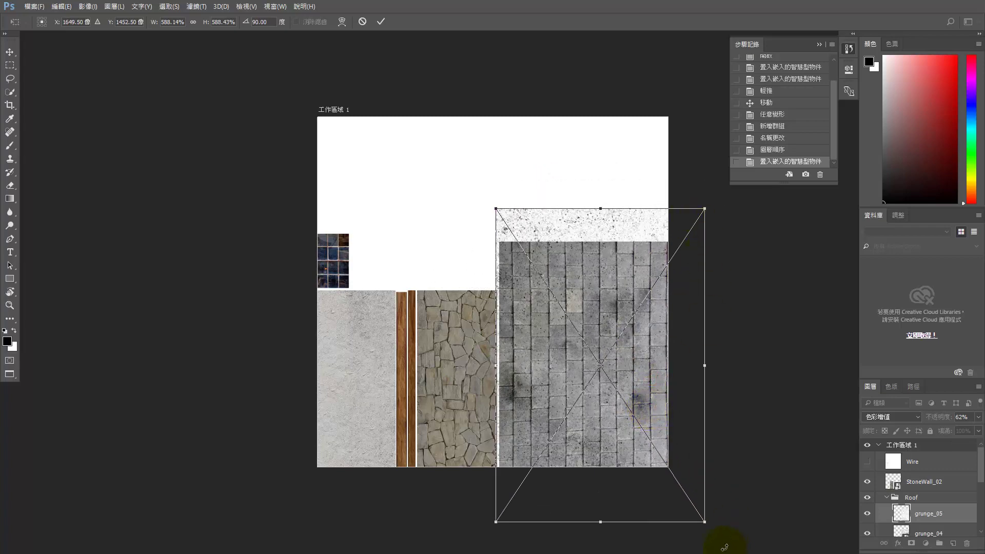
{"action": "left_click_drag", "start_coordinate": [704, 523], "coordinate": [676, 483]}
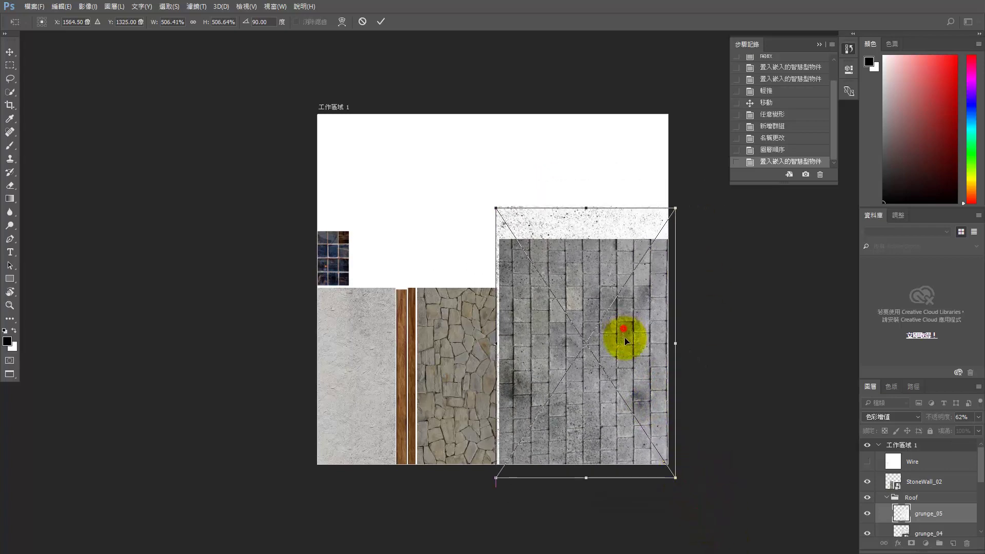
{"action": "left_click_drag", "start_coordinate": [622, 334], "coordinate": [624, 340]}
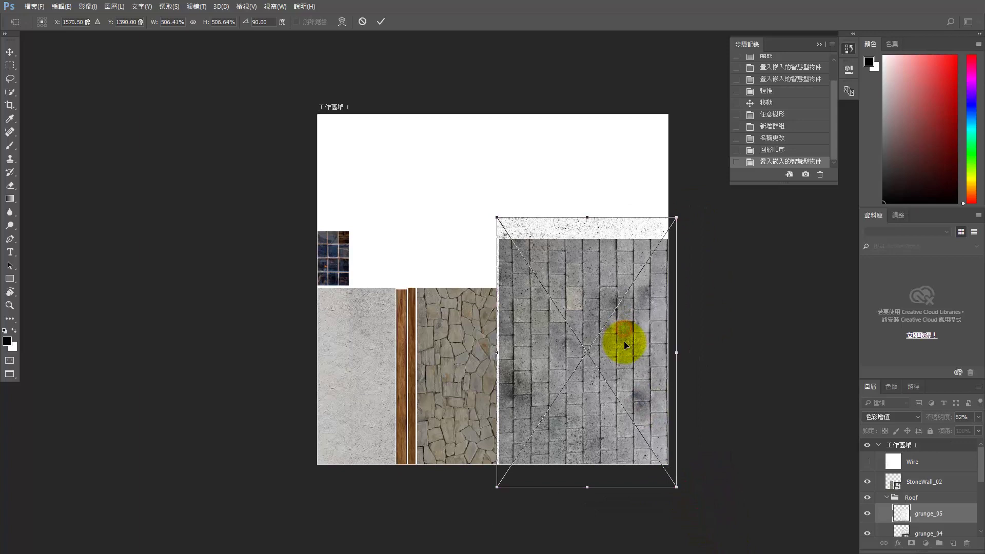
Lower grunge_05's opacity to 24% and toggle its visibility to compare the effect on the roof.
{"action": "left_click", "coordinate": [980, 417]}
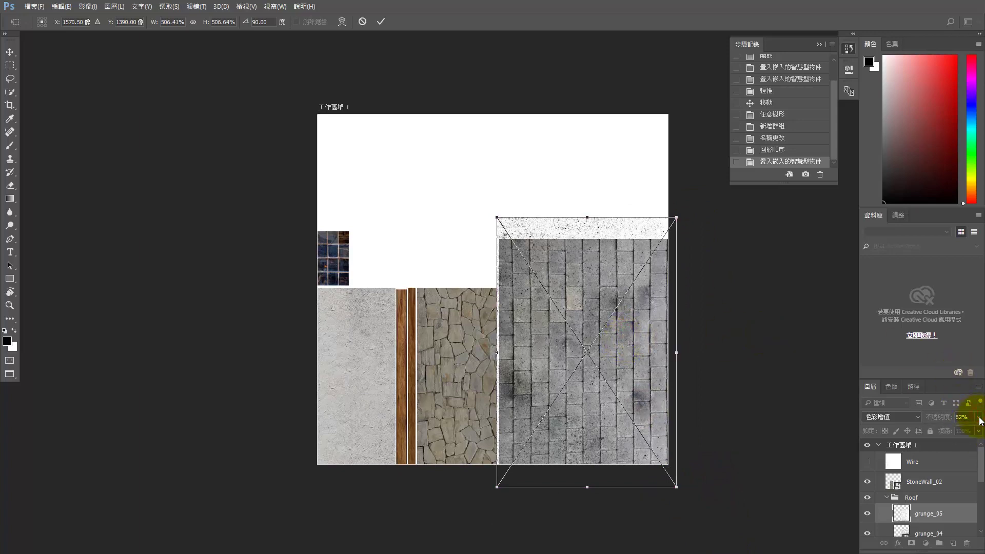
{"action": "left_click", "coordinate": [979, 417]}
{"action": "left_click_drag", "start_coordinate": [931, 431], "coordinate": [930, 431]}
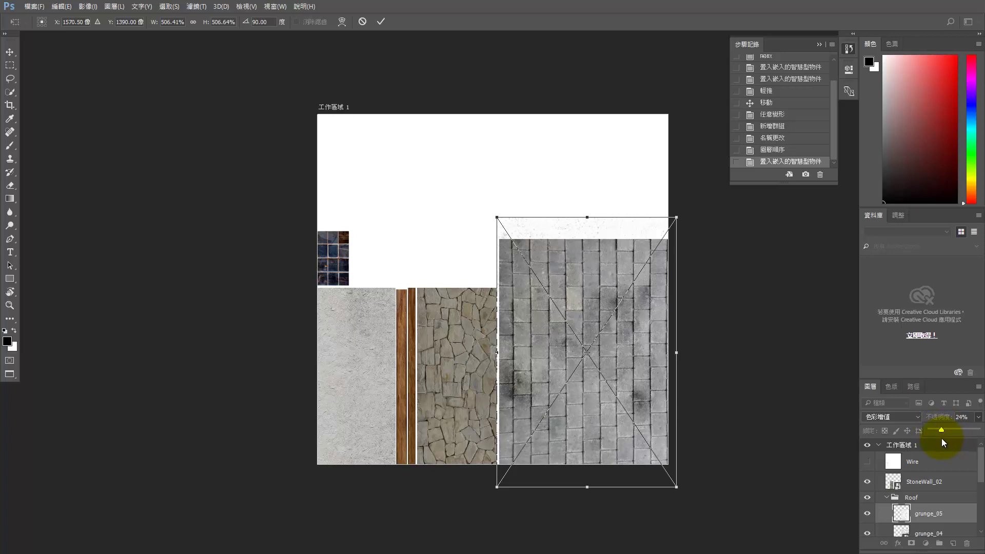
{"action": "left_click", "coordinate": [868, 512]}
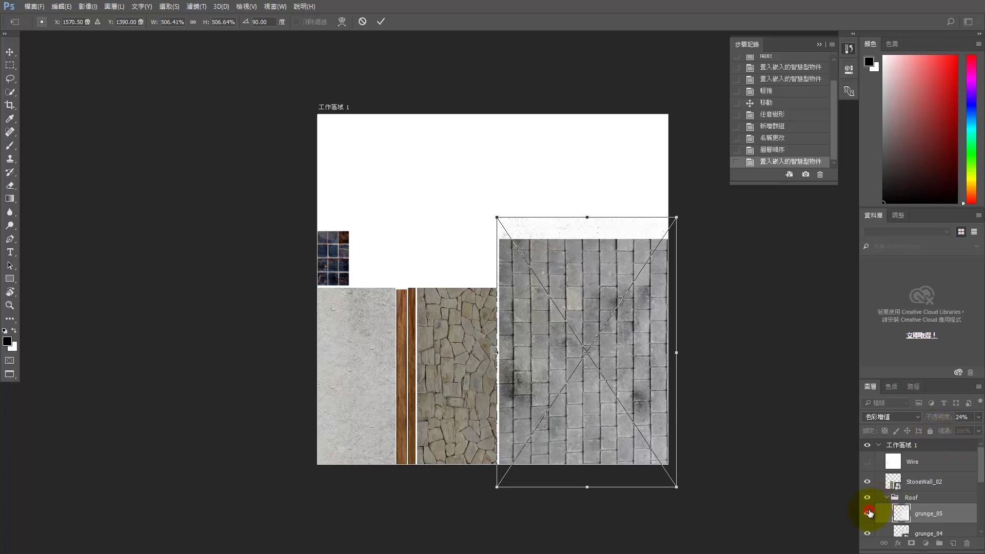
Try the 變亮 (Lighten) blend mode on grunge_05, and set it to 線性加深 (Linear Burn) at 30% opacity.
{"action": "left_click", "coordinate": [893, 418]}
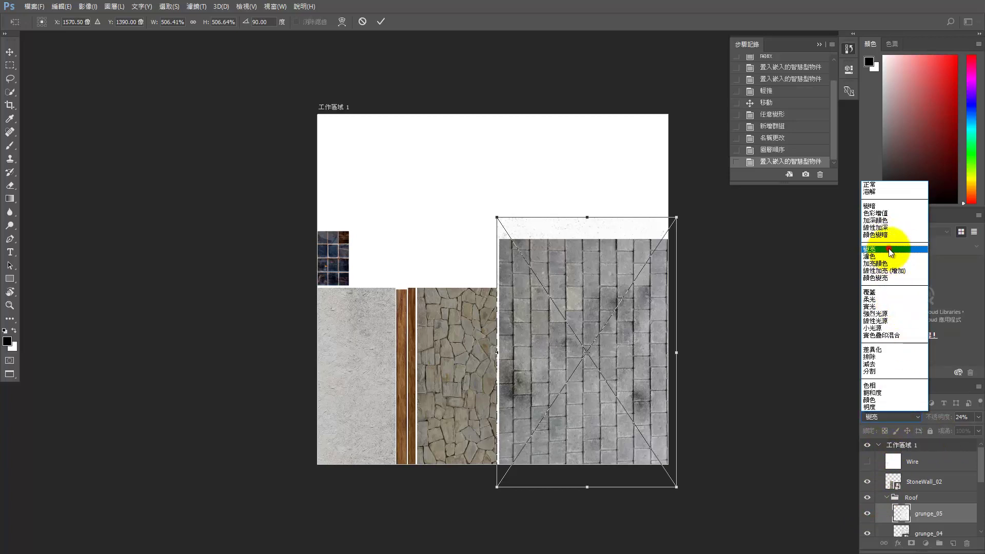
{"action": "left_click", "coordinate": [888, 249]}
{"action": "left_click", "coordinate": [907, 415]}
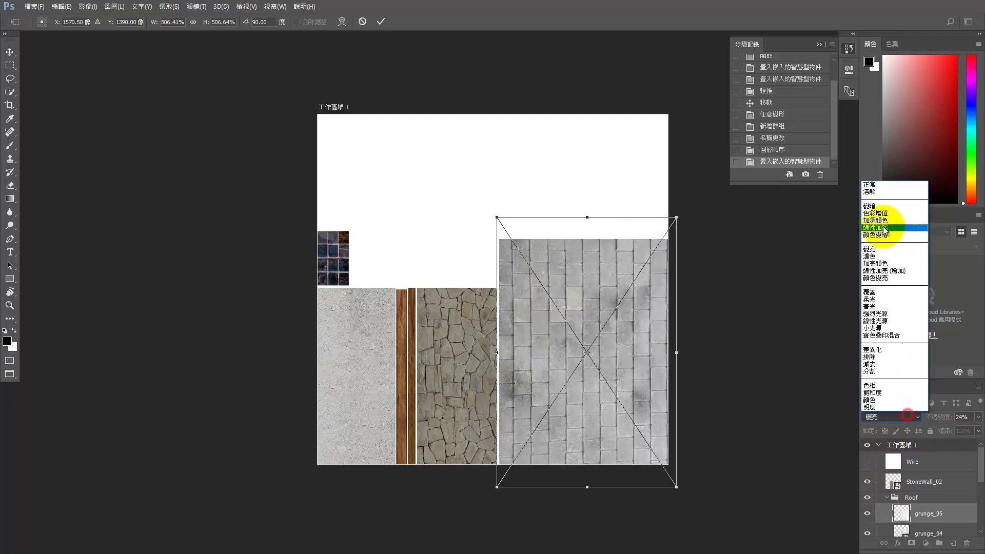
{"action": "left_click", "coordinate": [885, 227]}
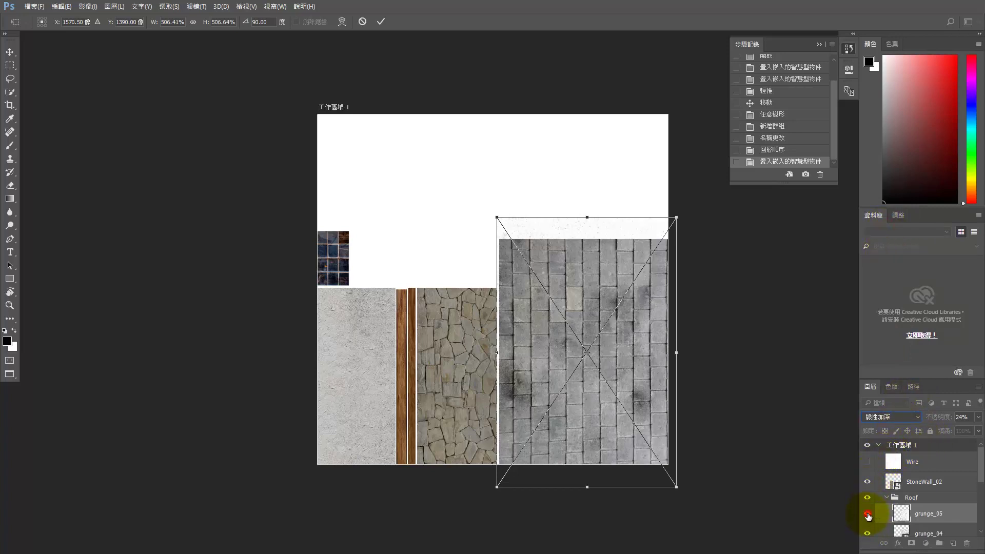
{"action": "left_click", "coordinate": [978, 417]}
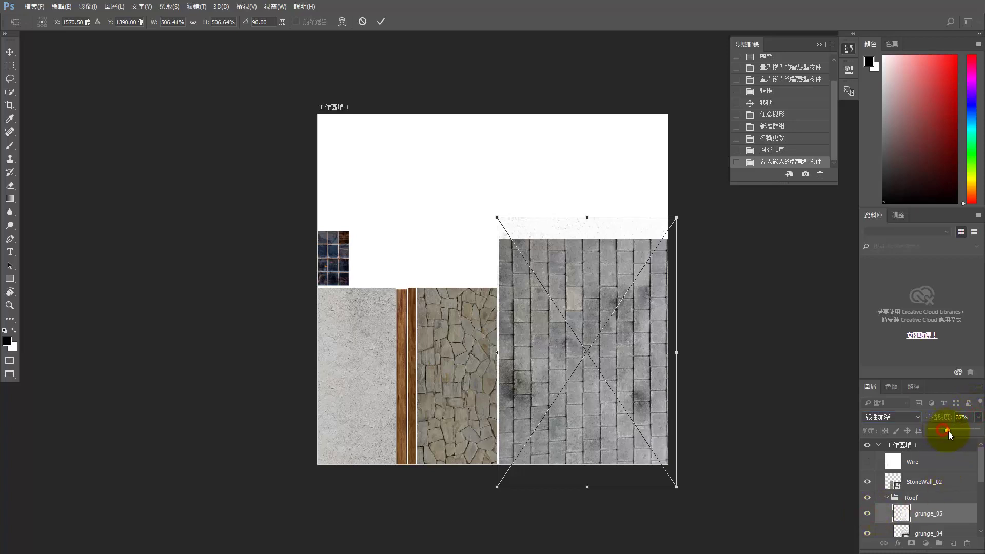
{"action": "mouse_move", "coordinate": [948, 430]}
{"action": "left_mouse_down"}
{"action": "mouse_move", "coordinate": [962, 429]}
{"action": "mouse_move", "coordinate": [953, 434]}
{"action": "left_mouse_up"}
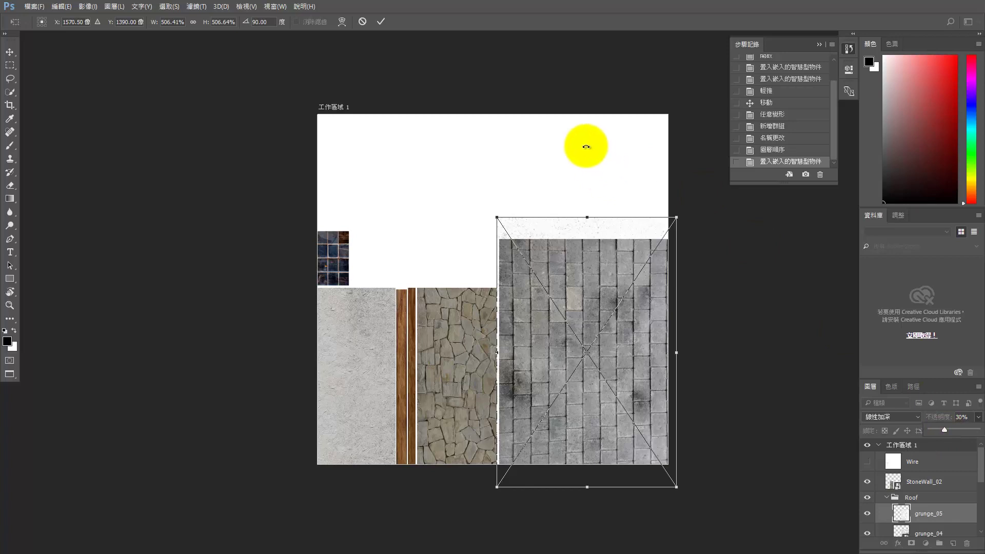
Commit the grunge_05 placement and nudge the layer slightly with the Move tool.
{"action": "left_click", "coordinate": [196, 7]}
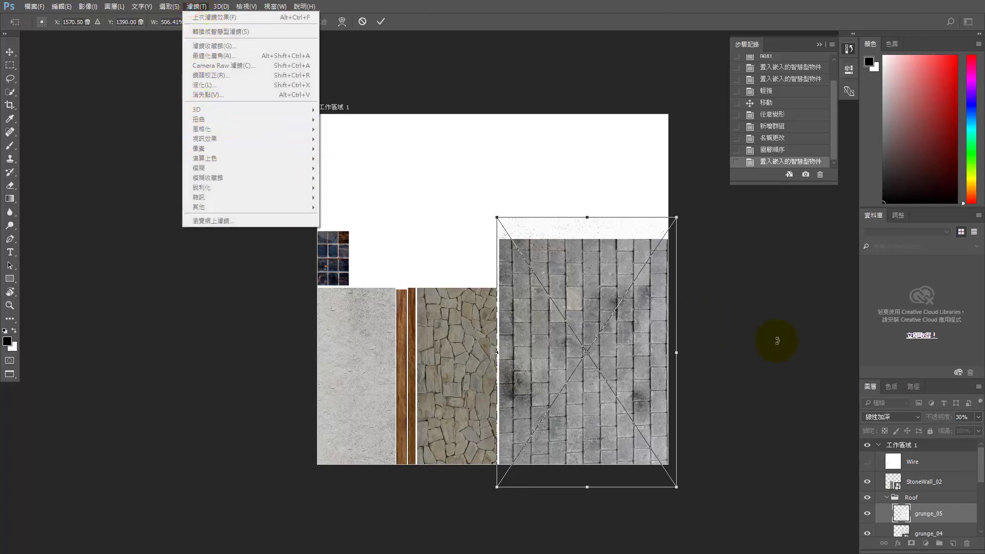
{"action": "key", "text": "Escape"}
{"action": "key", "text": "o"}
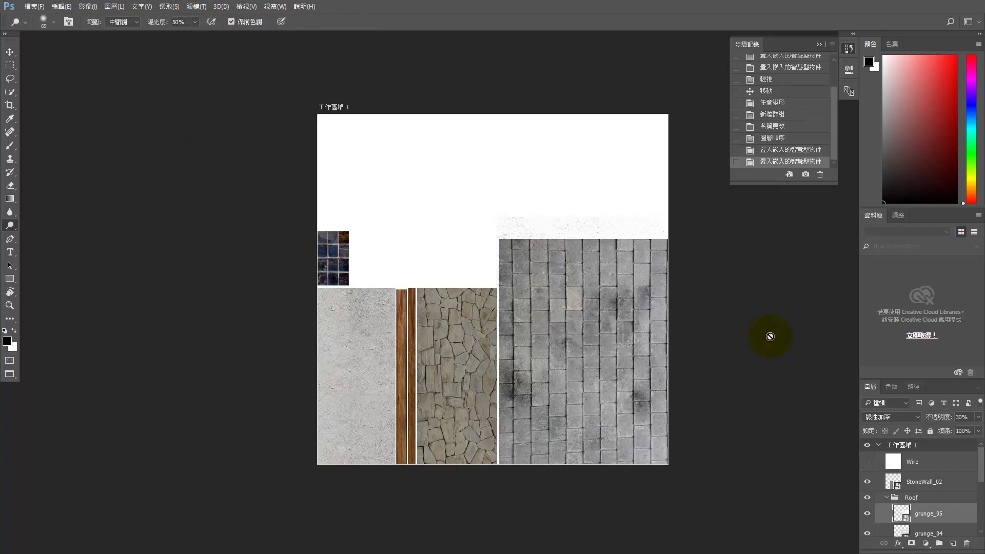
{"action": "key", "text": "v"}
{"action": "key", "text": "Up"}
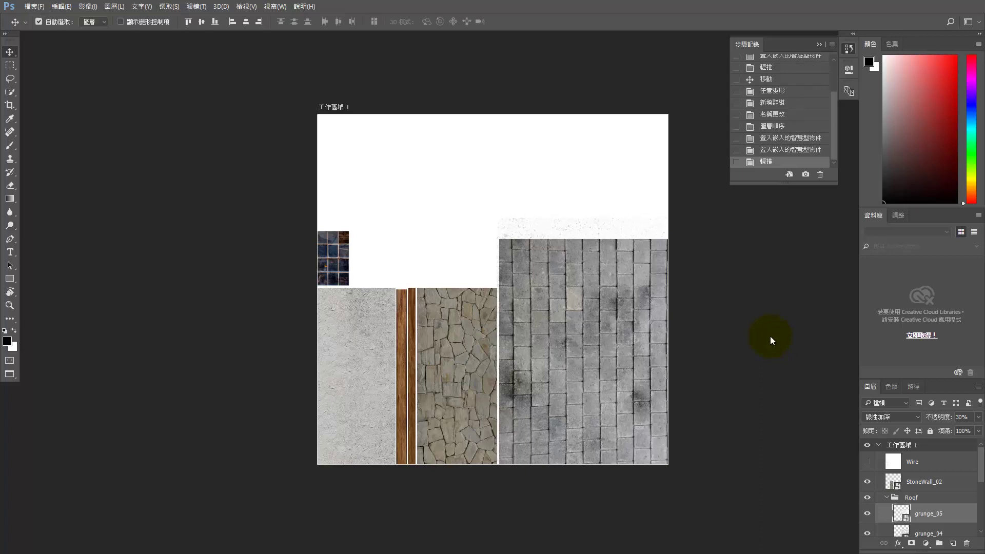
Apply a Gaussian Blur with a radius of 1.8 pixels to the grunge_05 layer.
{"action": "left_click", "coordinate": [196, 6]}
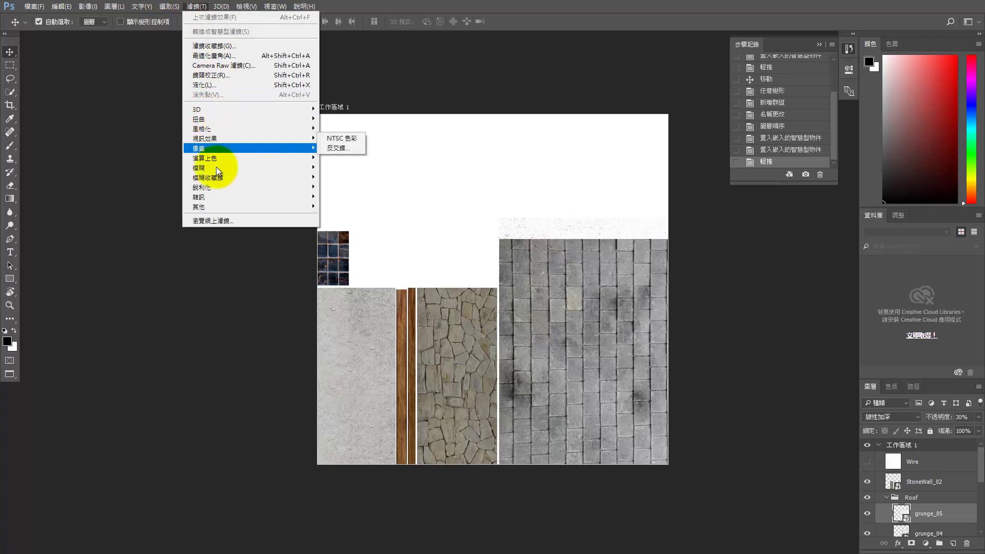
{"action": "mouse_move", "coordinate": [222, 169]}
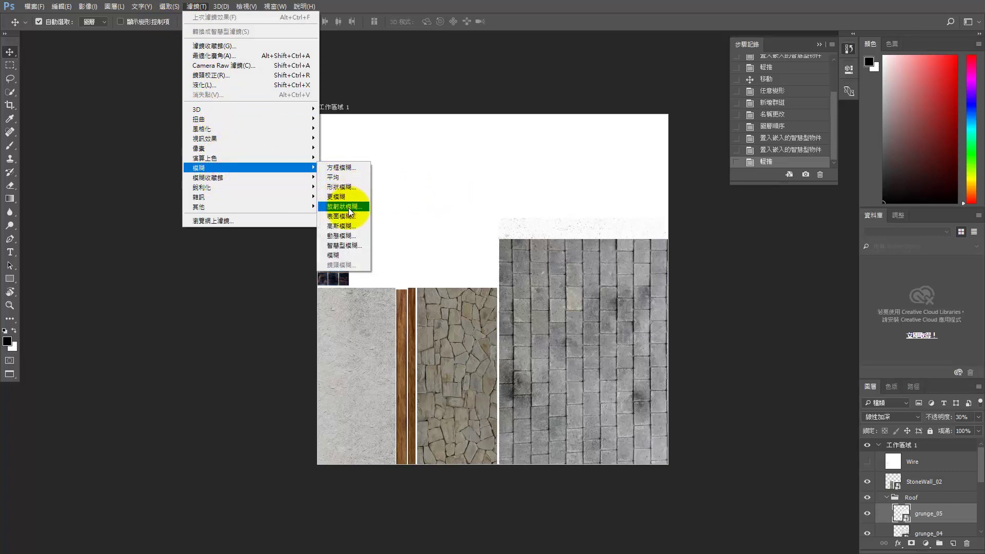
{"action": "left_click", "coordinate": [358, 227]}
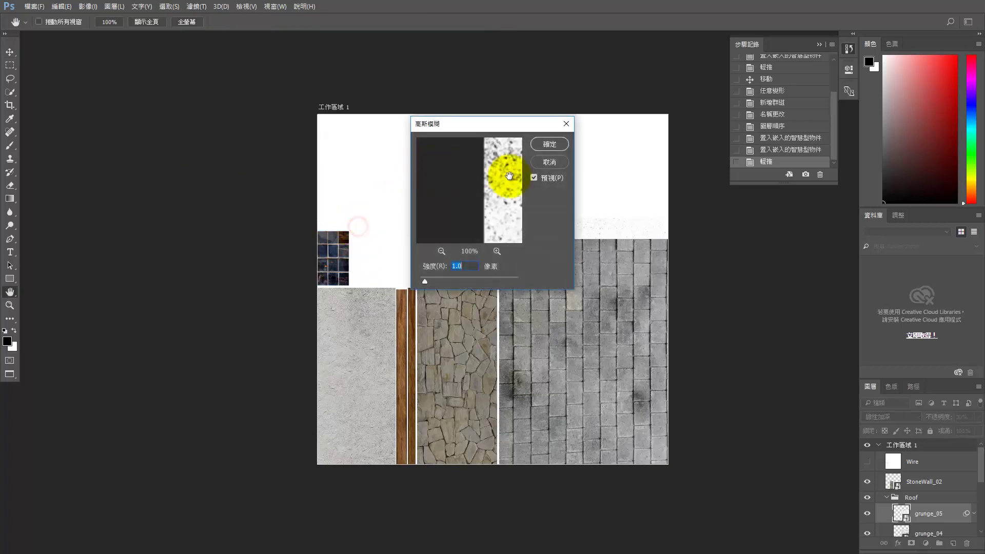
{"action": "left_click_drag", "start_coordinate": [501, 204], "coordinate": [459, 213]}
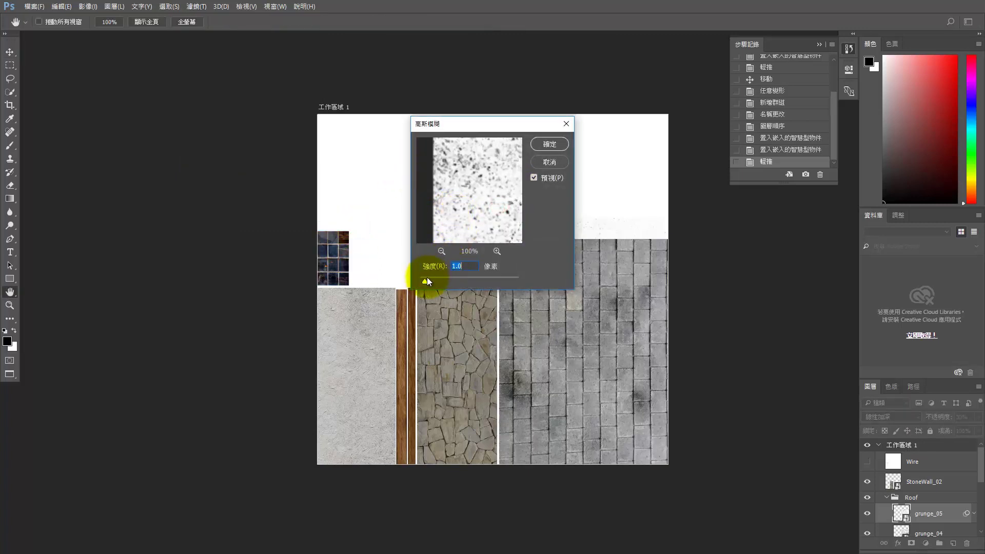
{"action": "left_click_drag", "start_coordinate": [431, 280], "coordinate": [432, 281]}
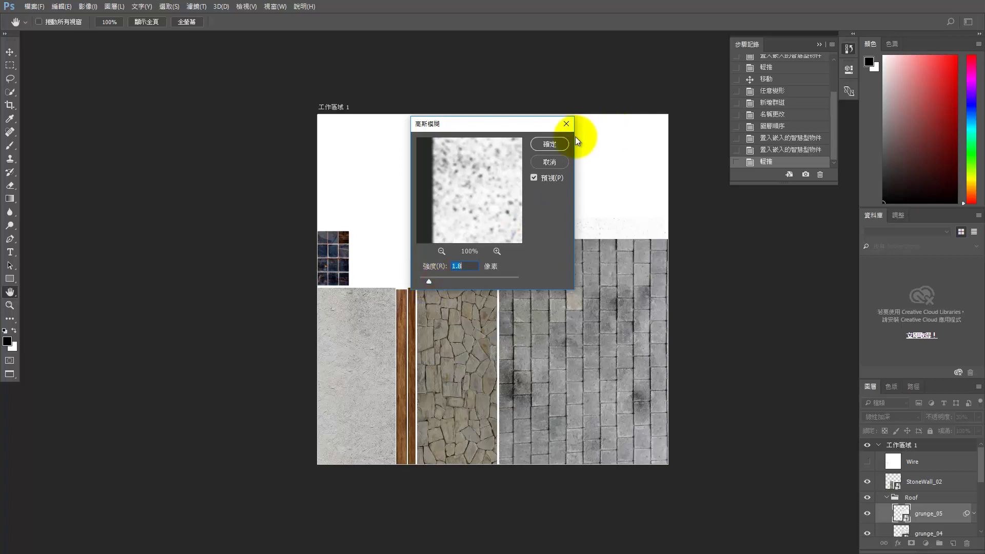
{"action": "left_click", "coordinate": [561, 143]}
{"action": "left_click", "coordinate": [728, 335]}
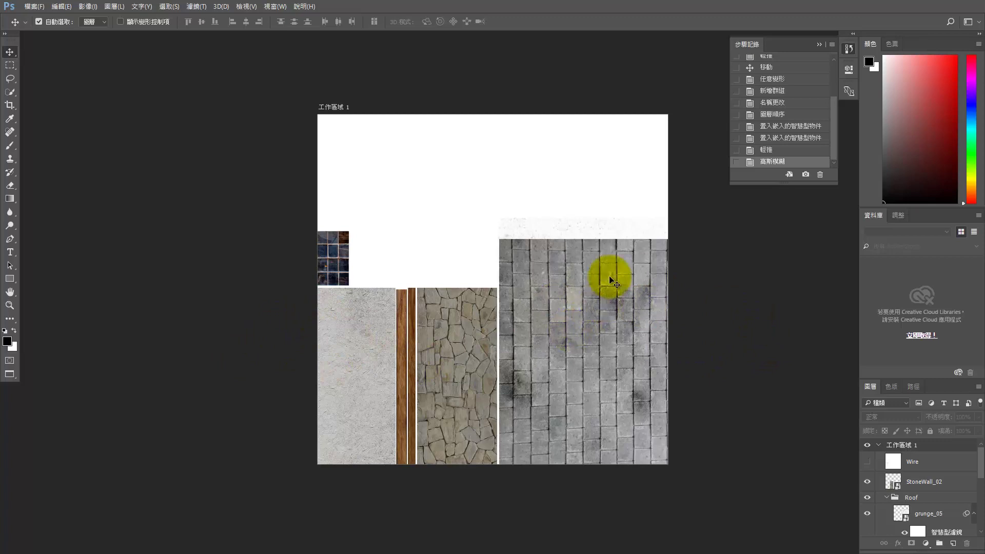
Save the House_dif.psd texture and switch to the HouseA02 scene in 3ds Max.
{"action": "left_click", "coordinate": [35, 8]}
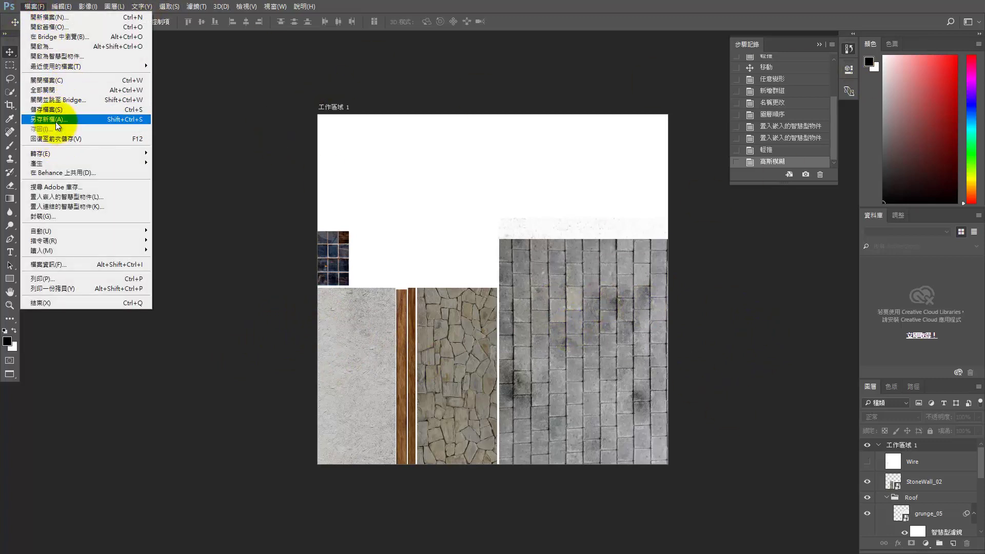
{"action": "left_click", "coordinate": [62, 109]}
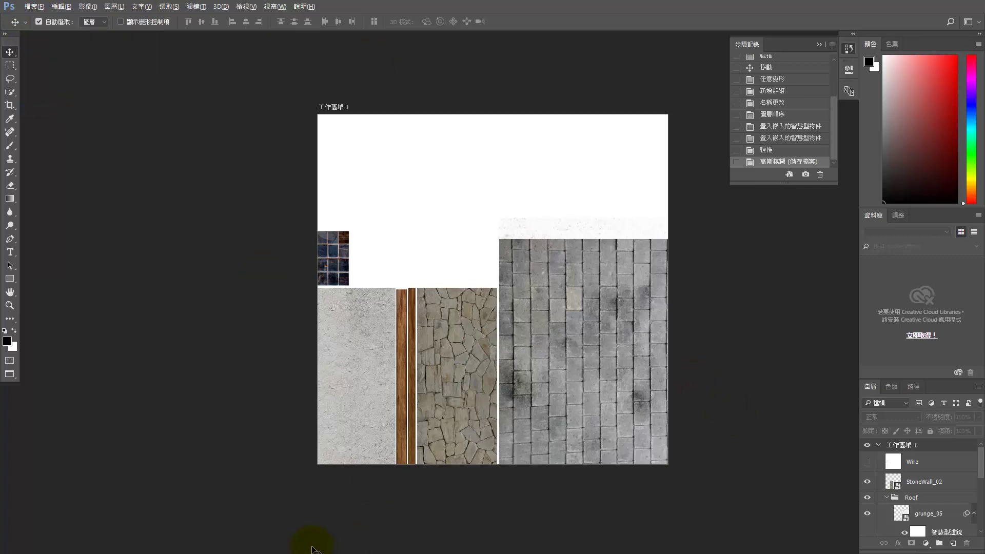
{"action": "key", "text": "alt+Tab"}
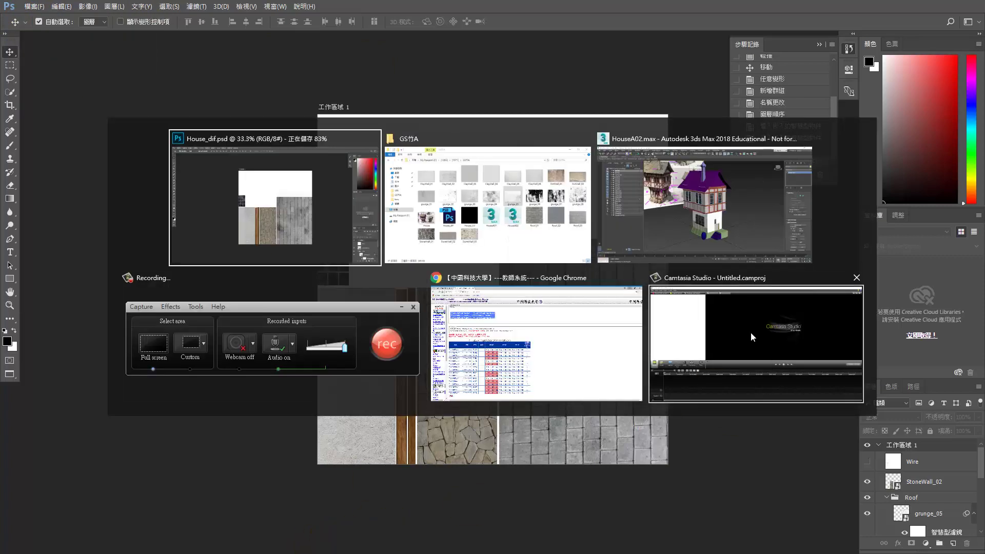
{"action": "key", "text": "alt+Tab"}
{"action": "key", "text": "alt+Tab"}
{"action": "left_click", "coordinate": [710, 168]}
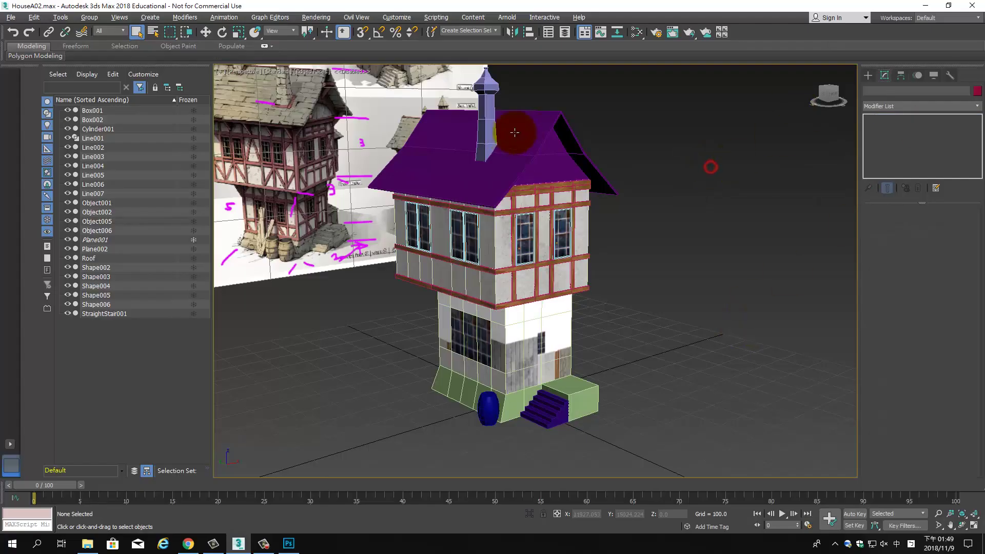
Select all the house model's objects and reload the House_dif.psd bitmap of Map #2 in the Slate Material Editor.
{"action": "scroll", "coordinate": [681, 159], "scroll_direction": "up", "scroll_amount": 2}
{"action": "scroll", "coordinate": [725, 156], "scroll_direction": "down", "scroll_amount": 1}
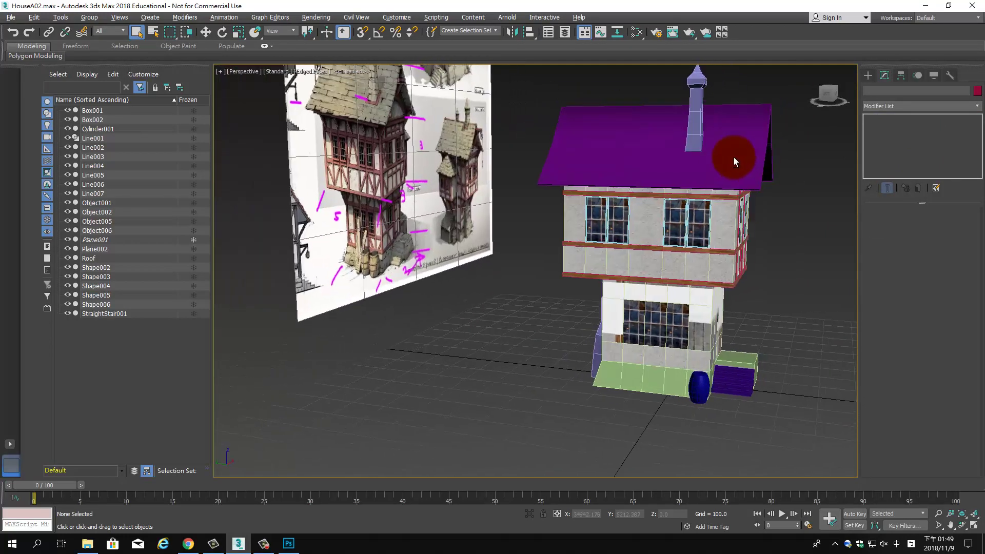
{"action": "left_click_drag", "start_coordinate": [788, 106], "coordinate": [448, 467]}
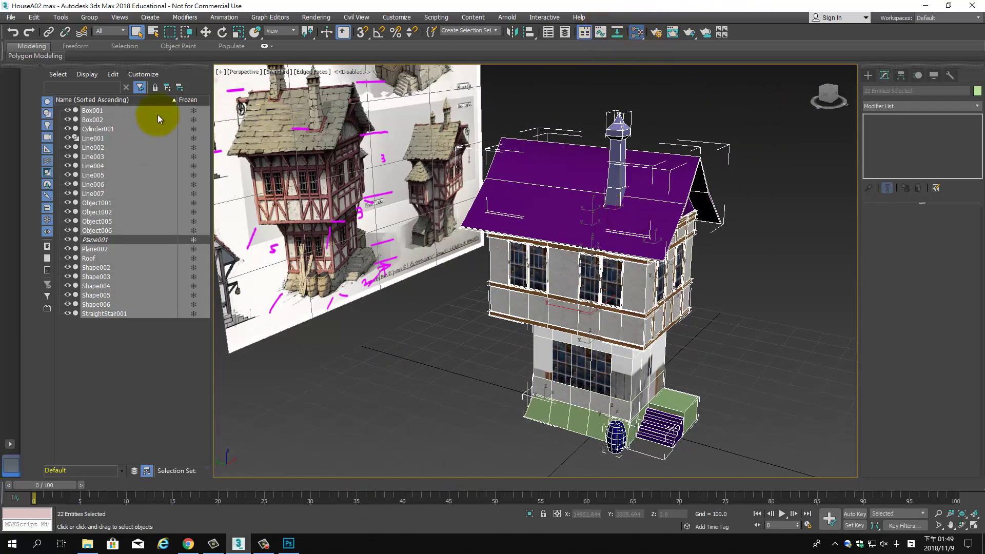
{"action": "key", "text": "m"}
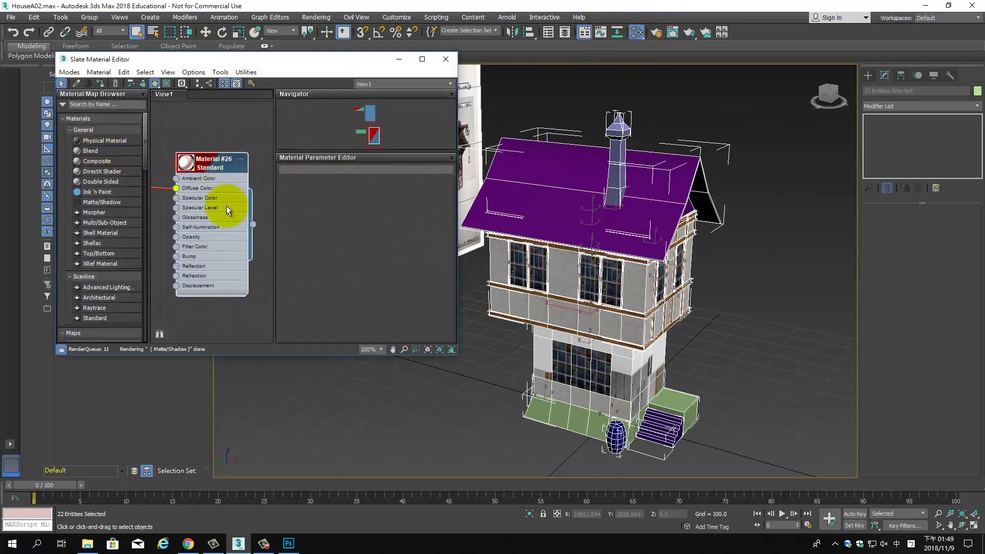
{"action": "scroll", "coordinate": [246, 227], "scroll_direction": "down", "scroll_amount": 6}
{"action": "left_click_drag", "start_coordinate": [220, 154], "coordinate": [178, 159]}
{"action": "scroll", "coordinate": [180, 160], "scroll_direction": "up", "scroll_amount": 7}
{"action": "key", "text": "Escape"}
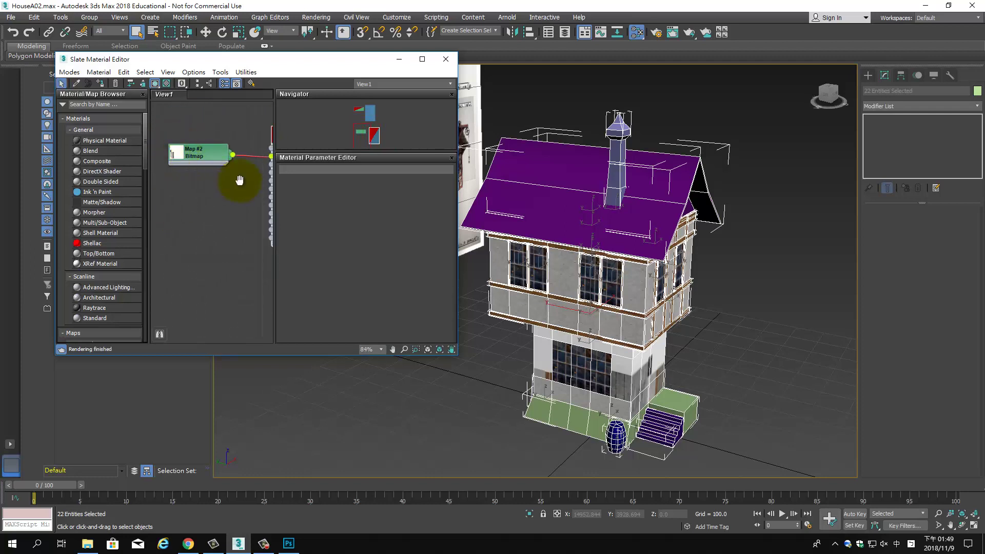
{"action": "scroll", "coordinate": [239, 180], "scroll_direction": "up", "scroll_amount": 1}
{"action": "double_click", "coordinate": [187, 172]}
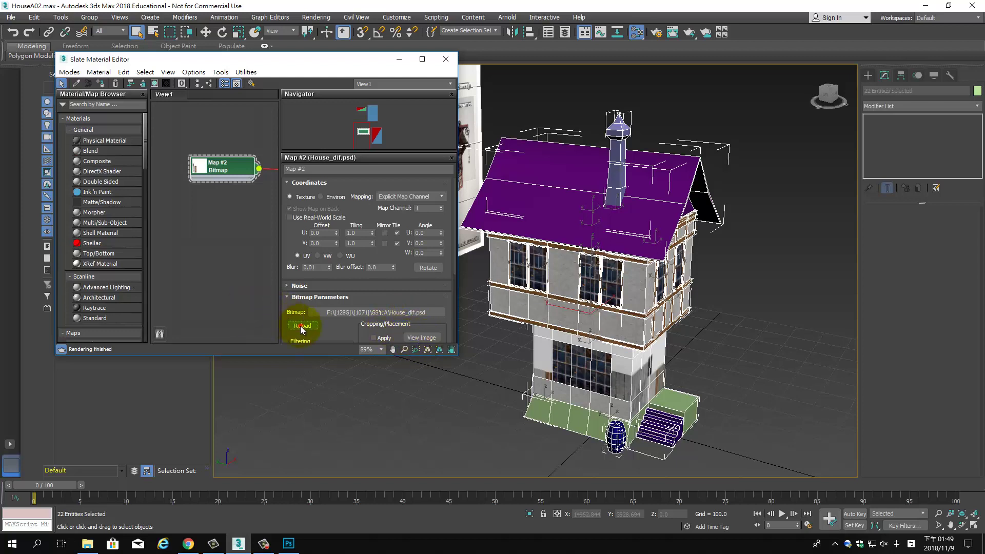
Assign Material #26 to the whole selection of house objects and close the material editor.
{"action": "scroll", "coordinate": [141, 232], "scroll_direction": "down", "scroll_amount": 1}
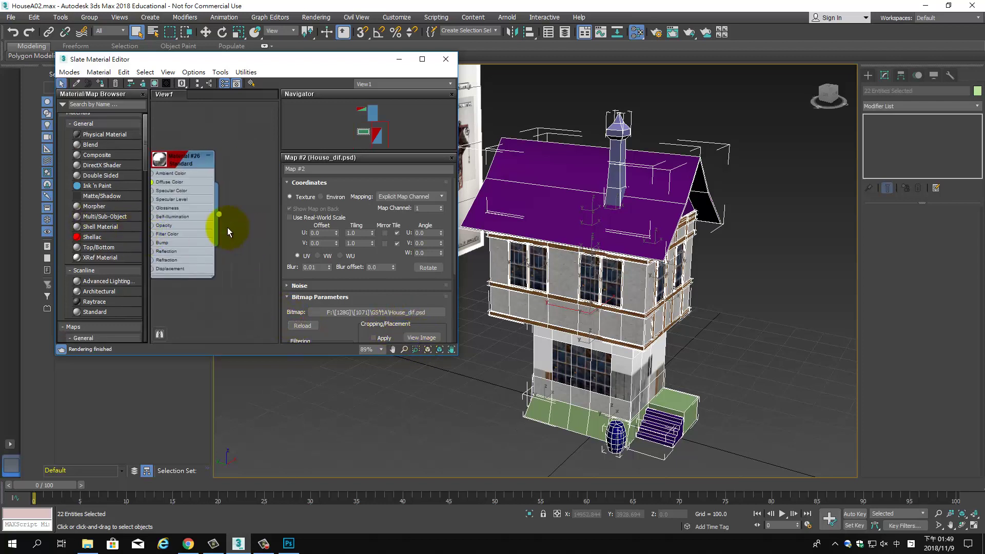
{"action": "left_click_drag", "start_coordinate": [219, 216], "coordinate": [642, 234]}
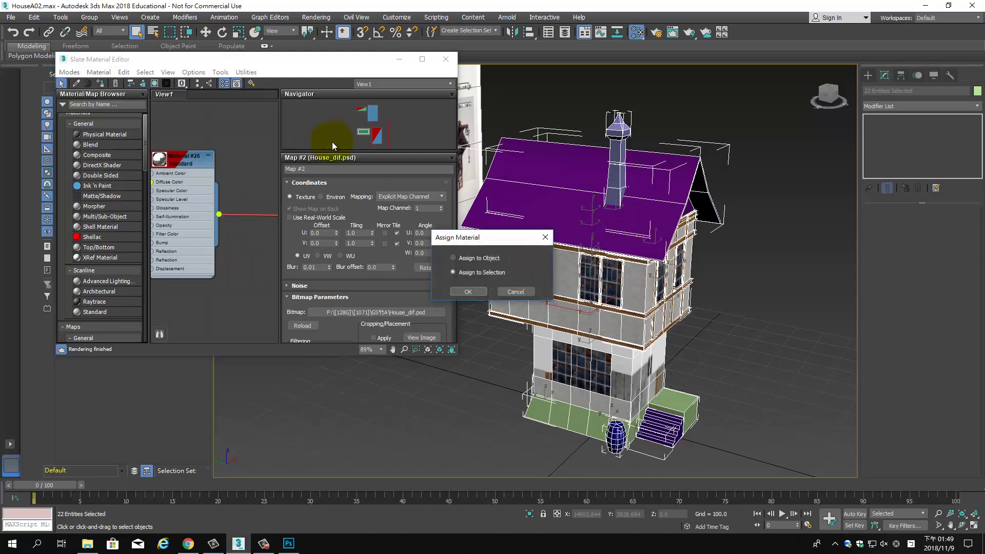
{"action": "left_click", "coordinate": [479, 293]}
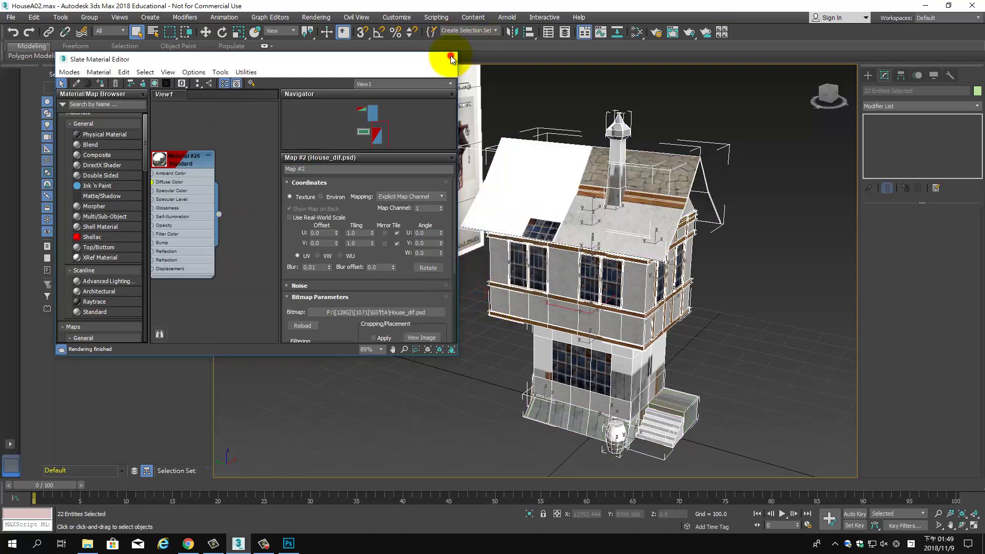
{"action": "left_click", "coordinate": [446, 58]}
Open the lower-storey walls (Object001) in the UV editor with the Map #2 (House_dif.psd) texture as background.
{"action": "left_click_drag", "start_coordinate": [738, 303], "coordinate": [556, 325]}
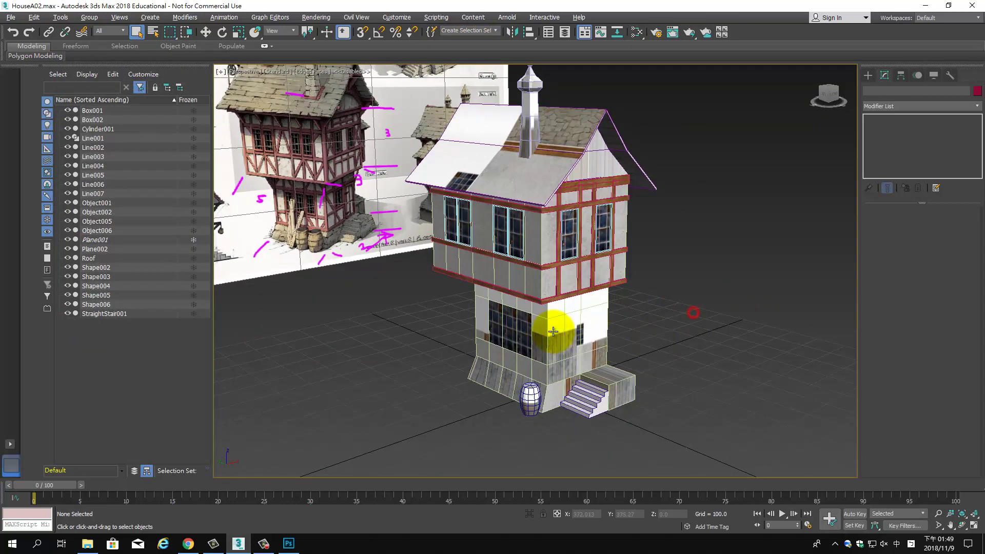
{"action": "left_click", "coordinate": [550, 330]}
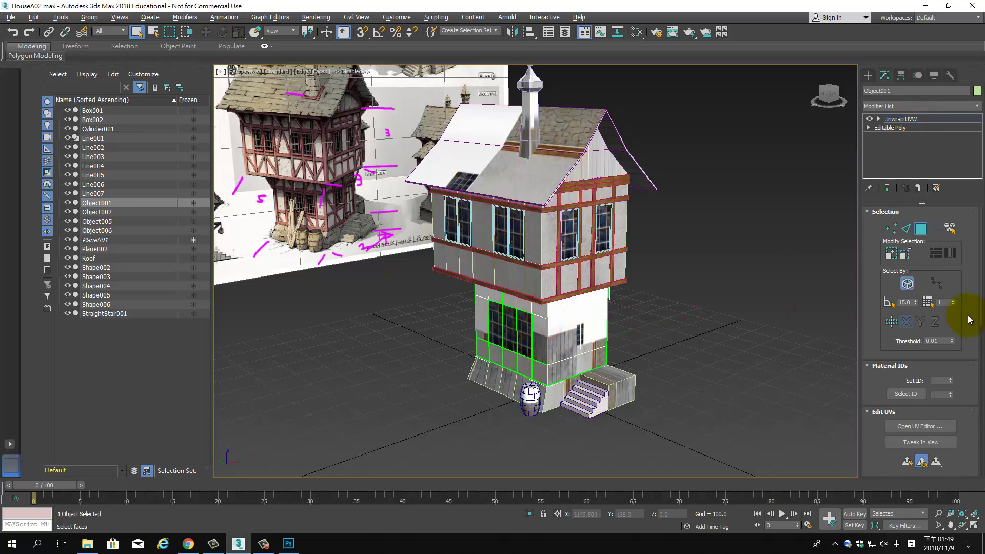
{"action": "left_click", "coordinate": [936, 429]}
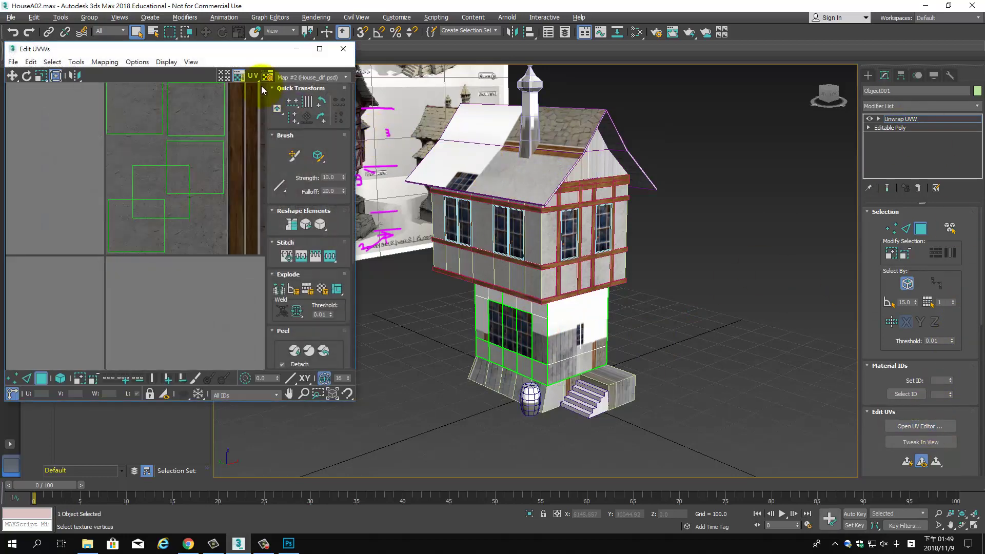
{"action": "left_click", "coordinate": [321, 78]}
{"action": "left_click", "coordinate": [324, 98]}
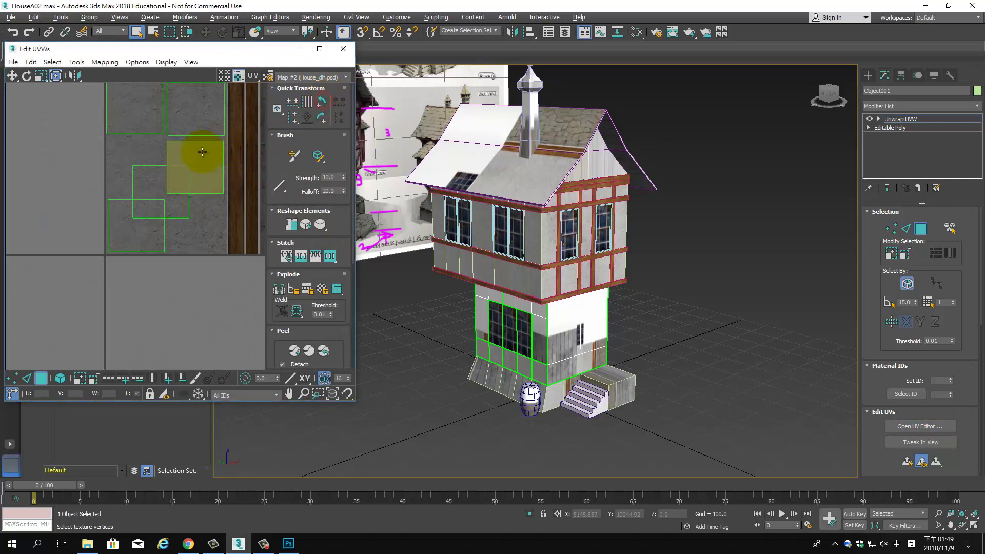
{"action": "left_click_drag", "start_coordinate": [193, 154], "coordinate": [85, 229]}
{"action": "scroll", "coordinate": [165, 208], "scroll_direction": "down", "scroll_amount": 4}
{"action": "scroll", "coordinate": [141, 205], "scroll_direction": "down", "scroll_amount": 4}
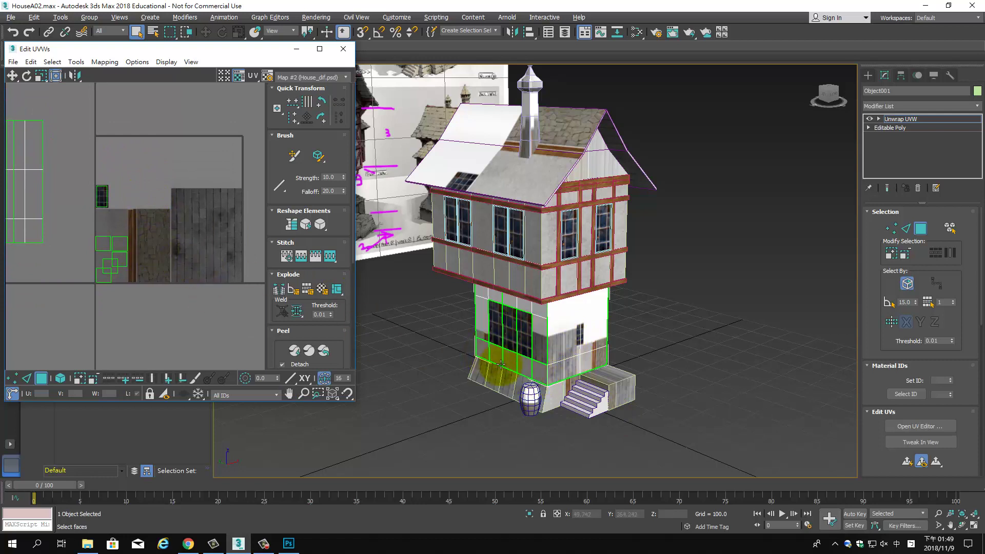
Select the lower-storey wall faces beside, above and below the door face and apply a quick planar map to them.
{"action": "left_click", "coordinate": [564, 368]}
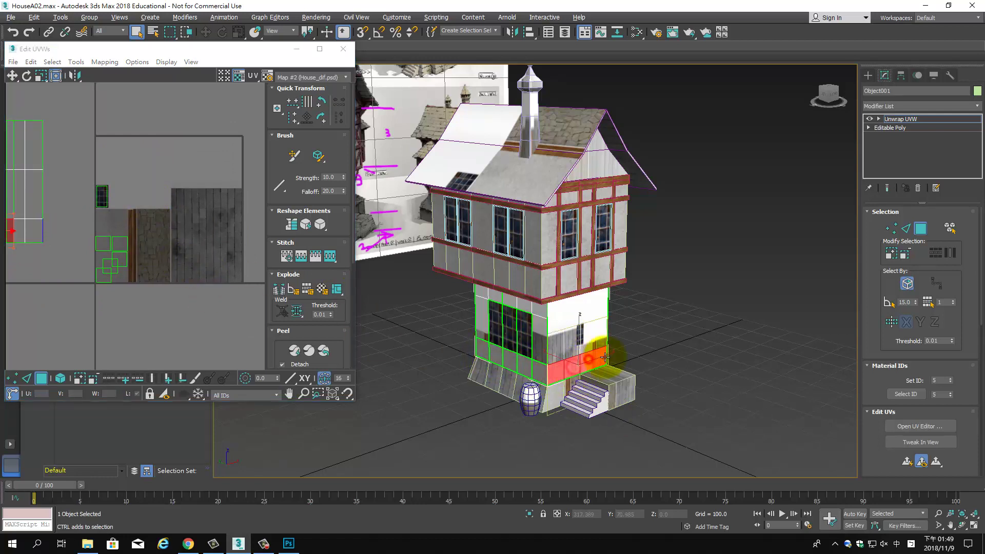
{"action": "left_click", "coordinate": [622, 330]}
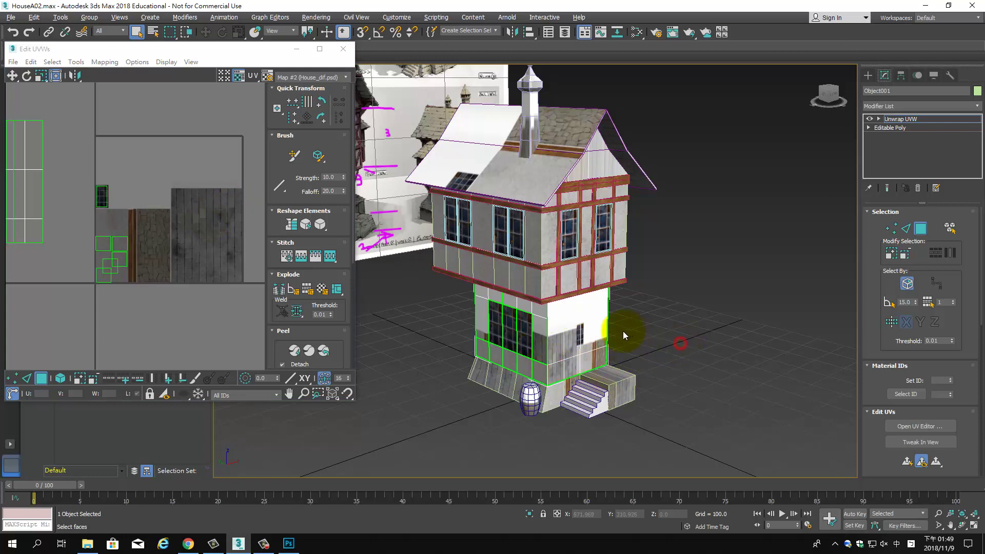
{"action": "left_click", "coordinate": [593, 330]}
{"action": "left_click", "coordinate": [566, 332]}
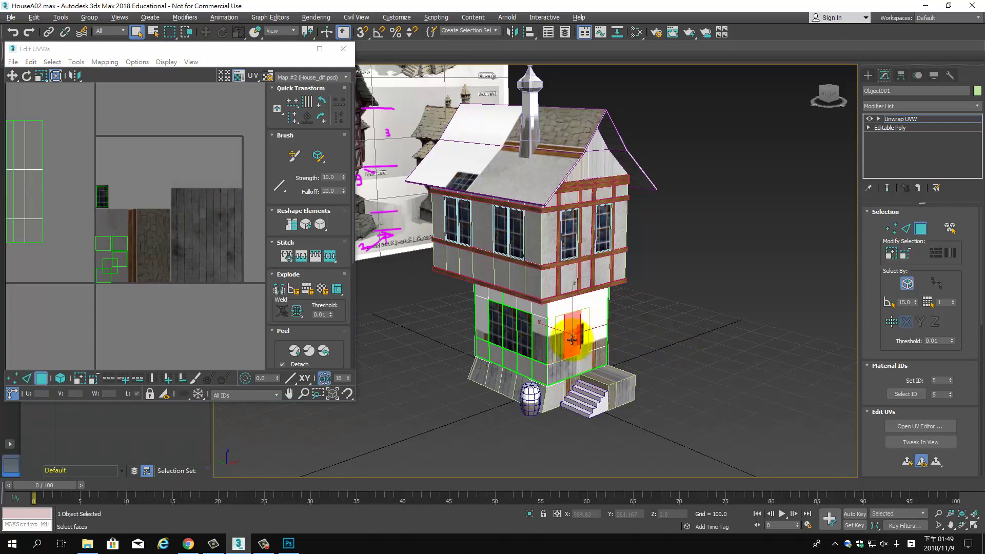
{"action": "scroll", "coordinate": [429, 260], "scroll_direction": "up", "scroll_amount": 3}
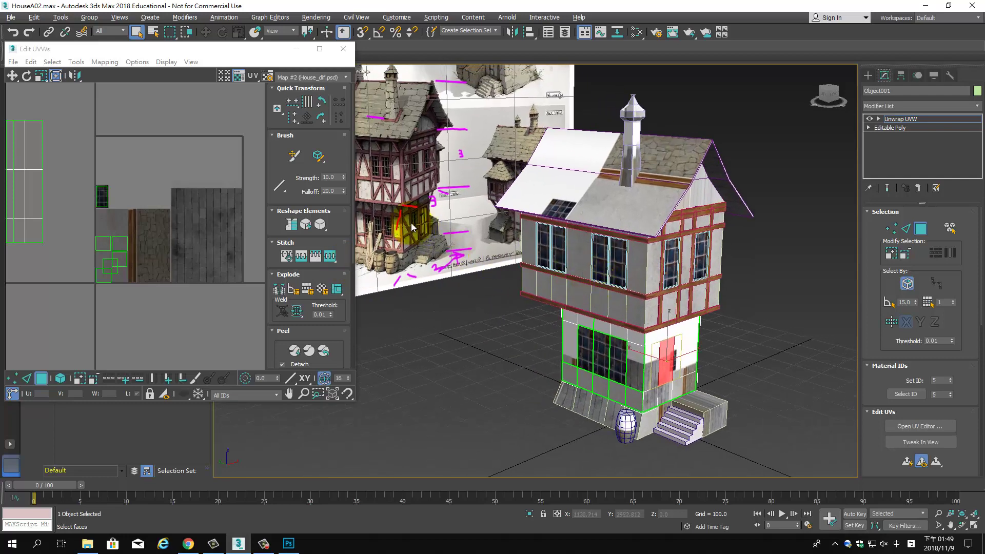
{"action": "left_click", "coordinate": [652, 354]}
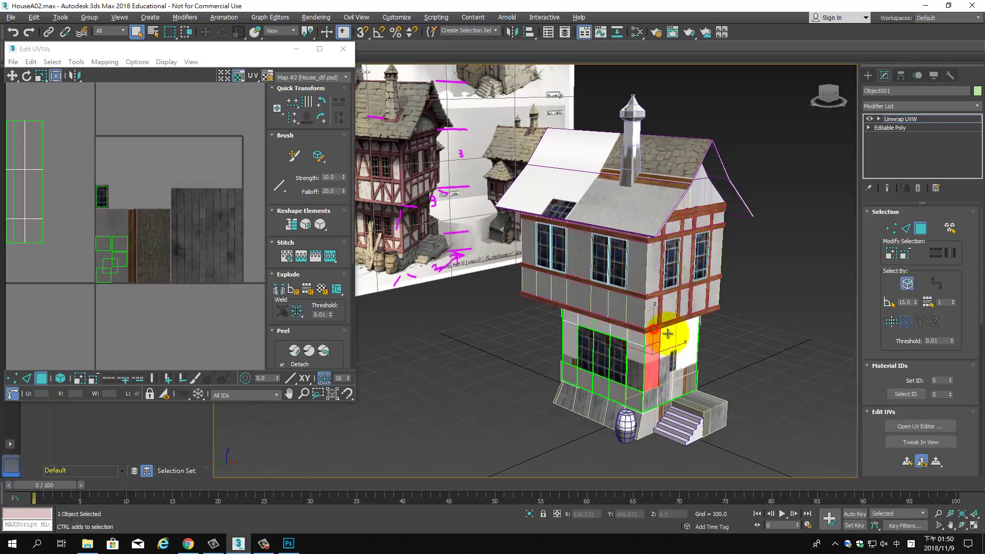
{"action": "left_click", "coordinate": [668, 334]}
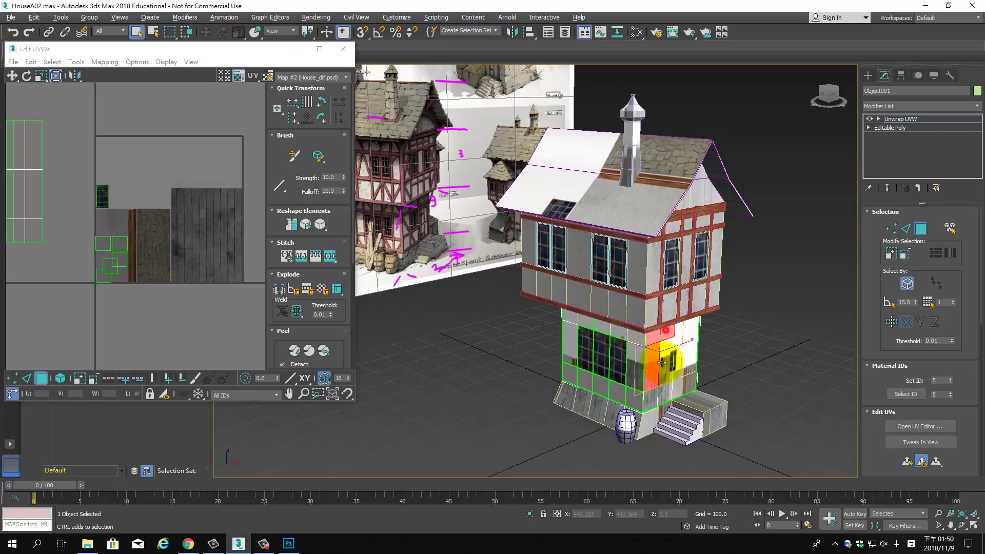
{"action": "left_click", "coordinate": [906, 462]}
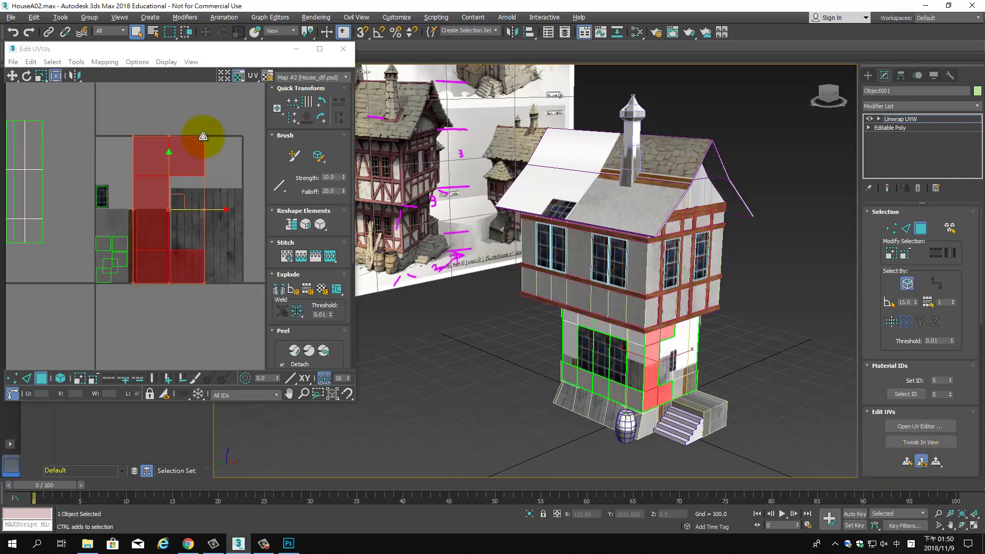
Scale the mapped wall faces' UVs down to fit the height and width of the stone wall texture.
{"action": "left_click_drag", "start_coordinate": [203, 136], "coordinate": [146, 222]}
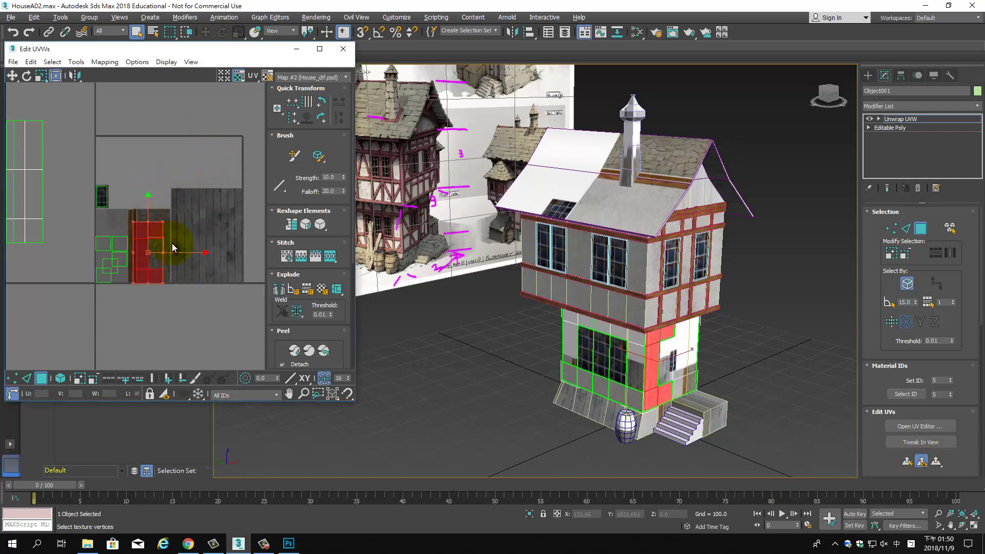
{"action": "scroll", "coordinate": [171, 243], "scroll_direction": "up", "scroll_amount": 5}
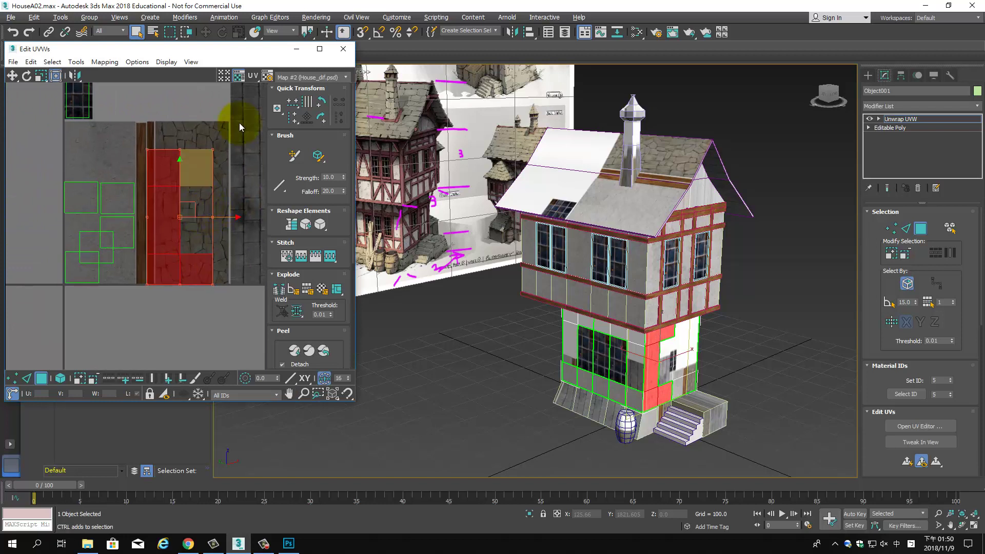
{"action": "left_click_drag", "start_coordinate": [215, 149], "coordinate": [226, 145]}
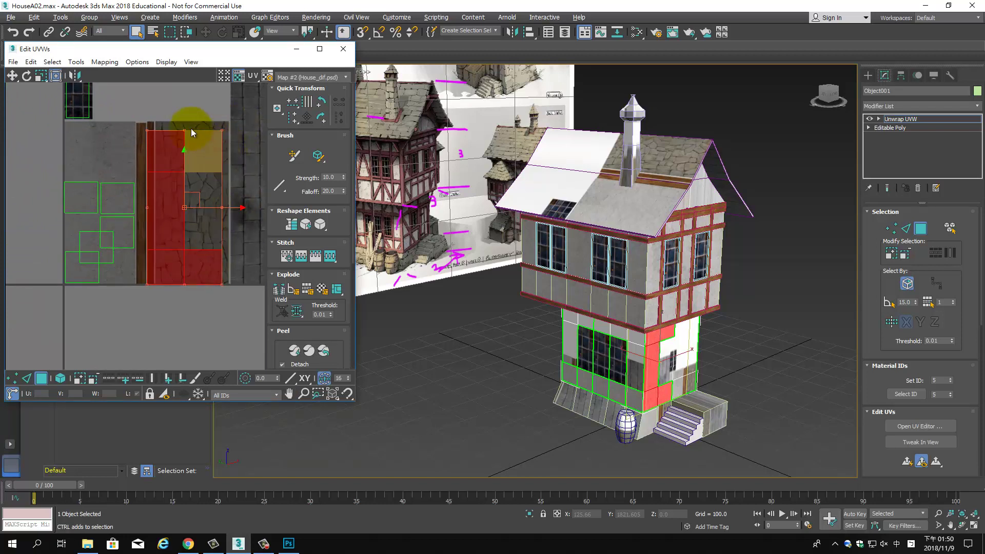
{"action": "key", "text": "ctrl+z"}
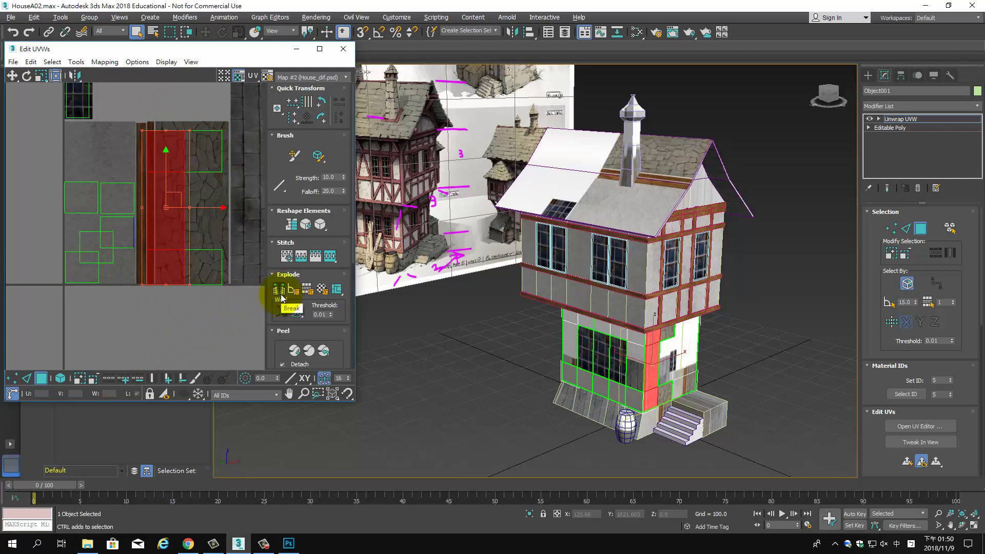
Move the UVs of the tall face beside the door and the corner face below it onto the plaster texture.
{"action": "left_click", "coordinate": [208, 204]}
{"action": "left_click", "coordinate": [180, 205]}
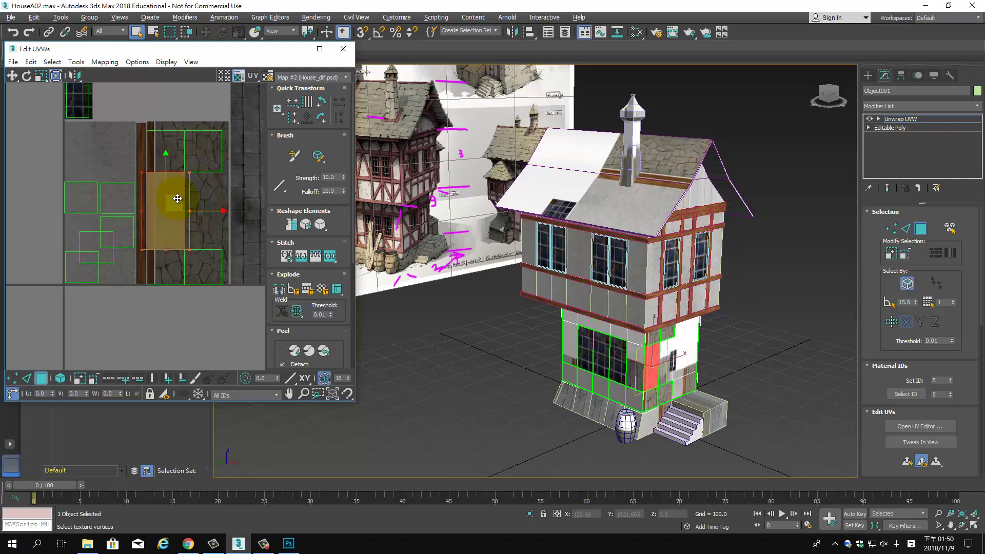
{"action": "left_click_drag", "start_coordinate": [164, 198], "coordinate": [125, 154]}
{"action": "left_click", "coordinate": [154, 272]}
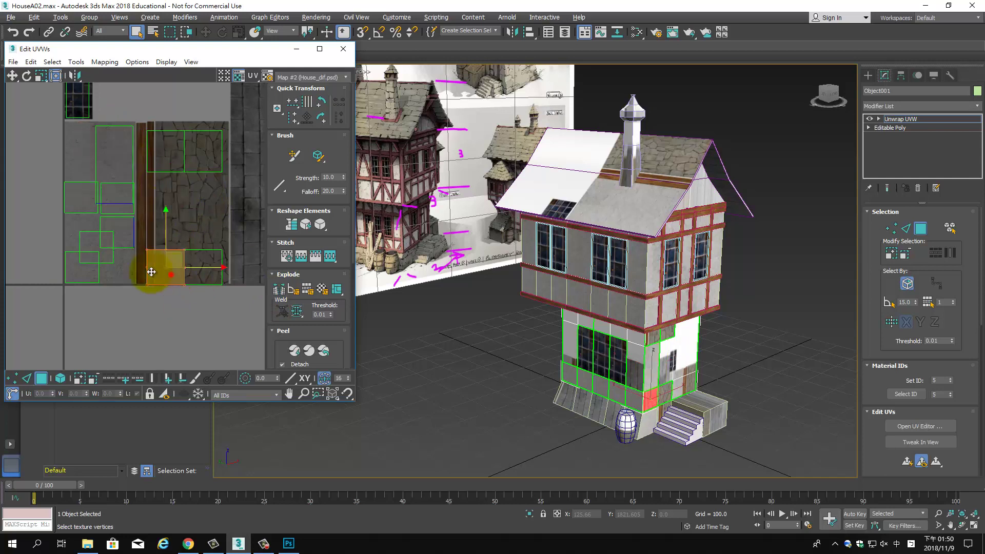
{"action": "left_click", "coordinate": [114, 257]}
Move the UVs of the face below the door and the two upper wall faces onto the plaster texture, and inspect the wall.
{"action": "left_click_drag", "start_coordinate": [195, 274], "coordinate": [87, 161]}
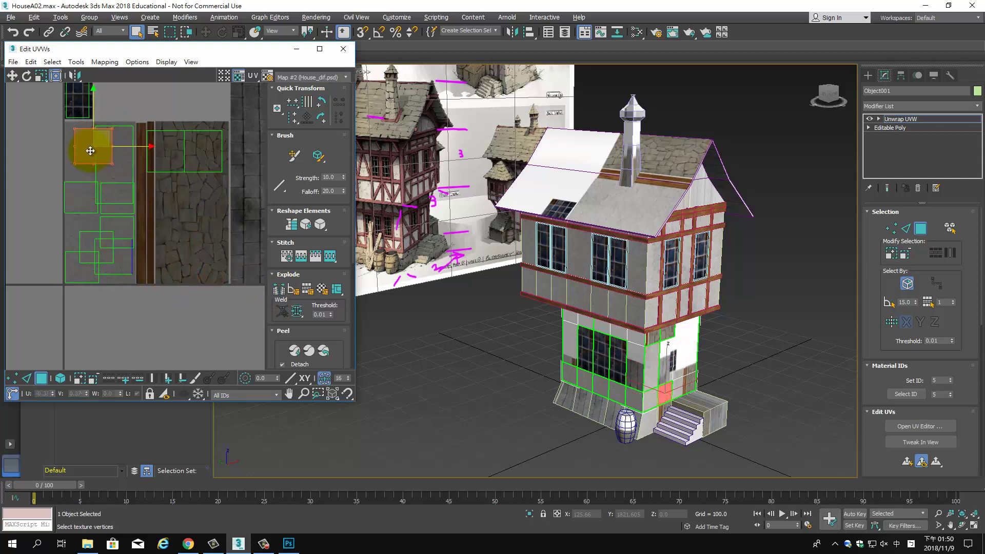
{"action": "left_click_drag", "start_coordinate": [203, 164], "coordinate": [90, 222]}
{"action": "left_click_drag", "start_coordinate": [165, 154], "coordinate": [128, 273]}
{"action": "left_click", "coordinate": [570, 424]}
{"action": "scroll", "coordinate": [772, 382], "scroll_direction": "up", "scroll_amount": 8}
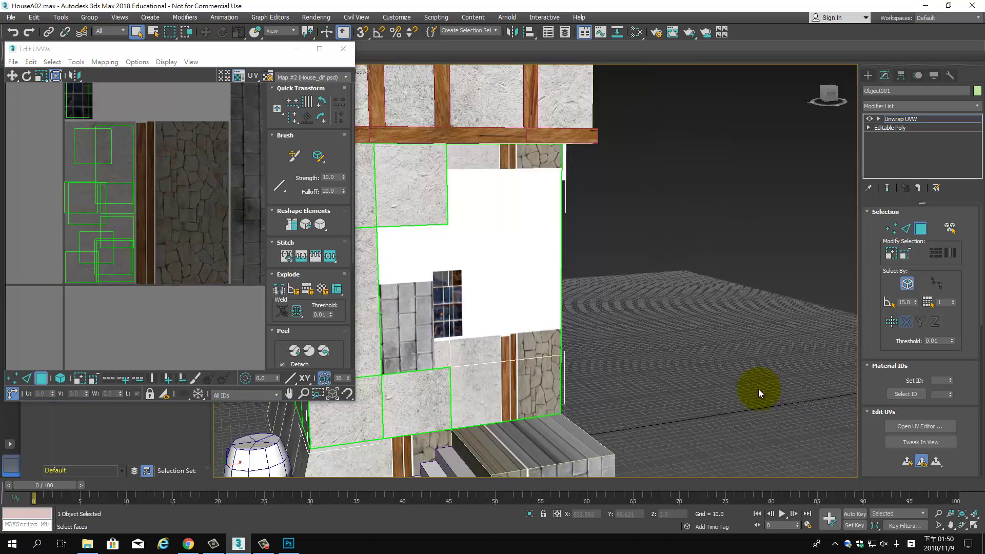
{"action": "scroll", "coordinate": [565, 385], "scroll_direction": "down", "scroll_amount": 4}
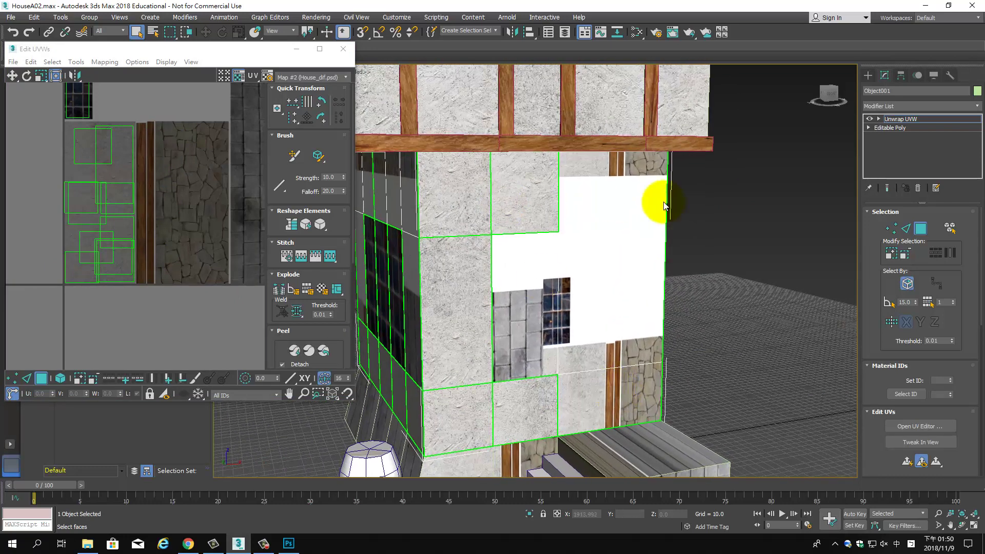
{"action": "left_click_drag", "start_coordinate": [633, 293], "coordinate": [650, 295]}
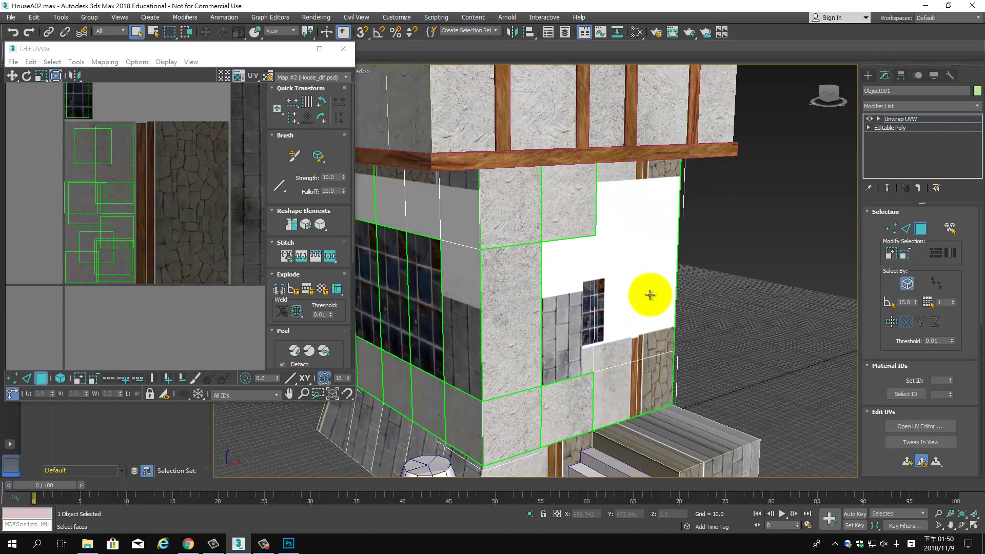